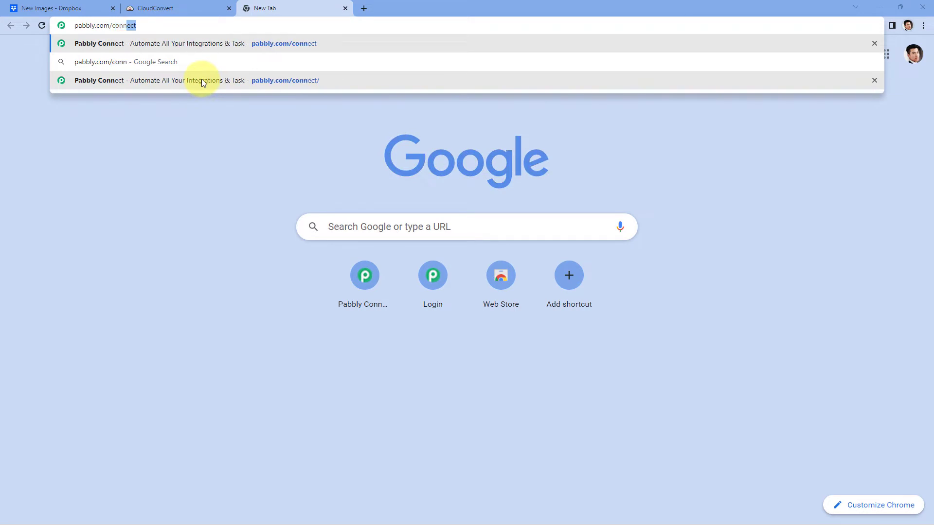
Go to pabbly.com/connect, sign in to the account and access the Pabbly Connect dashboard.
key("Return")
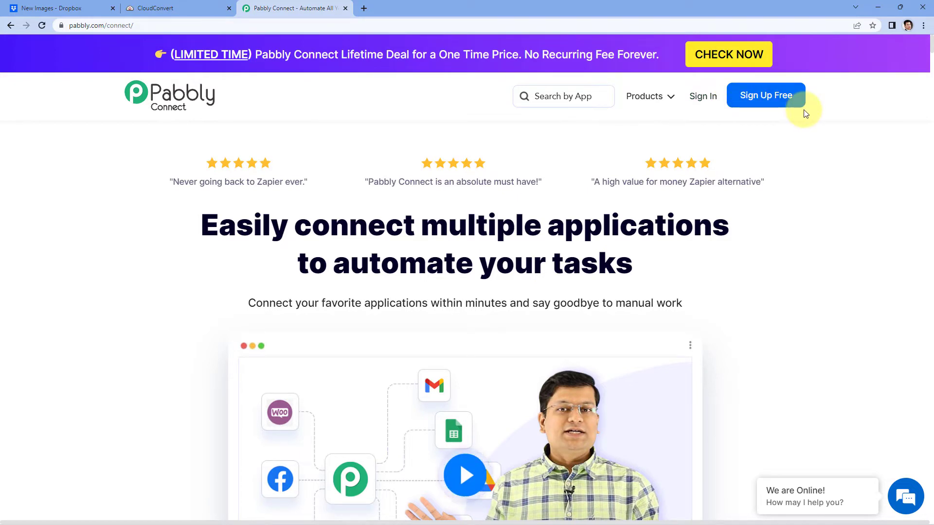
left_click(697, 98)
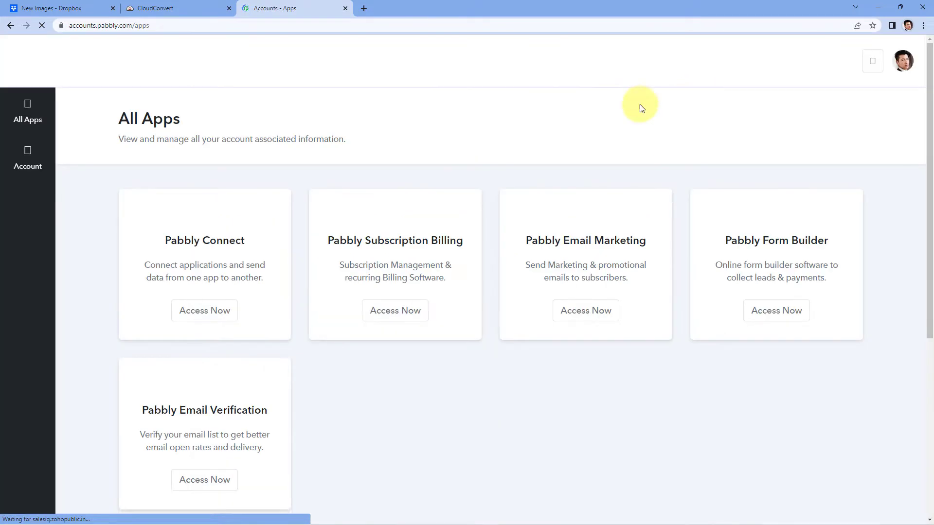
scroll(341, 117, "down", 2)
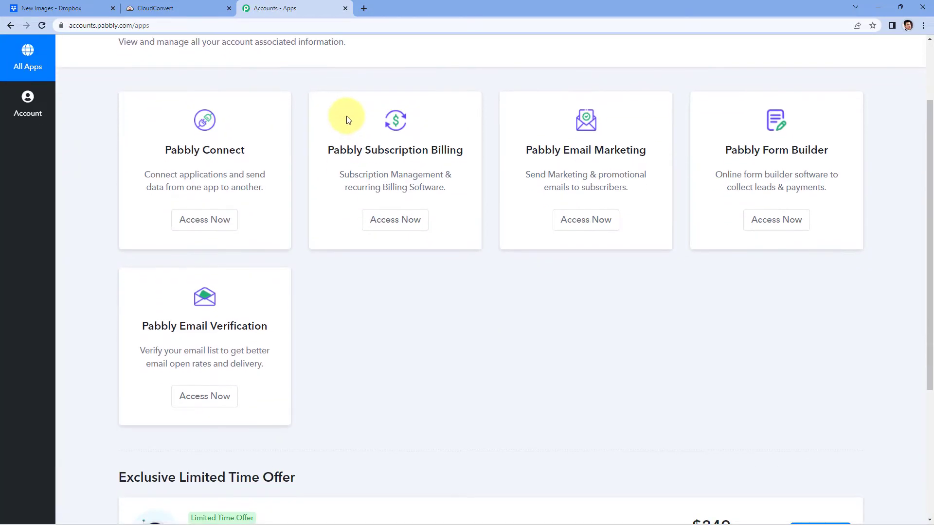
scroll(135, 62, "up", 1)
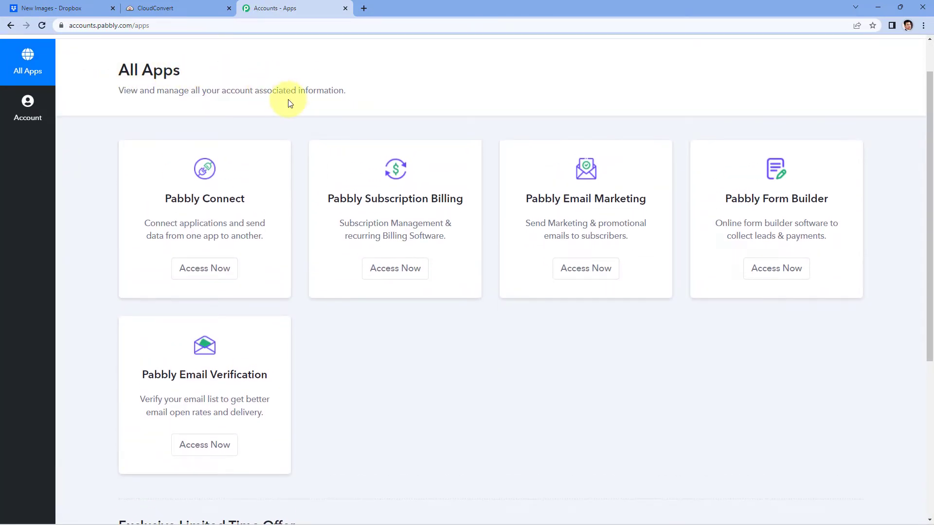
left_click(209, 269)
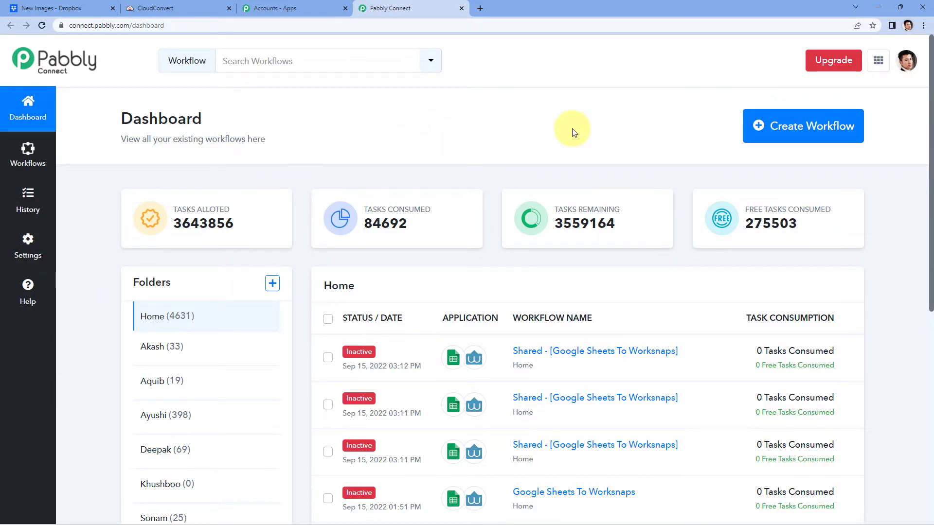
Create a new workflow named "Dropbox to CloudConvert".
left_click(758, 133)
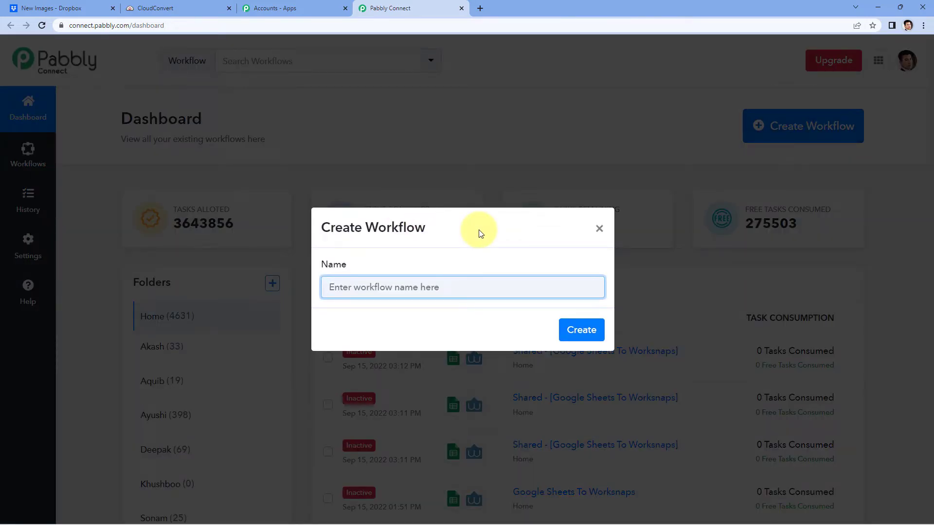
type("Dropbox to Cl")
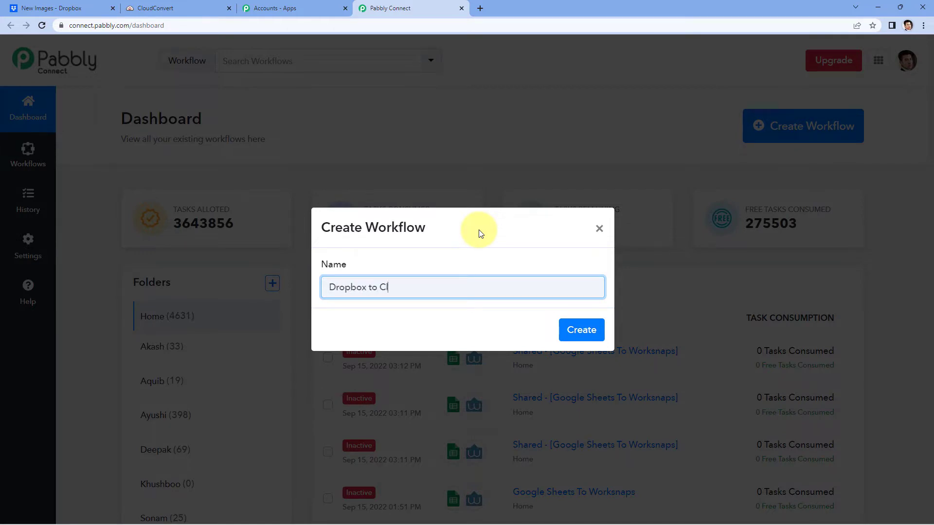
type("oudConvert")
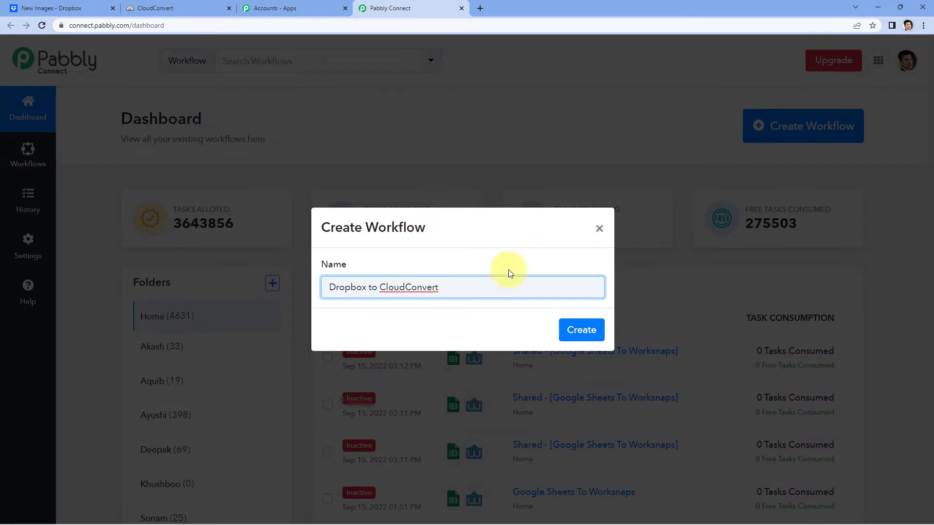
left_click(580, 329)
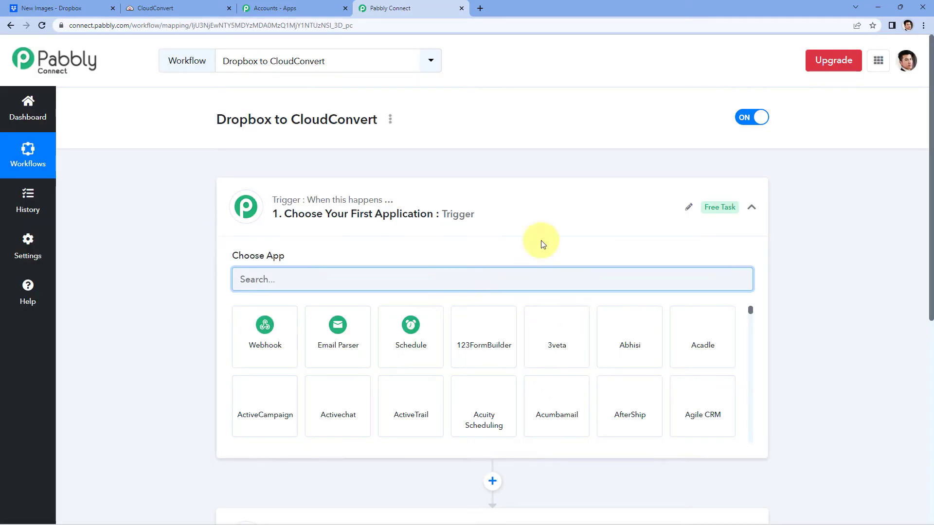
left_click(470, 197)
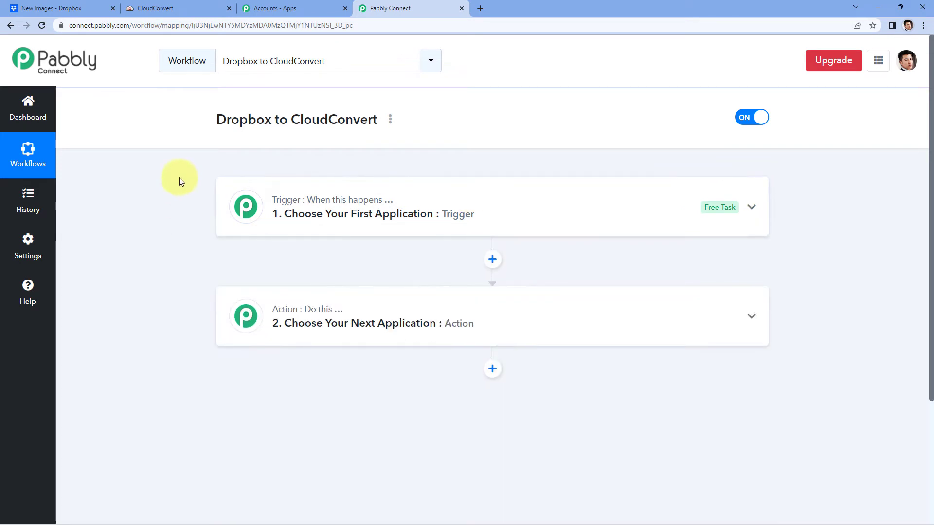
scroll(179, 176, "down", 1)
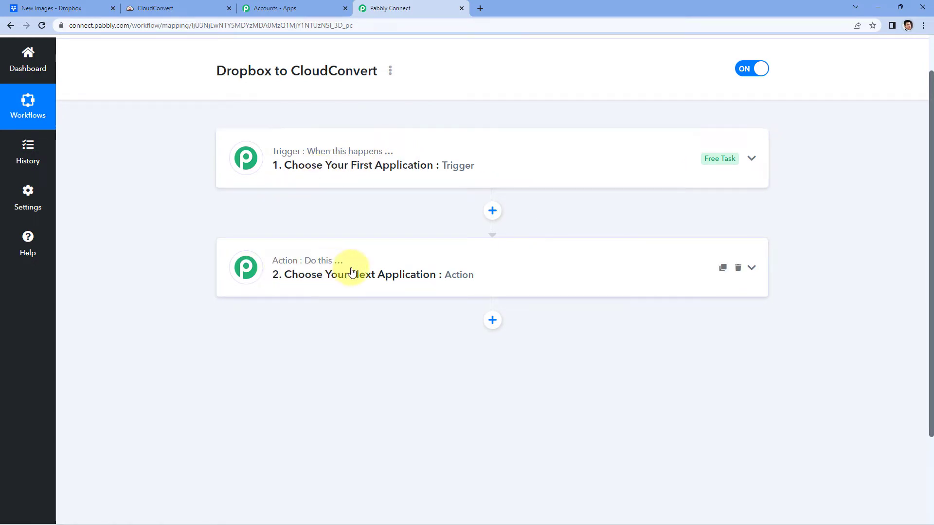
left_click(287, 168)
Set the workflow's trigger app to Dropbox with New File as the trigger event.
scroll(165, 197, "down", 1)
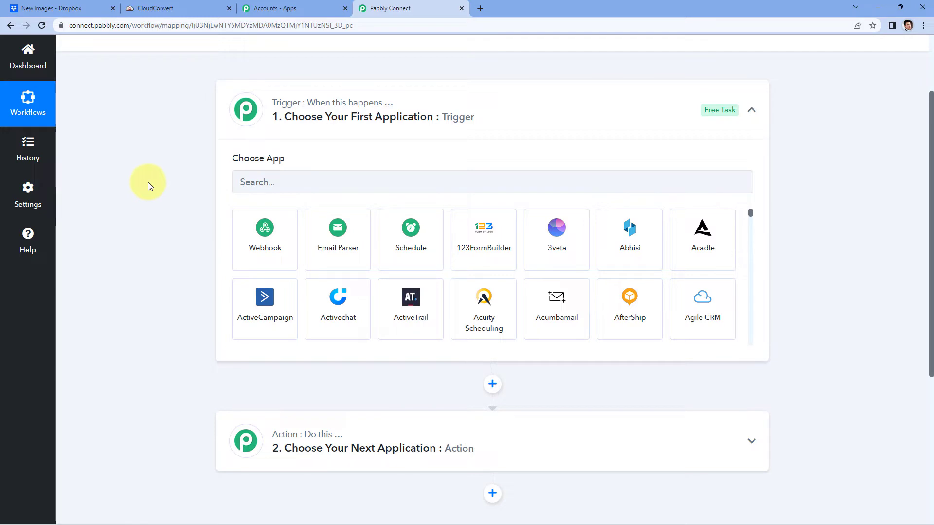
left_click(279, 182)
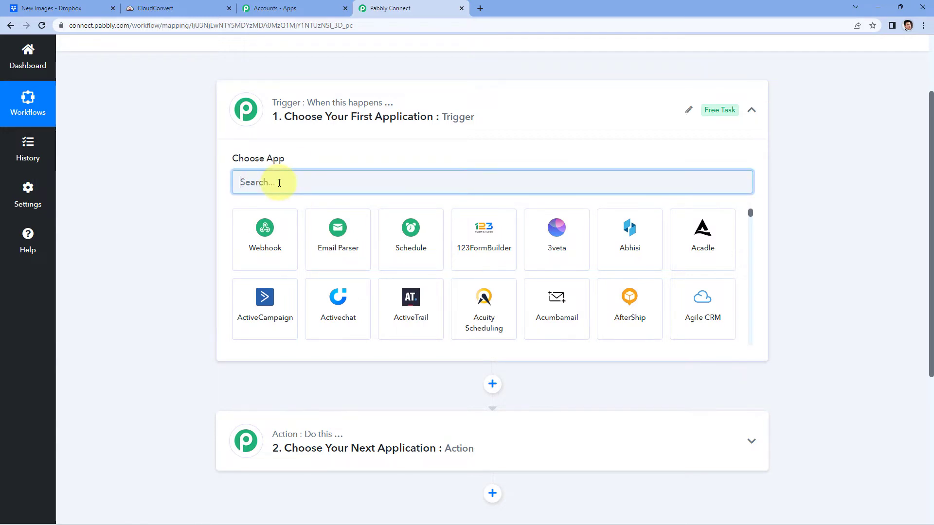
type("Dropbox")
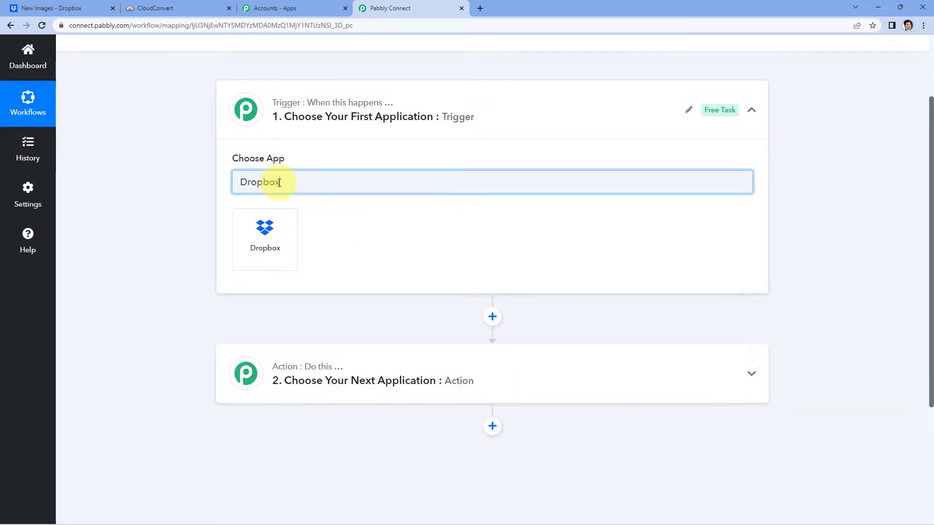
left_click(291, 233)
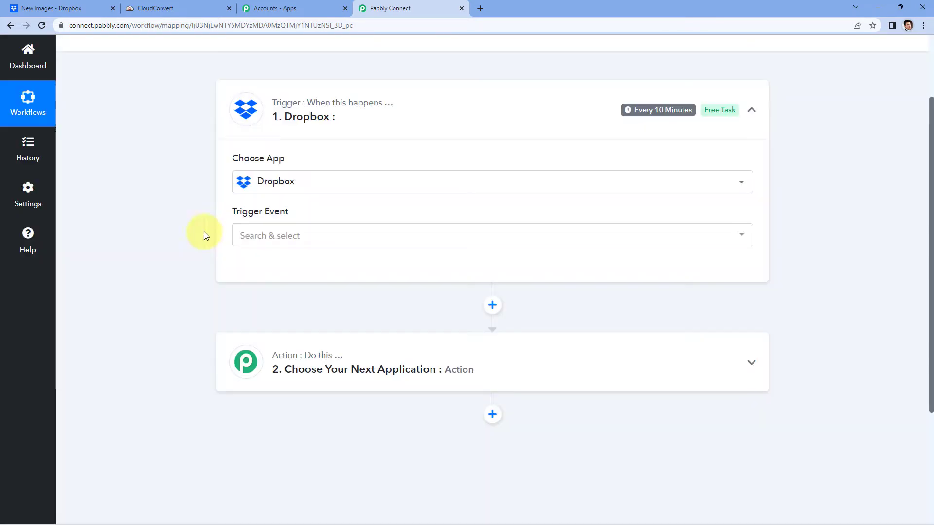
left_click(321, 238)
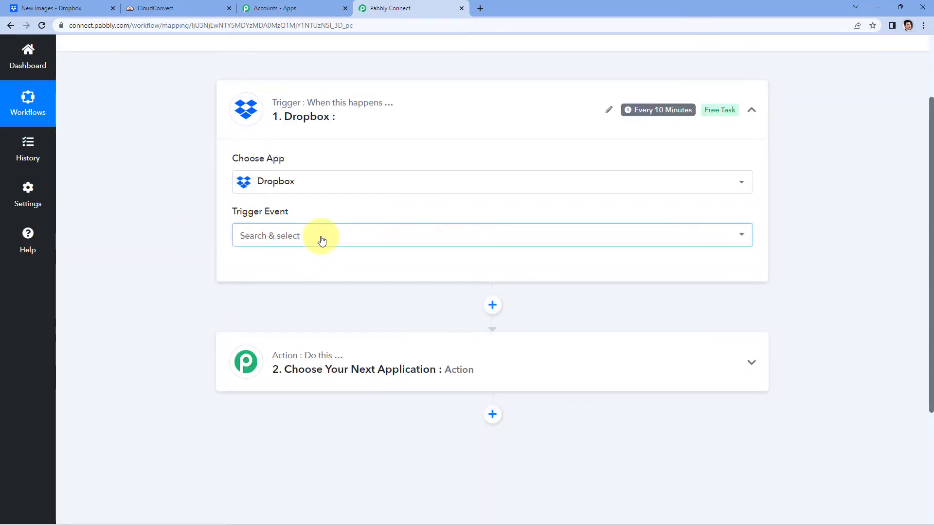
scroll(184, 248, "down", 2)
left_click(323, 189)
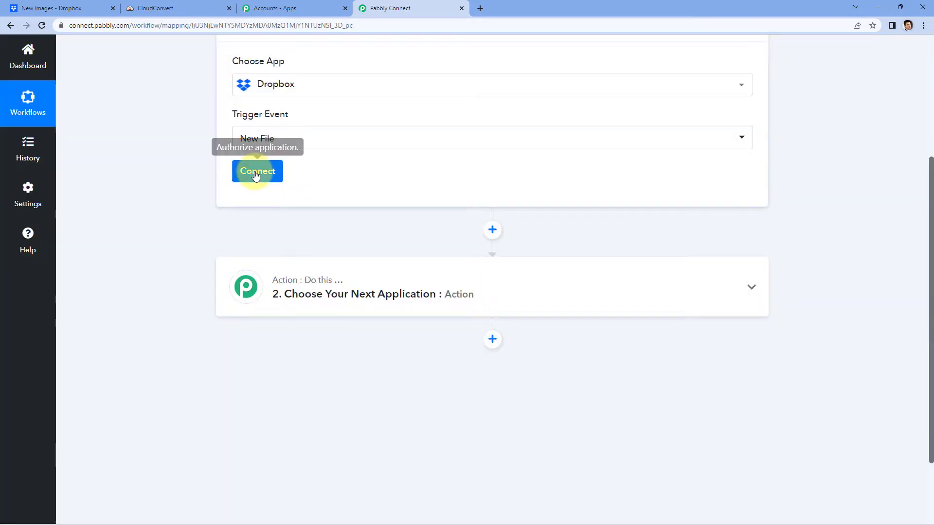
Connect the trigger to the Dropbox account by adding and authorizing a new connection.
left_click(255, 173)
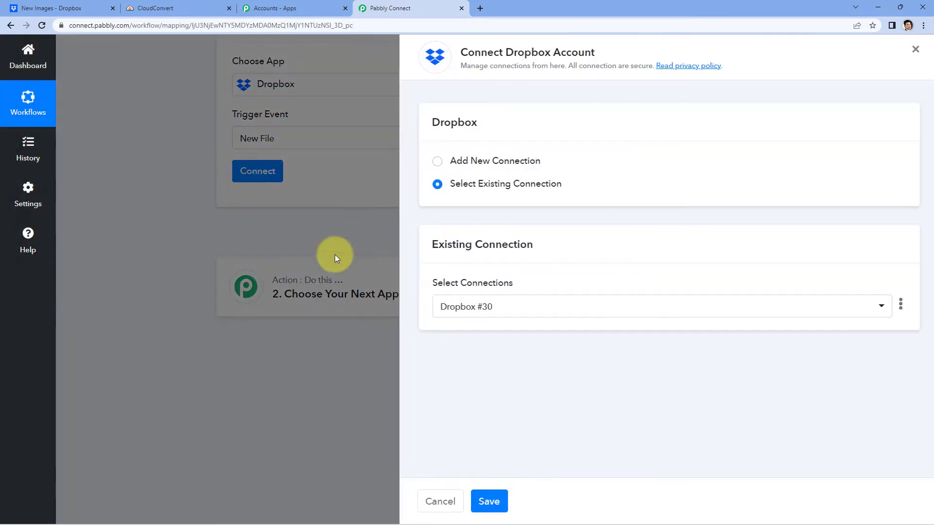
left_click(434, 165)
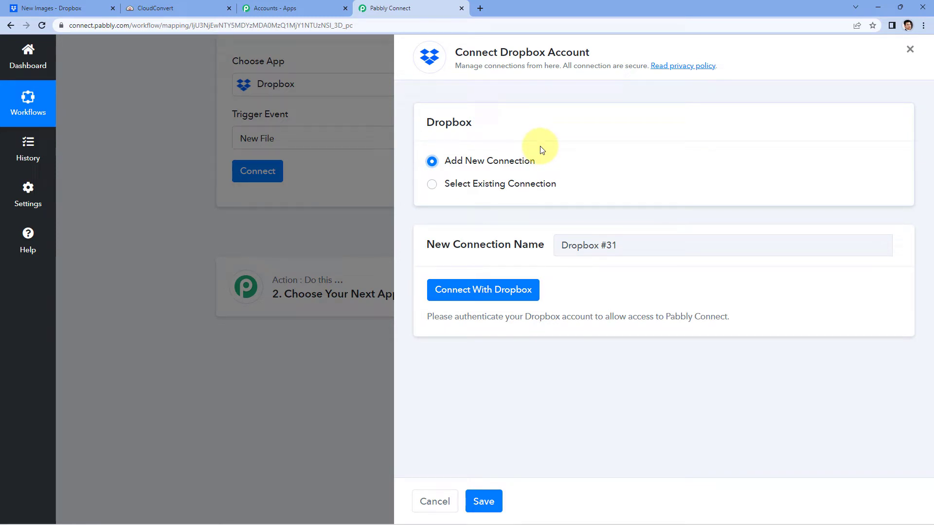
left_click(469, 299)
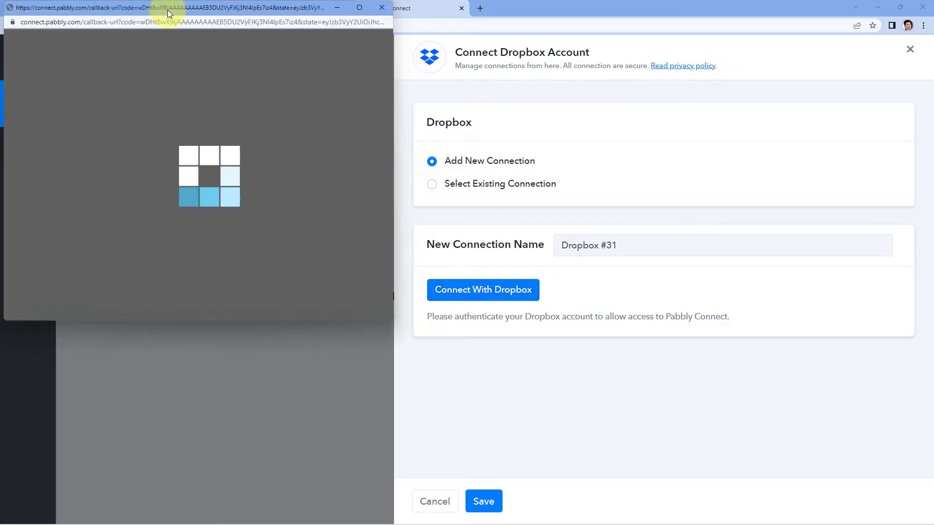
left_click(79, 7)
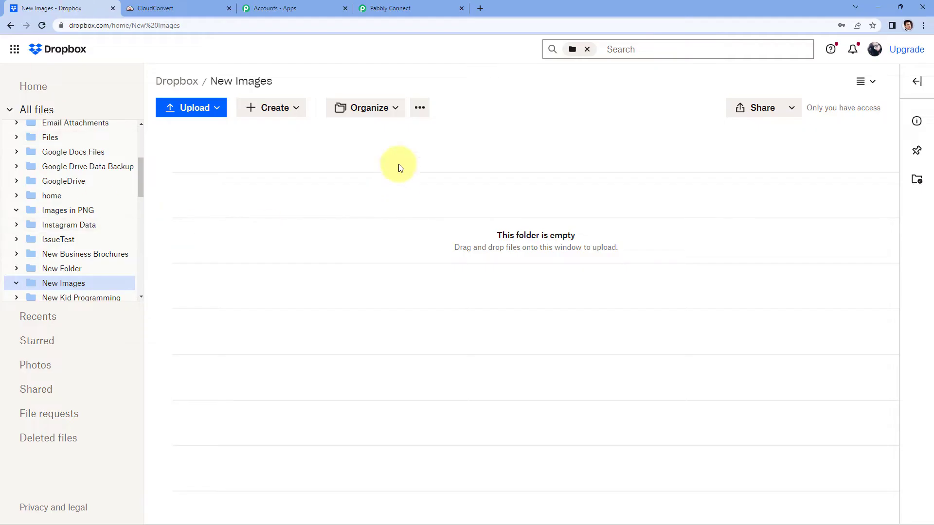
left_click(409, 8)
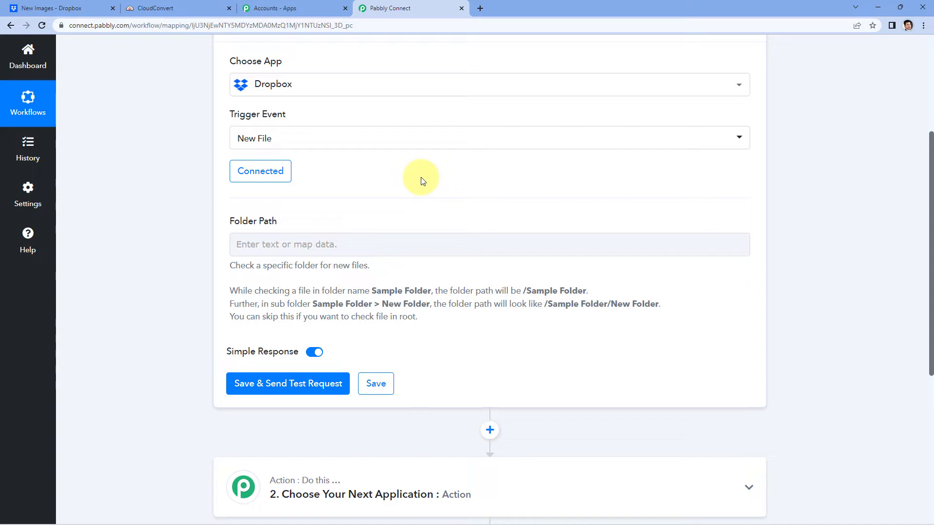
Copy the New Images folder's path from Dropbox and set the trigger's Folder Path to "/New Images".
scroll(437, 174, "down", 1)
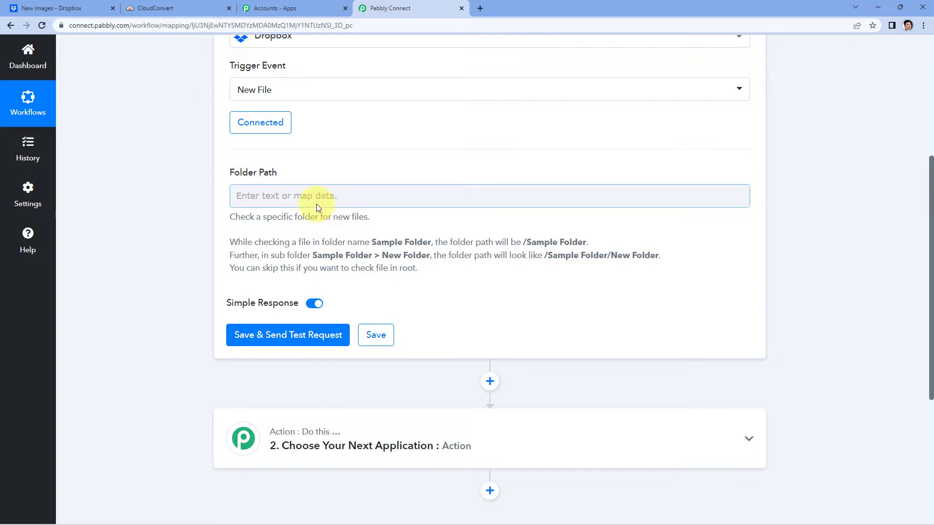
left_click(88, 11)
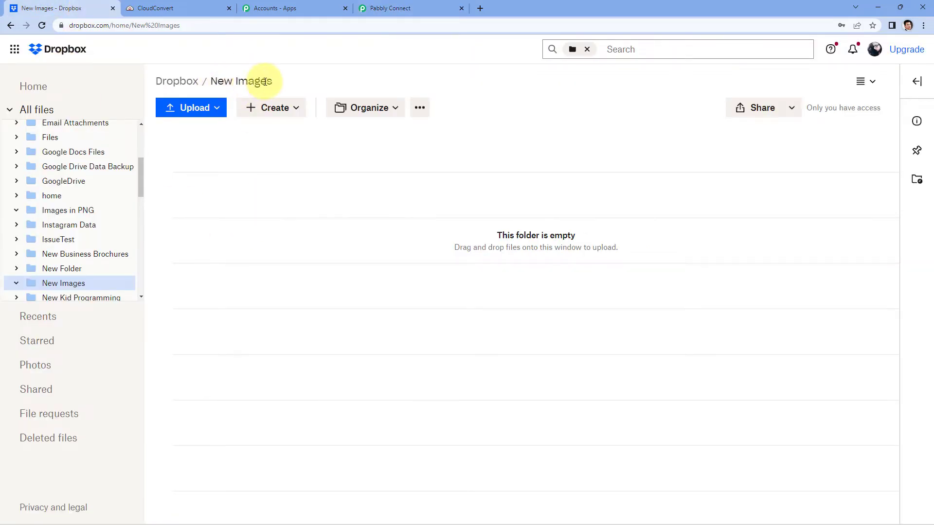
left_click_drag(272, 81, 202, 81)
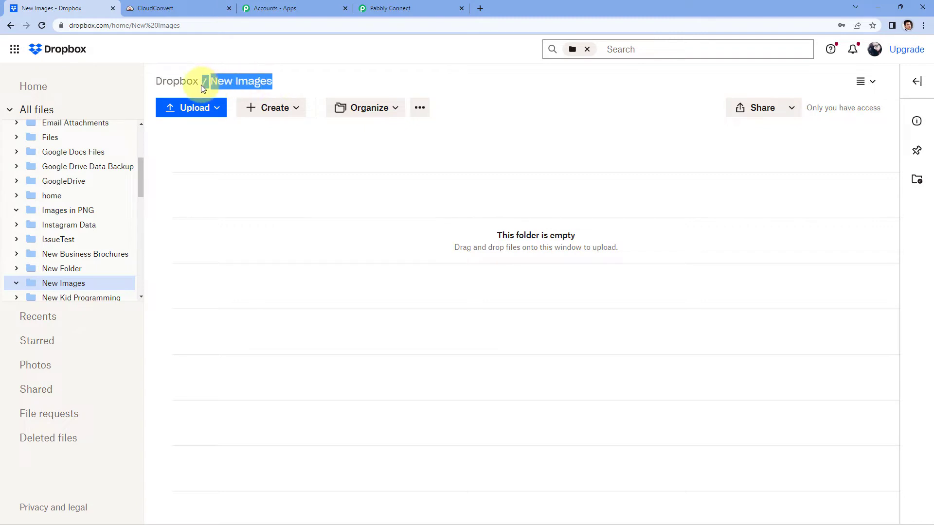
right_click(230, 83)
left_click(245, 93)
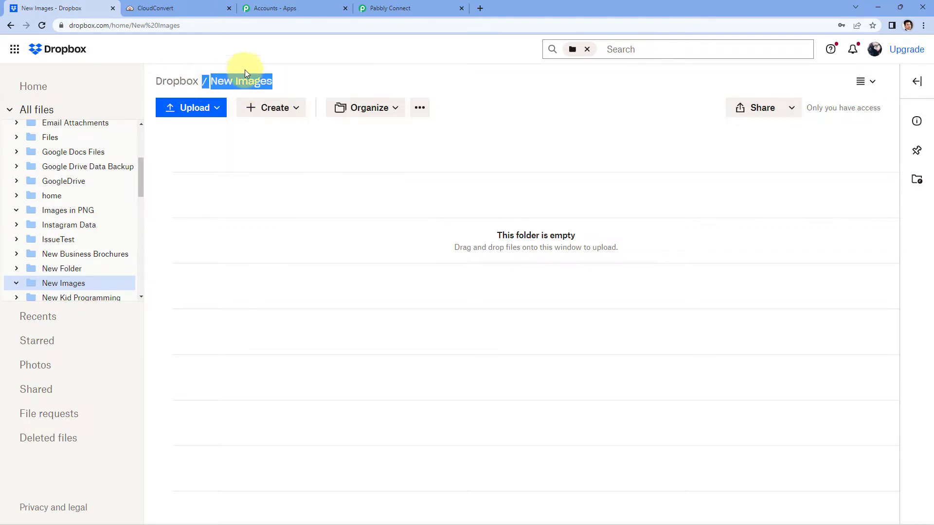
left_click(422, 6)
left_click(304, 194)
right_click(272, 195)
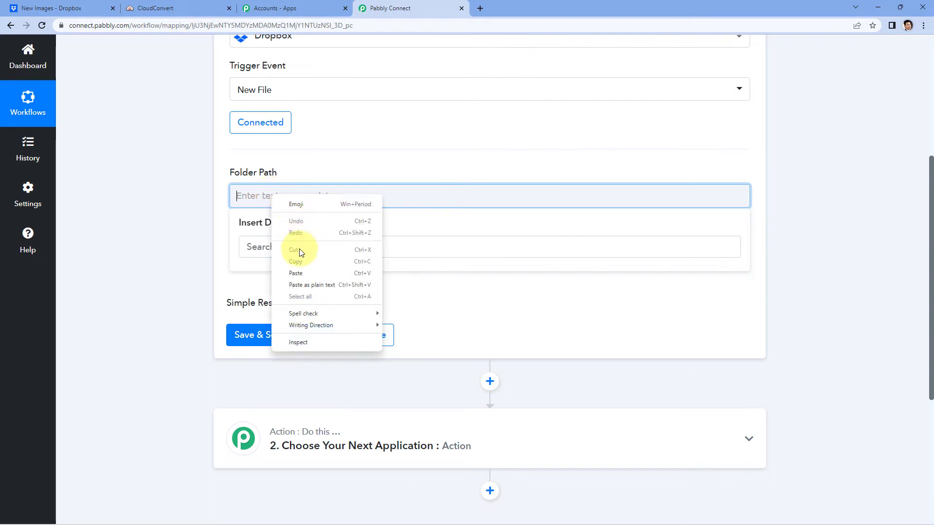
left_click(302, 272)
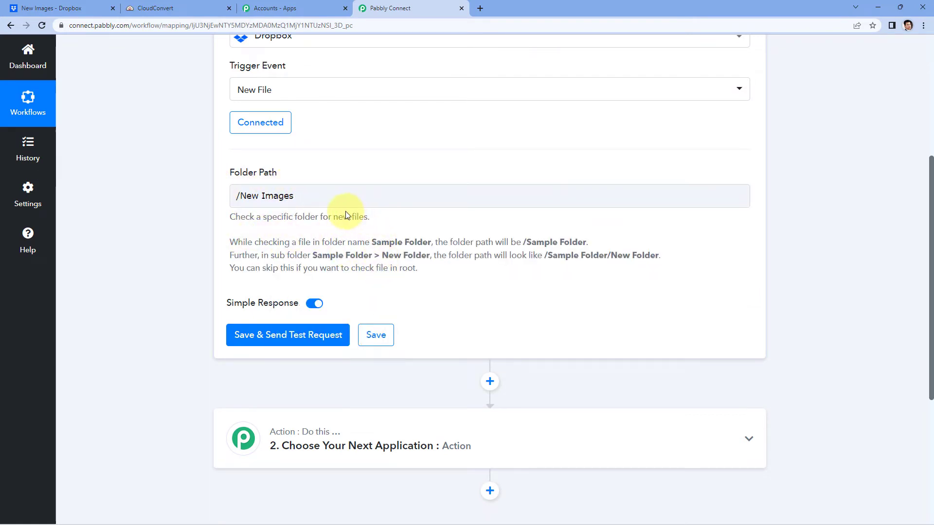
left_click(58, 7)
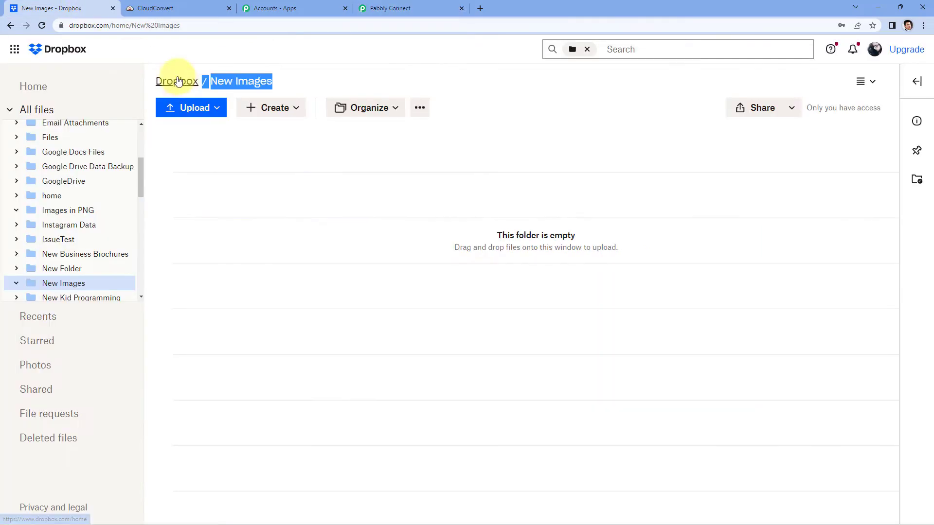
left_click(303, 84)
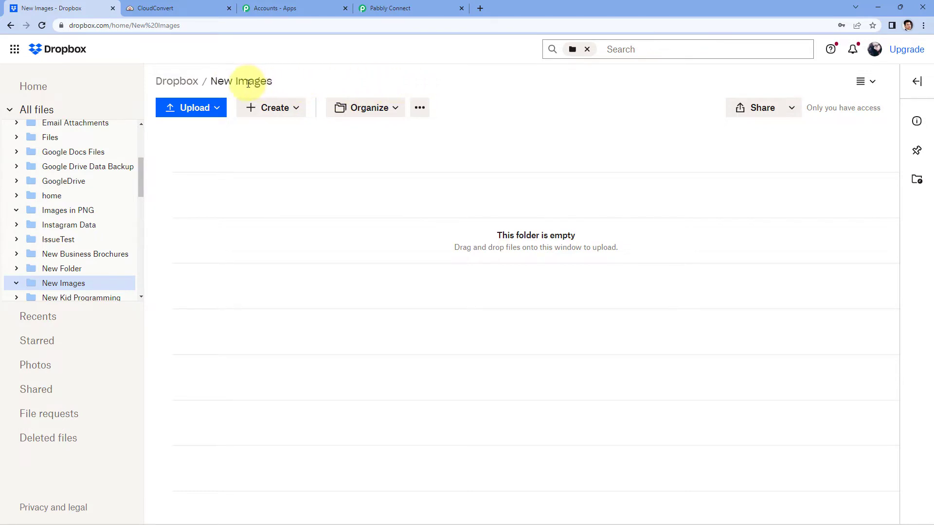
left_click(397, 2)
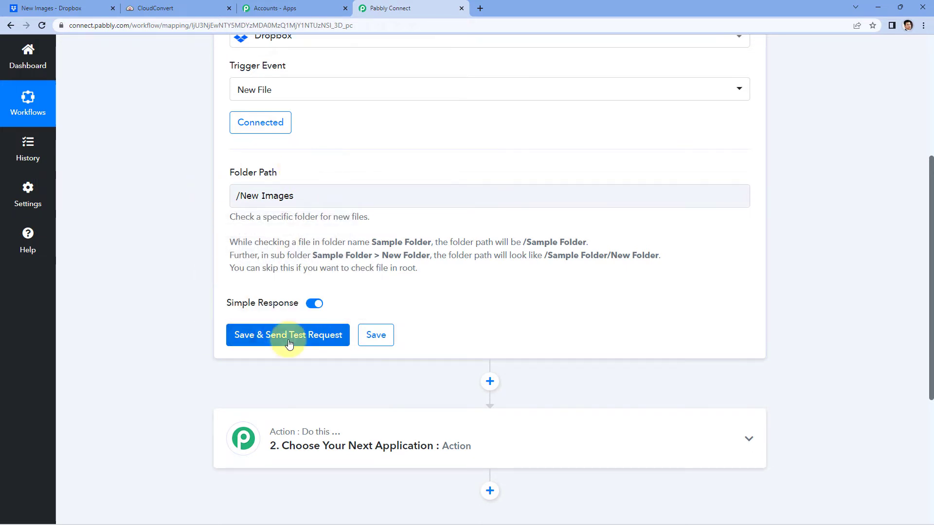
Upload Resource Document-1.png from the Downloads folder to the New Images folder in Dropbox and preview the image.
left_click(54, 8)
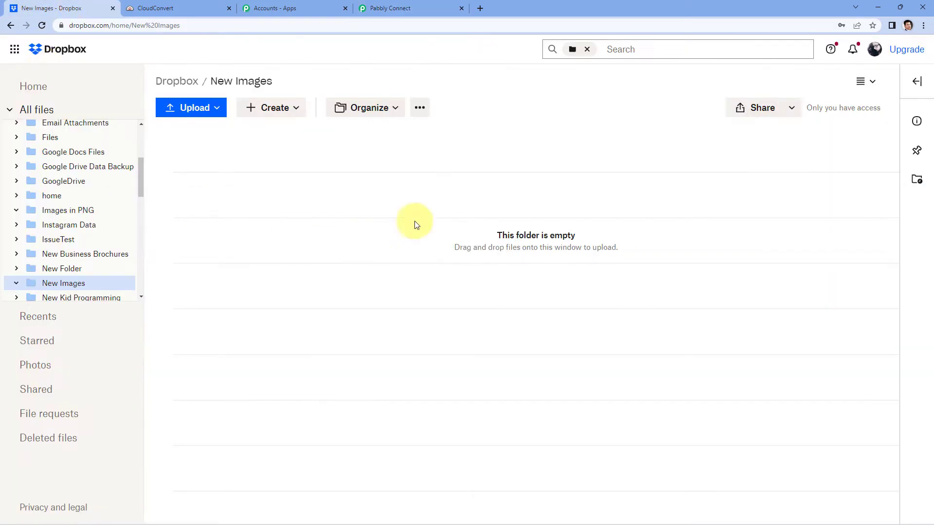
left_click(205, 110)
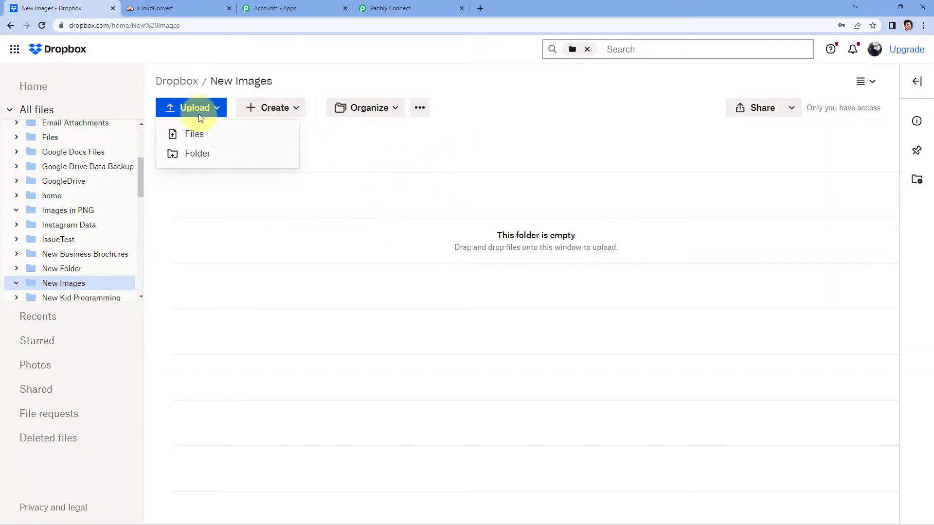
left_click(197, 137)
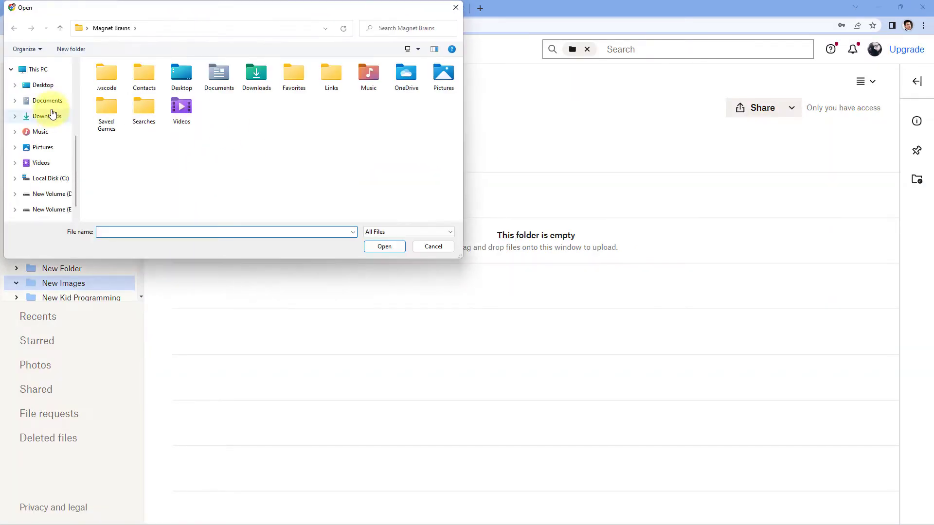
left_click(47, 116)
left_click(126, 97)
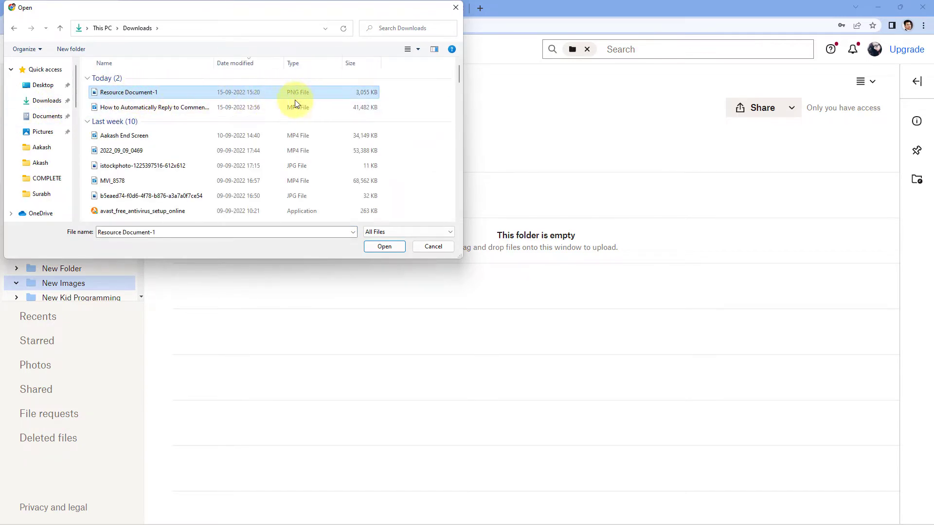
left_click(377, 249)
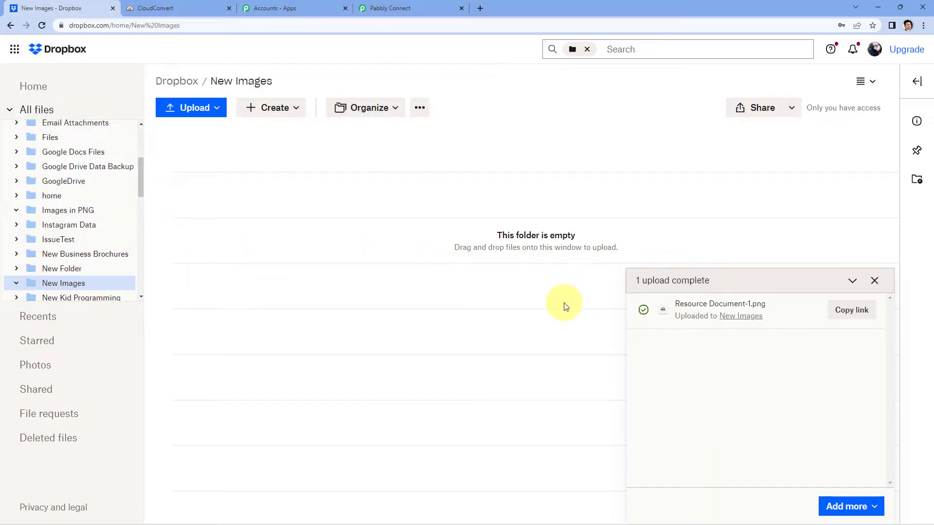
left_click(875, 281)
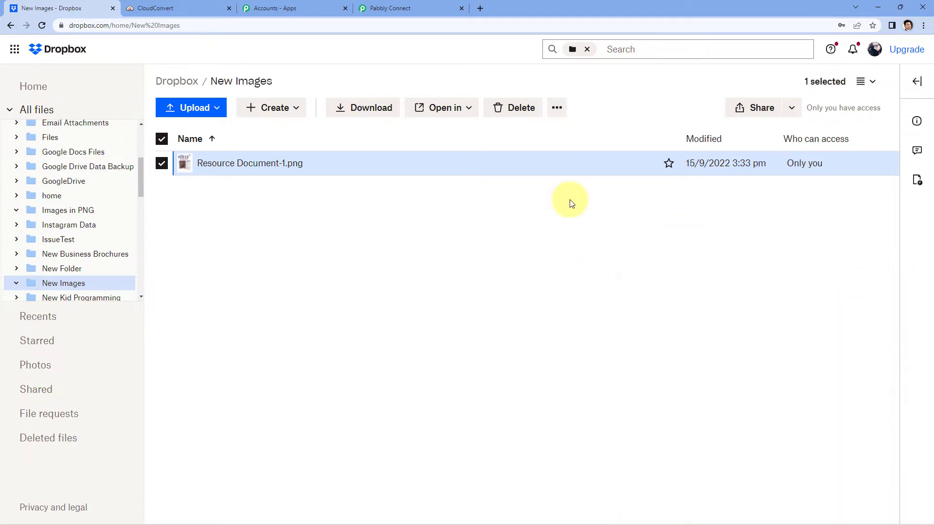
left_click(290, 165)
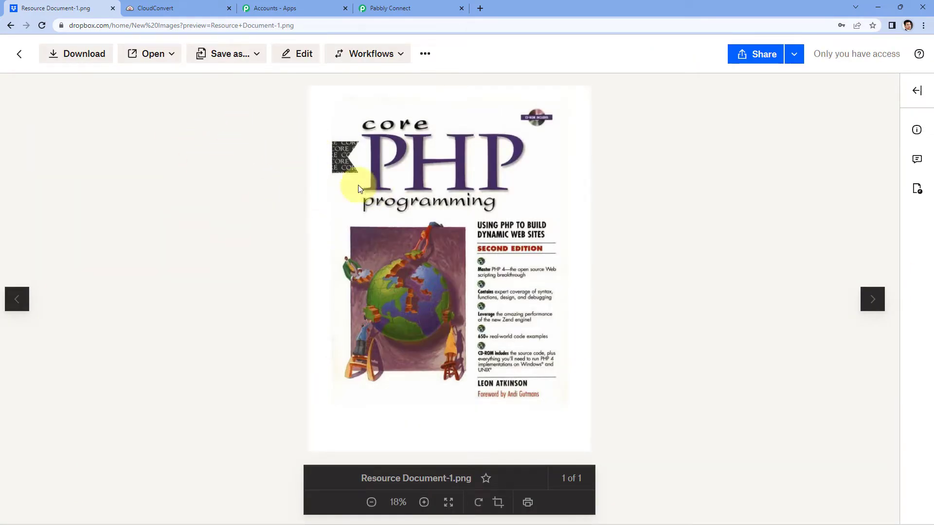
left_click(19, 53)
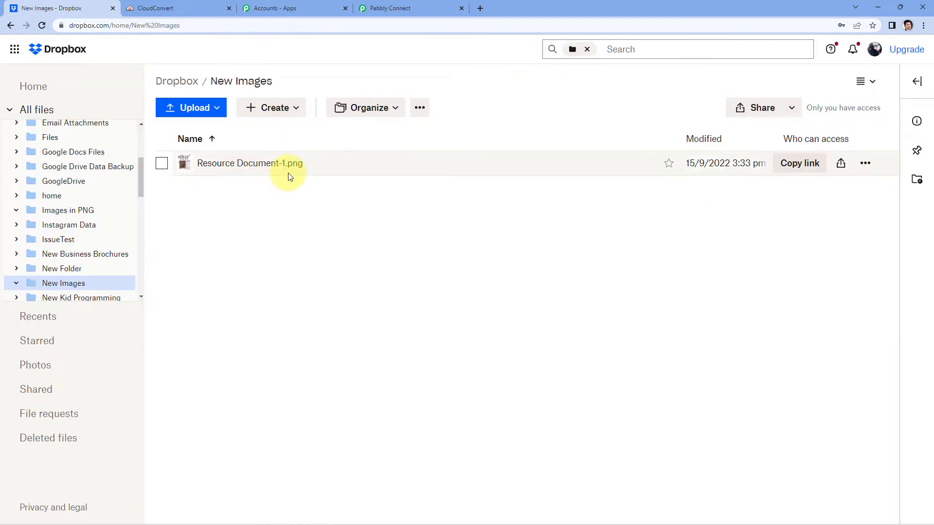
Return to Pabbly Connect, save the Dropbox trigger and send a test request to capture the uploaded file's data.
left_click(400, 7)
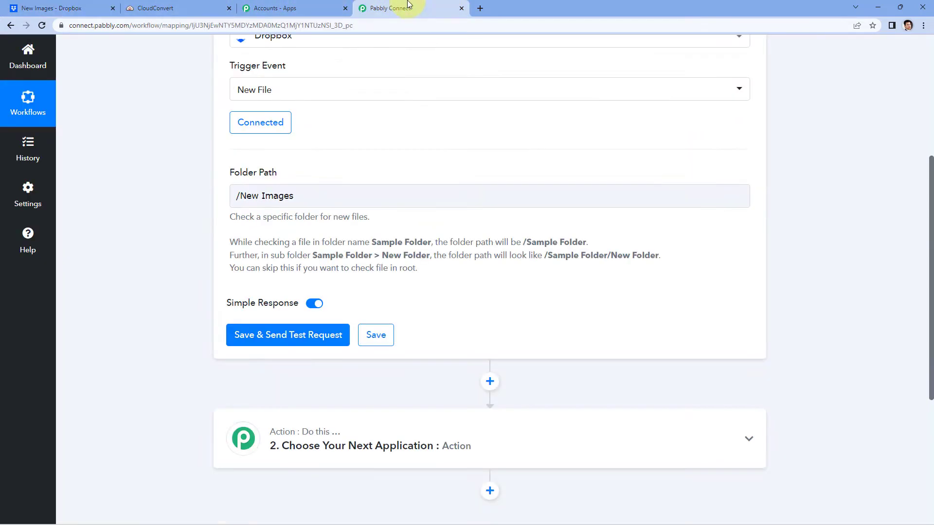
left_click(292, 337)
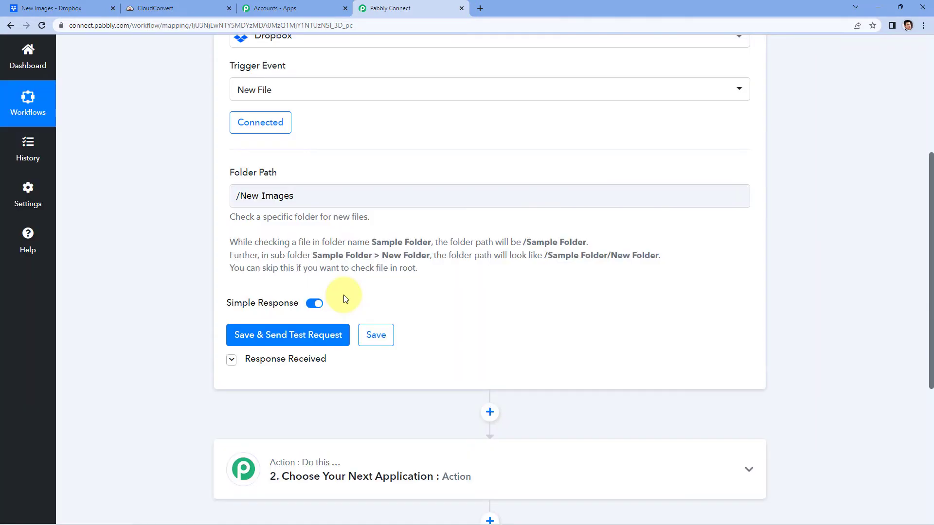
scroll(433, 252, "down", 3)
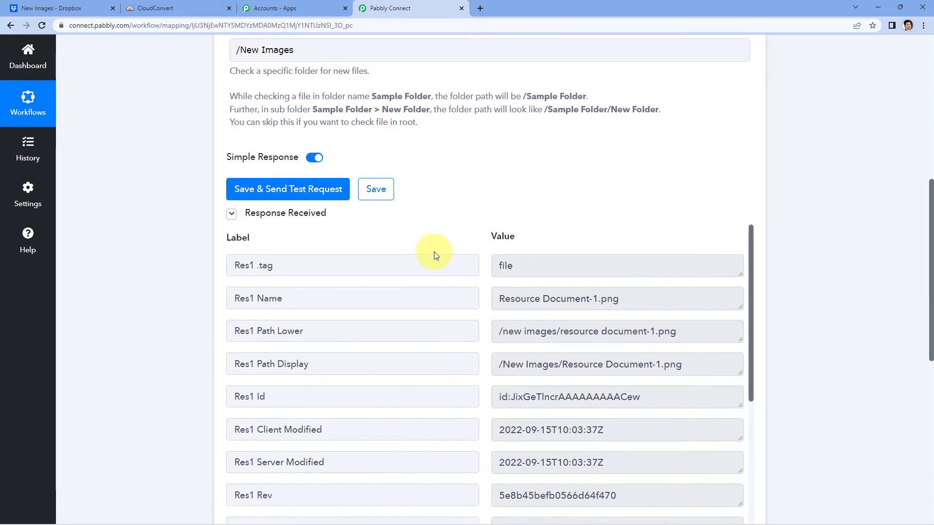
scroll(433, 252, "down", 1)
scroll(479, 183, "down", 1)
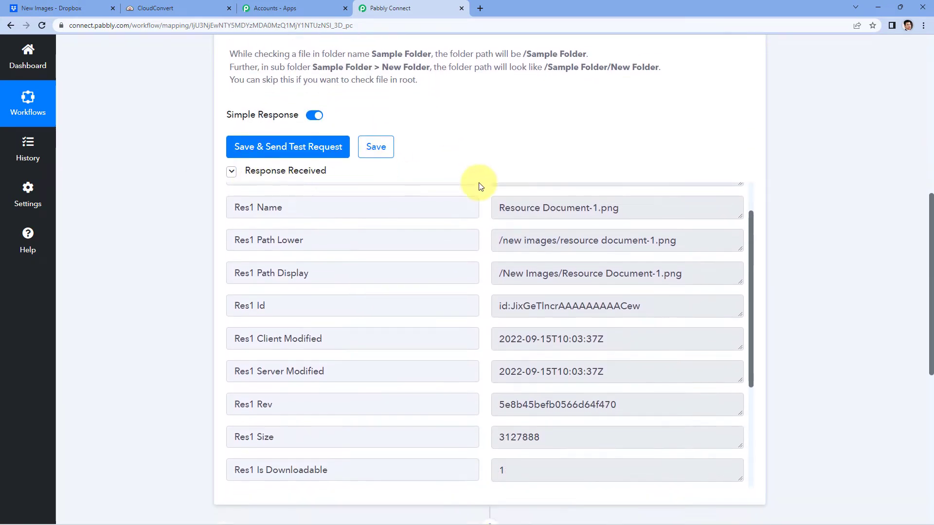
scroll(479, 227, "up", 1)
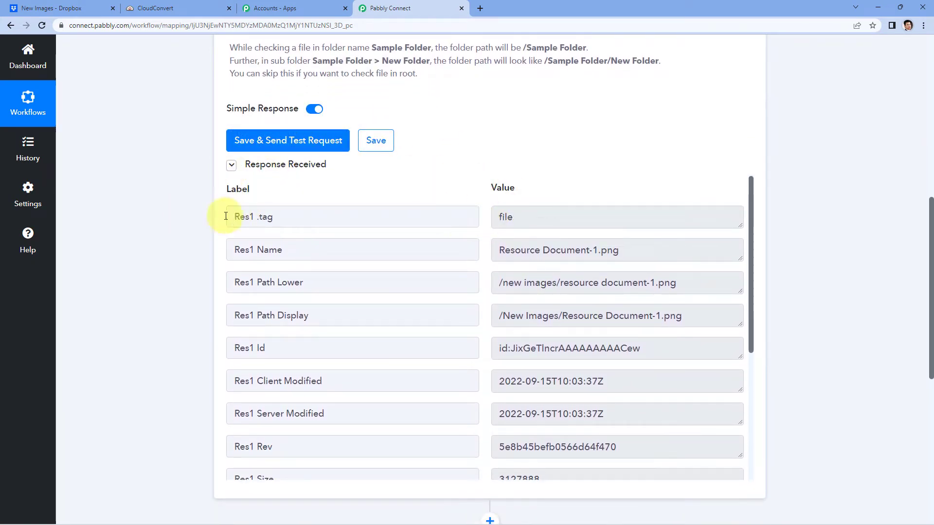
Compare the received response's file name, path and modified date with the file in the Dropbox New Images folder.
left_click(53, 8)
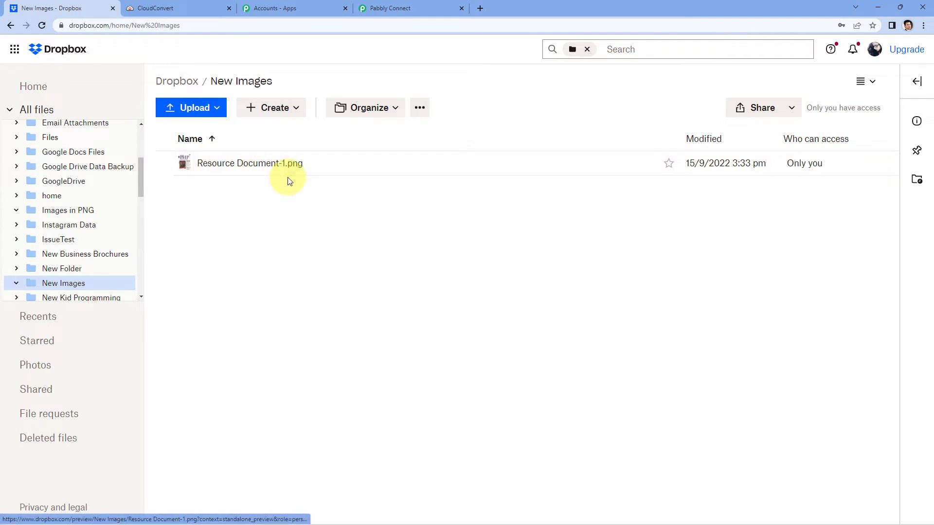
left_click(405, 4)
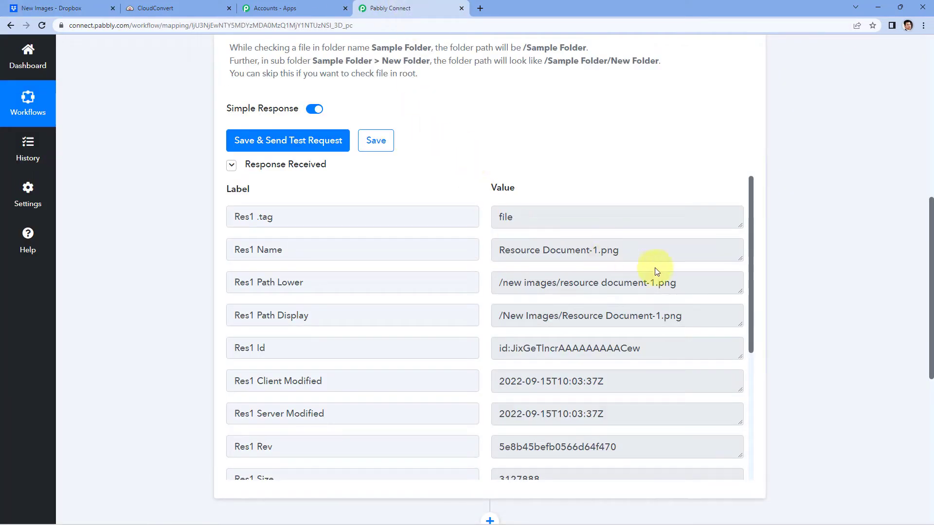
left_click_drag(644, 252, 489, 249)
scroll(584, 243, "down", 1)
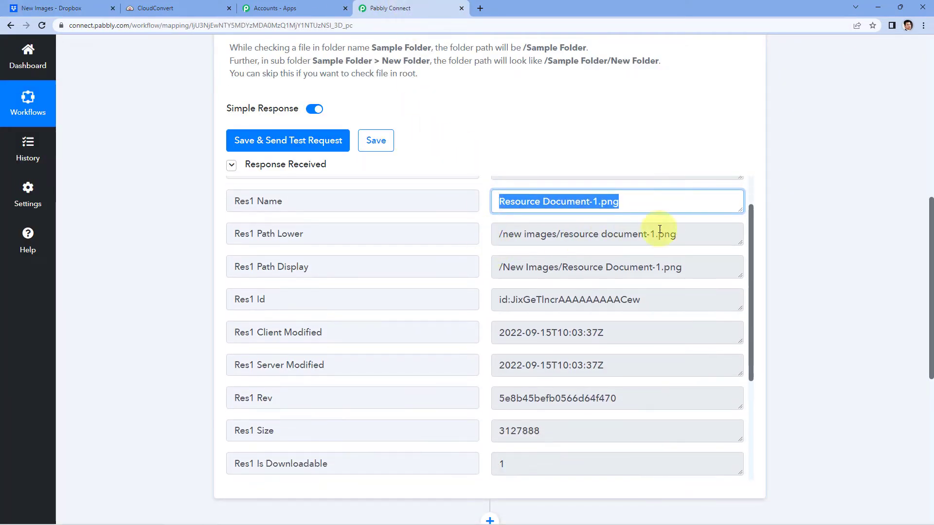
left_click(632, 234)
left_click_drag(632, 234, 476, 250)
scroll(478, 258, "down", 1)
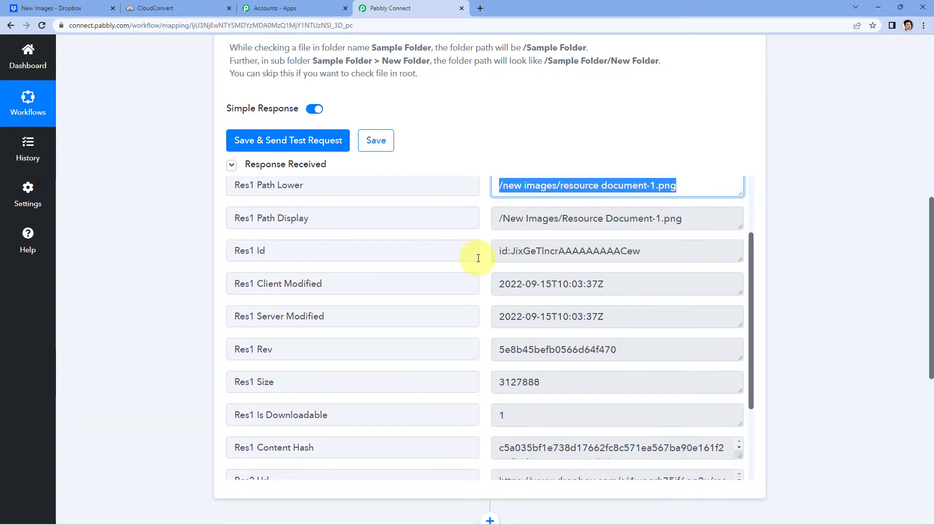
scroll(478, 258, "down", 1)
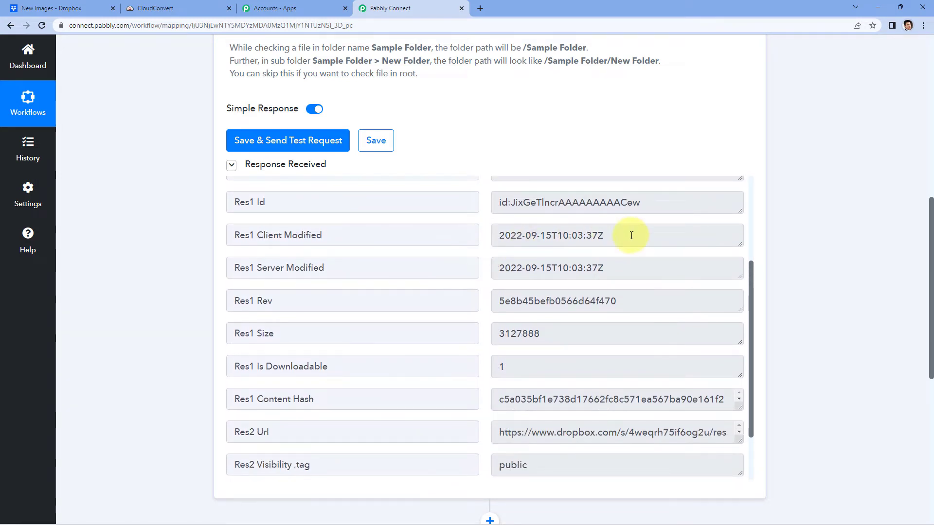
left_click_drag(622, 238, 499, 242)
left_click(480, 242)
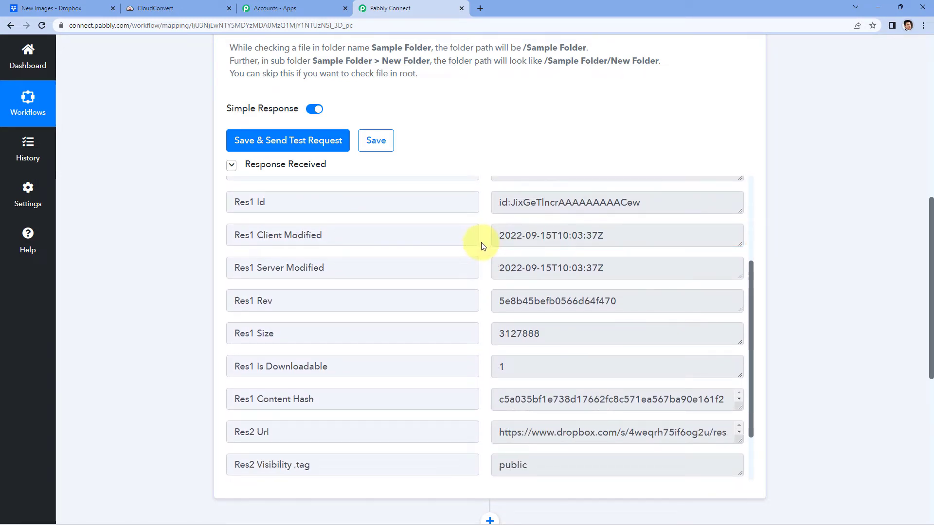
Expand the Res3 Shareable Link value, copy the link and open it in a new browser tab to check the image.
scroll(480, 242, "down", 3)
scroll(482, 247, "down", 1)
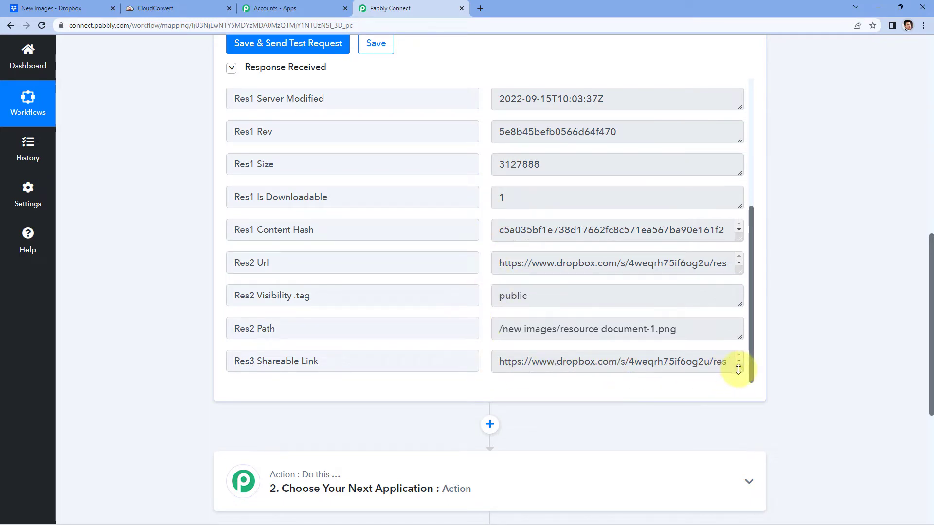
left_click_drag(738, 369, 738, 409)
scroll(597, 309, "down", 1)
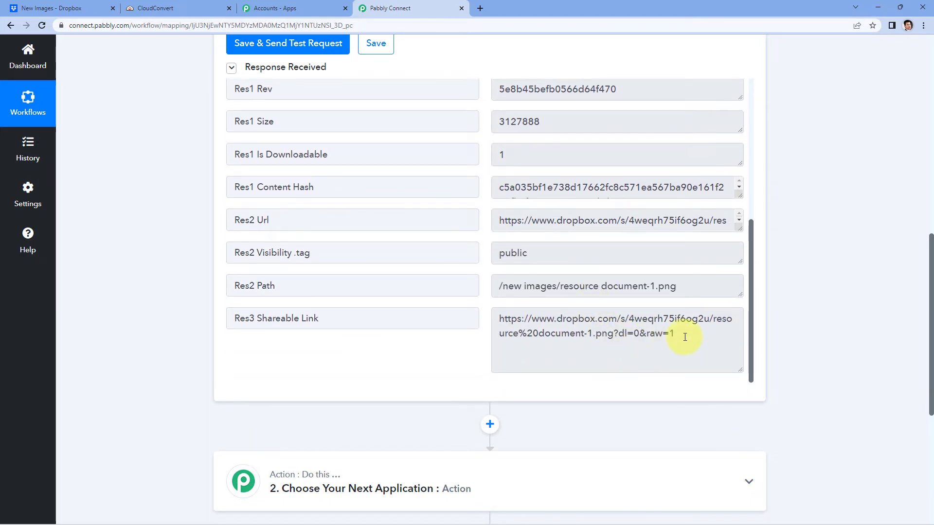
left_click_drag(684, 337, 501, 314)
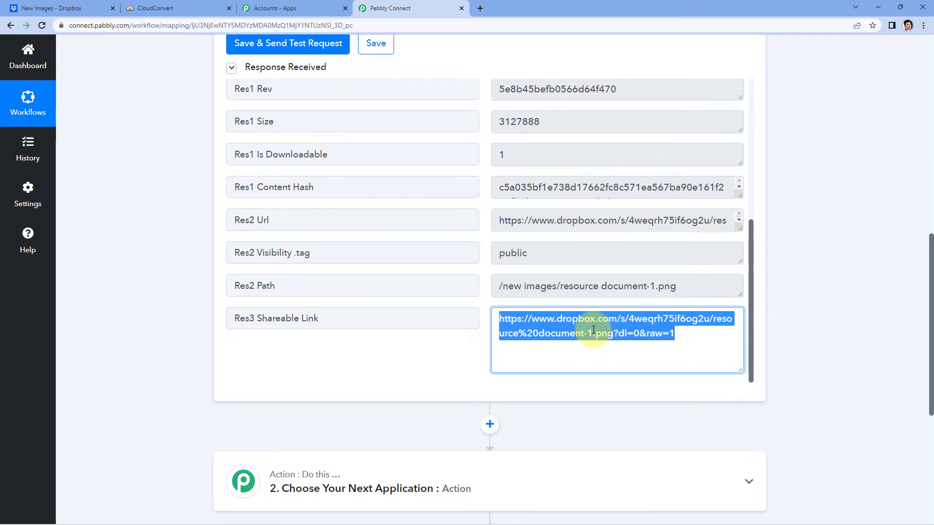
right_click(617, 337)
left_click(625, 347)
left_click(479, 8)
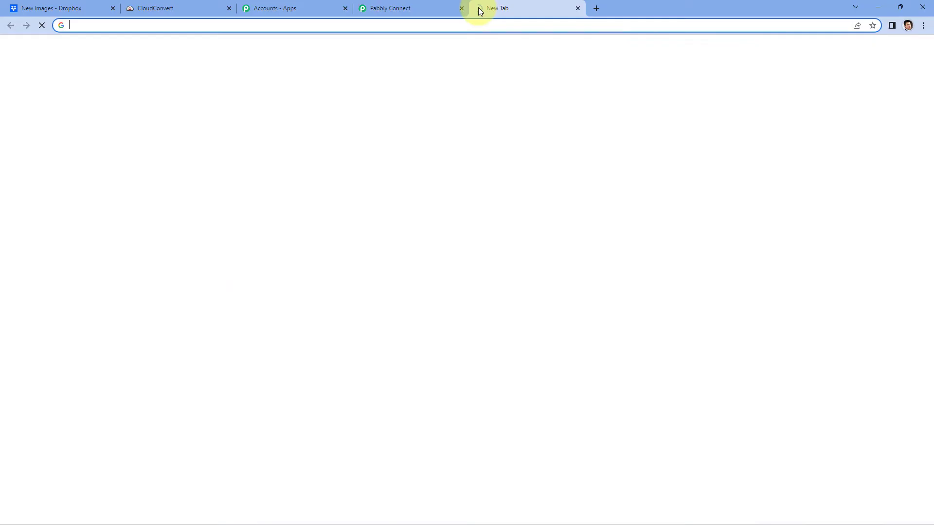
key("ctrl+v")
key("Return")
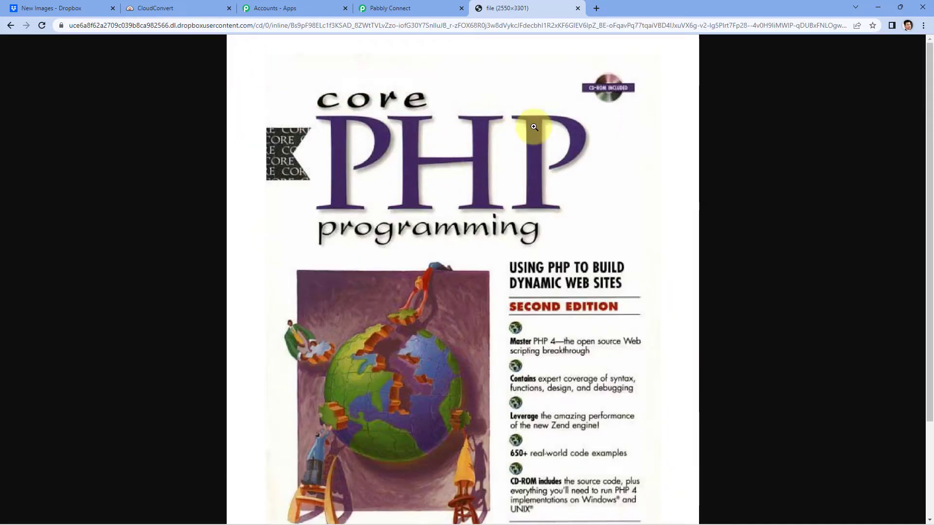
left_click(577, 9)
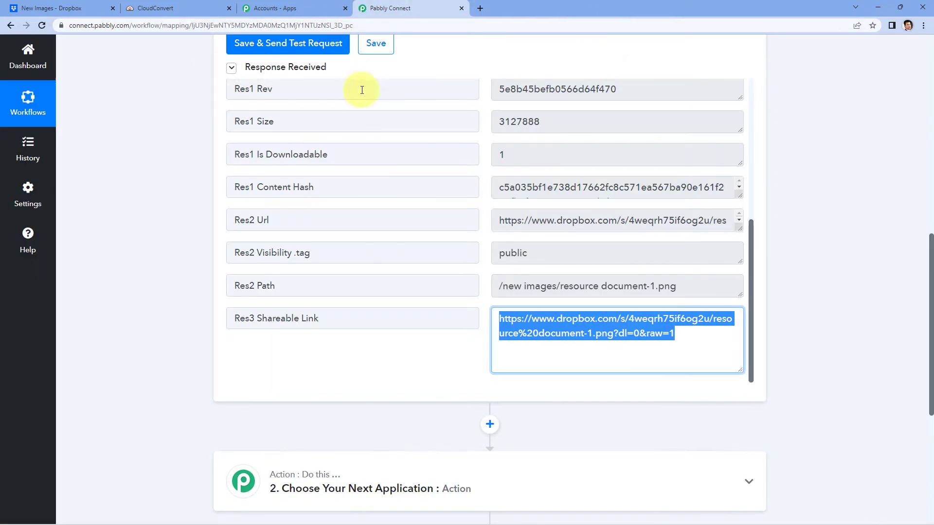
left_click(176, 147)
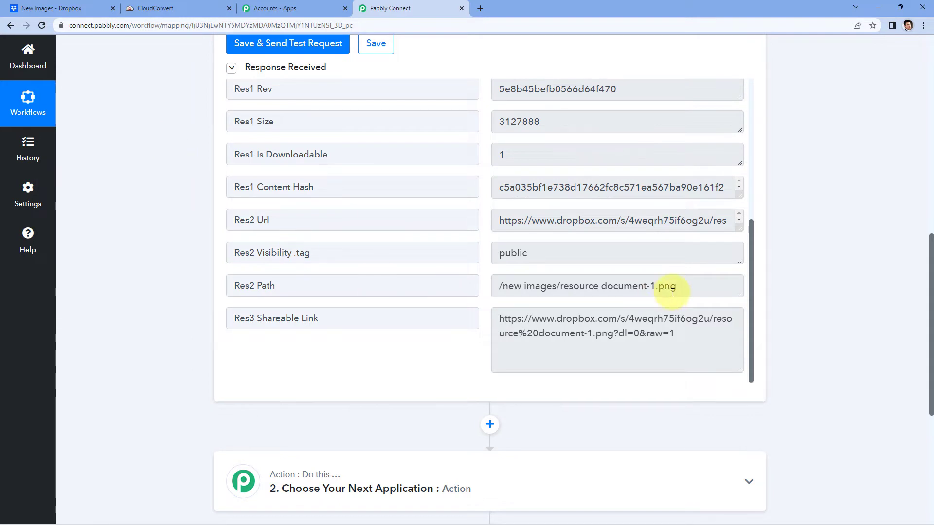
Check the file extension in the response's Res1 Name value.
scroll(626, 206, "up", 5)
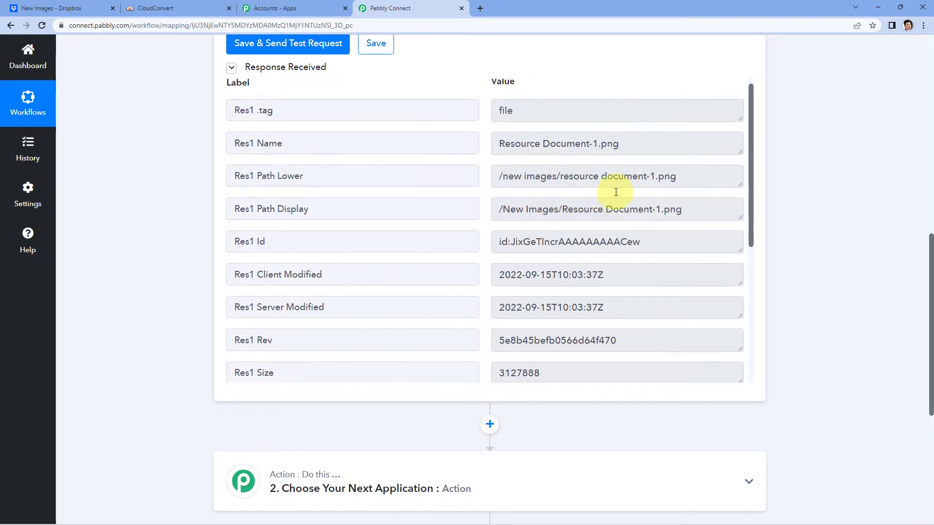
left_click_drag(637, 158, 600, 153)
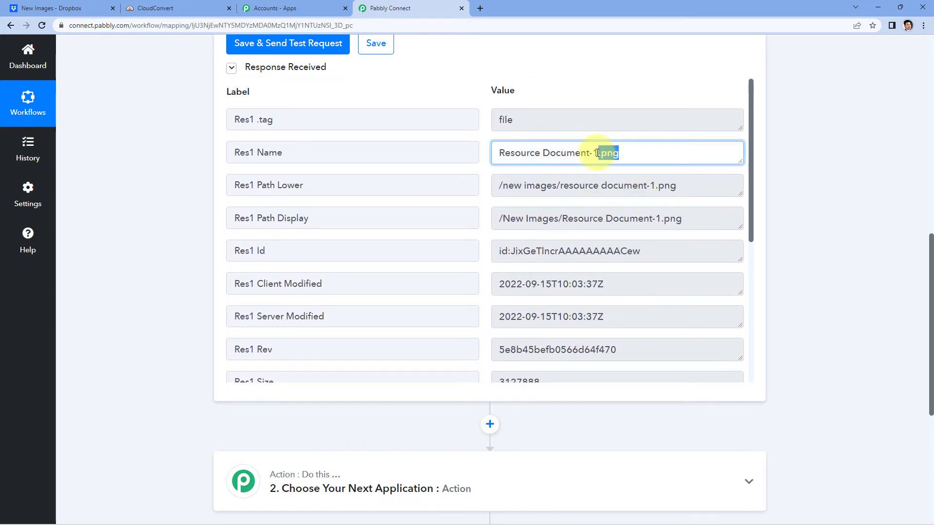
left_click(649, 152)
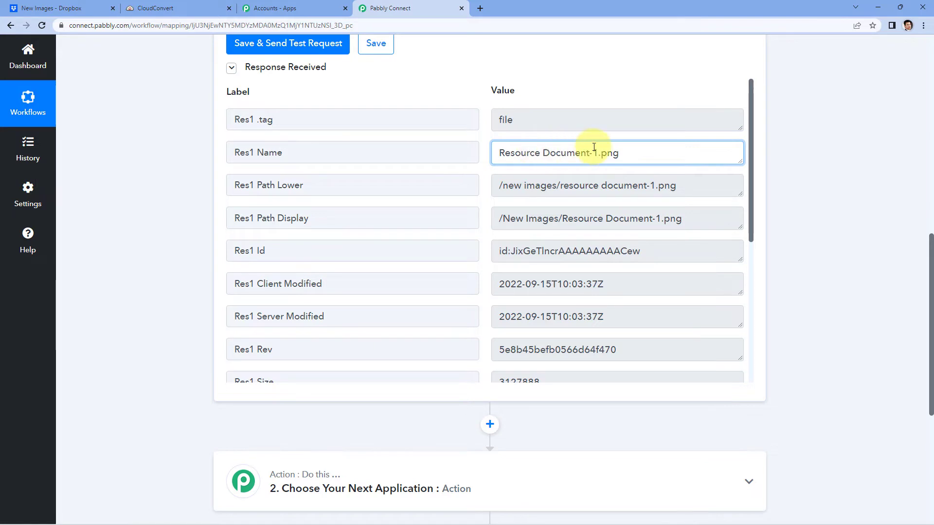
left_click(794, 152)
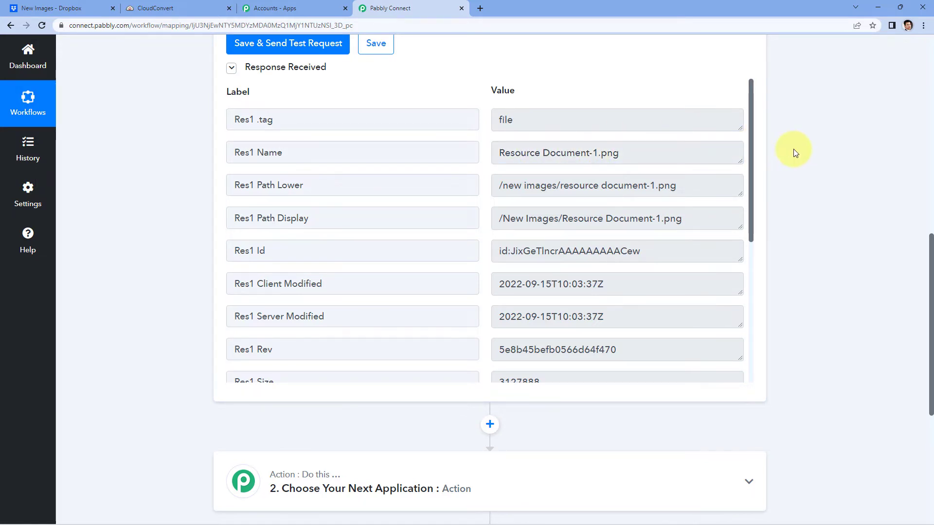
Search for Cloud in the workflow's second step and choose CloudConvert as the action application.
scroll(794, 159, "down", 4)
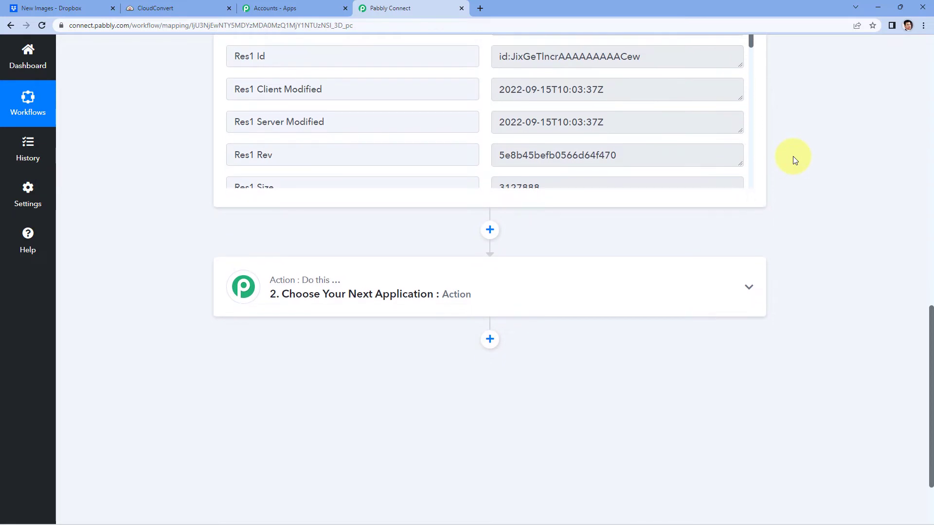
scroll(792, 156, "down", 2)
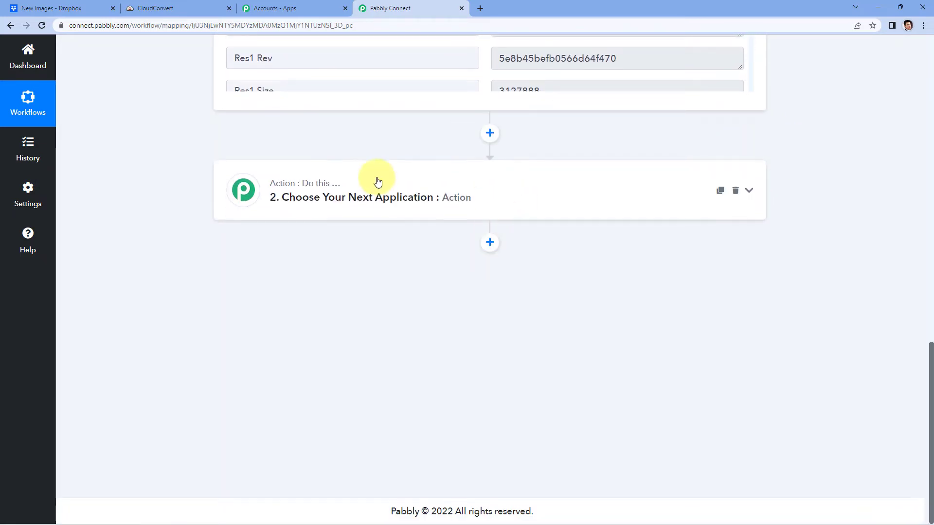
left_click(378, 182)
left_click(290, 255)
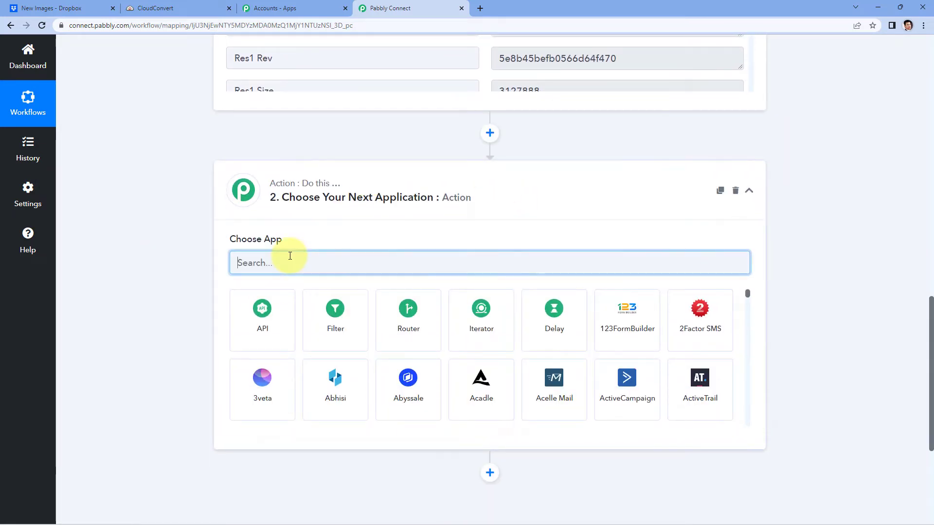
type("Col")
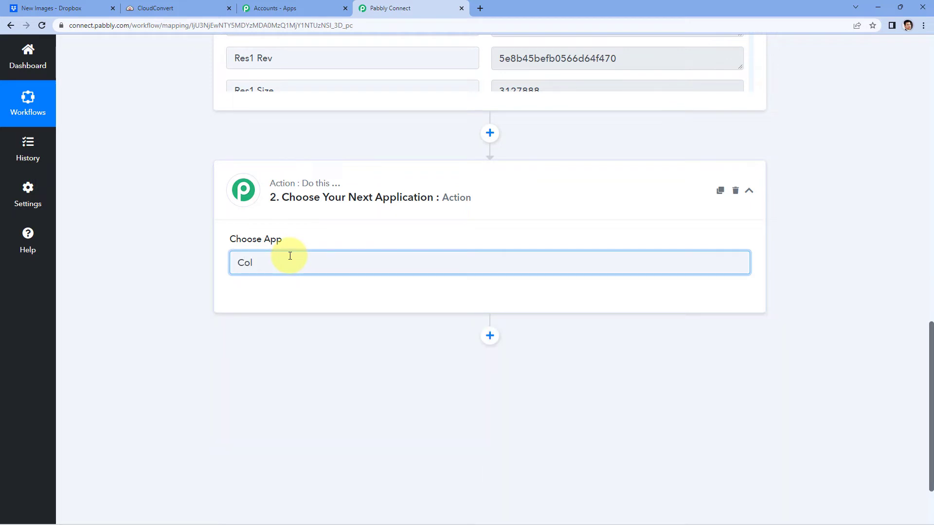
key("BackSpace")
key("BackSpace")
type("loud")
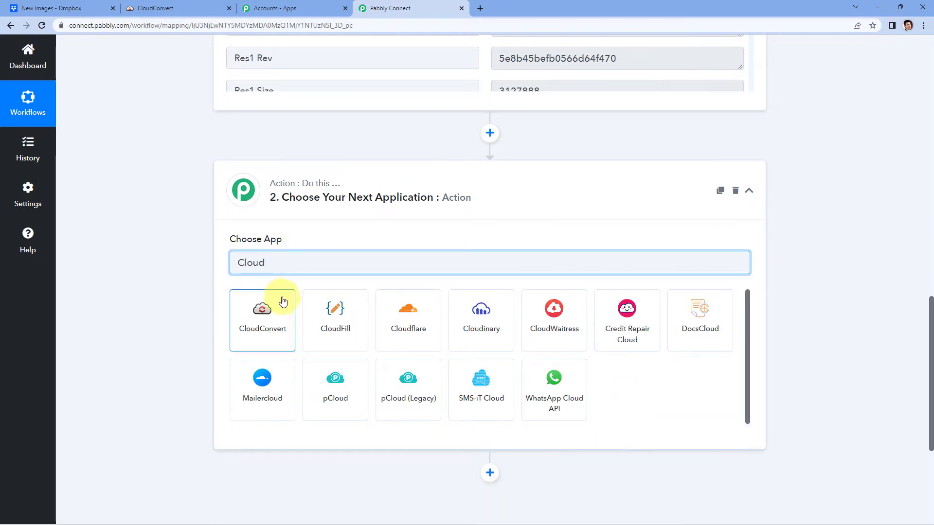
left_click(283, 302)
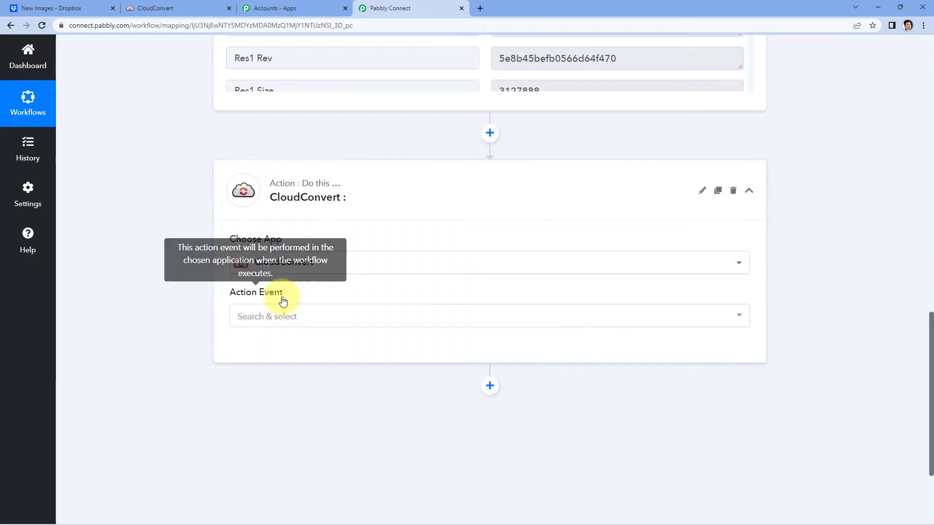
Set the CloudConvert action event to Convert a File.
scroll(271, 273, "down", 1)
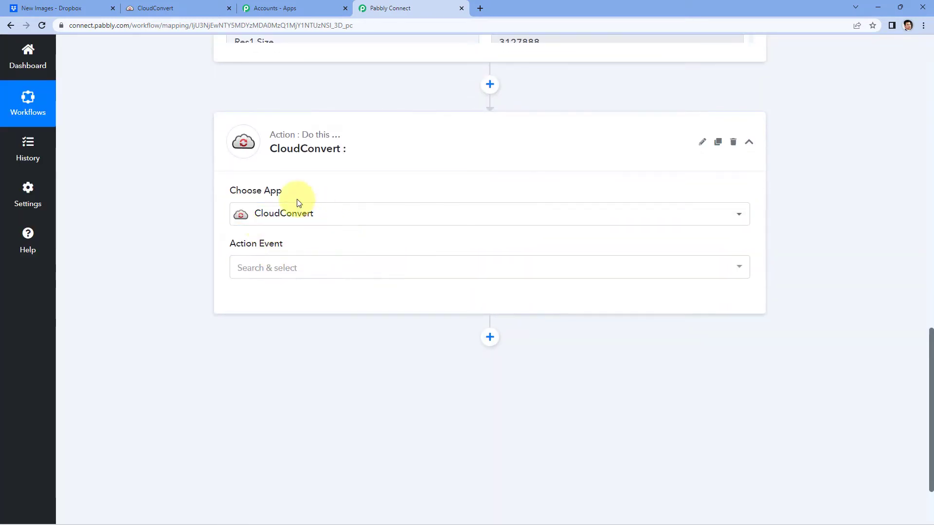
scroll(263, 200, "down", 1)
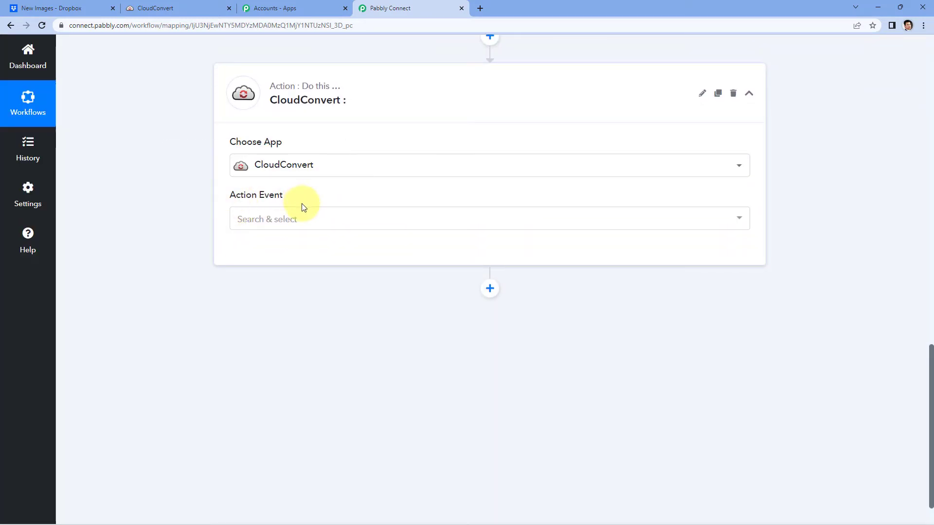
left_click(321, 219)
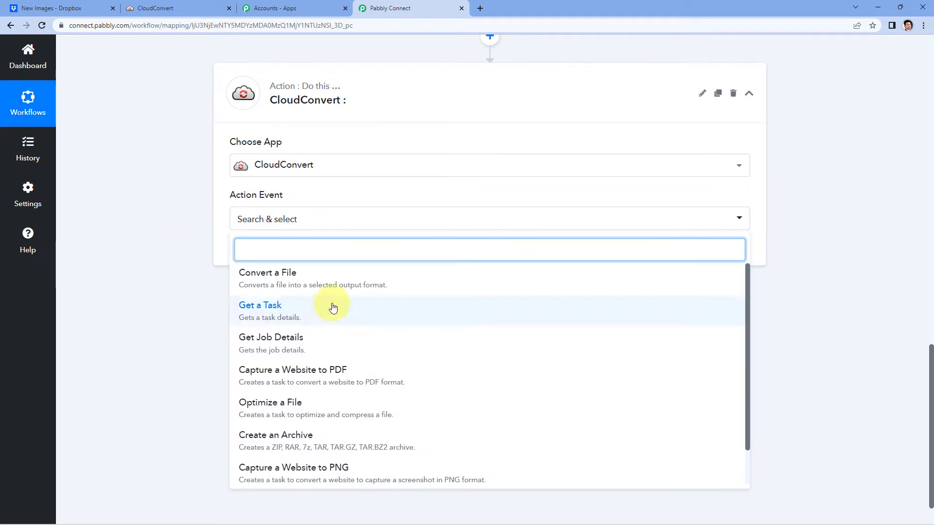
left_click(329, 277)
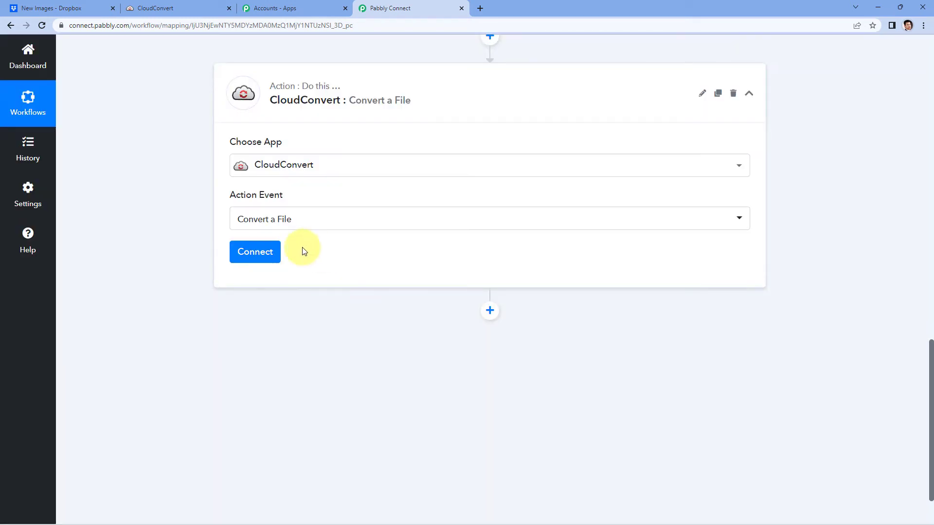
Add a new CloudConvert connection for the action and authenticate it with the CloudConvert account.
left_click(248, 255)
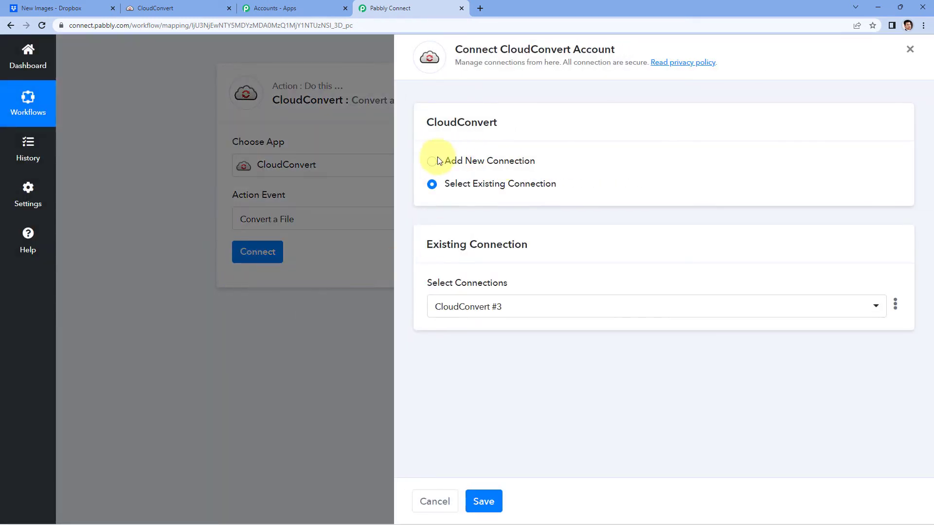
left_click(431, 161)
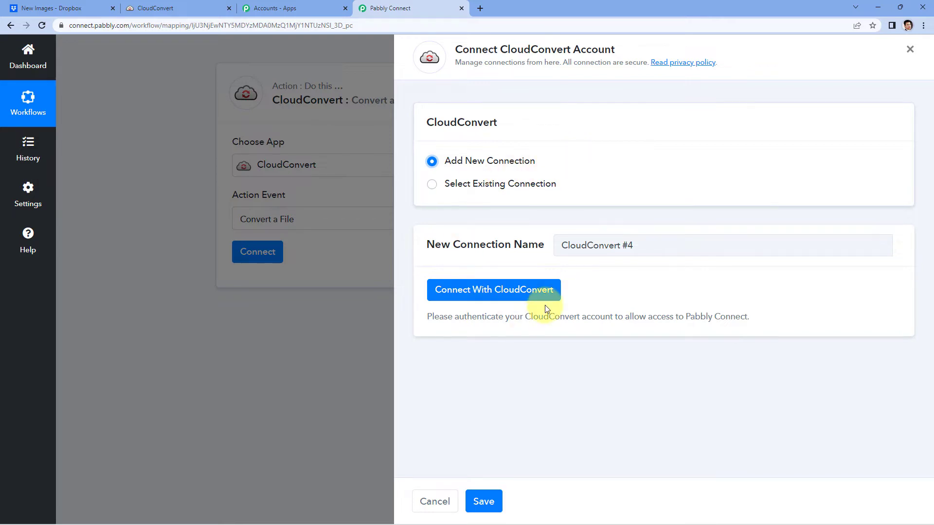
left_click(489, 291)
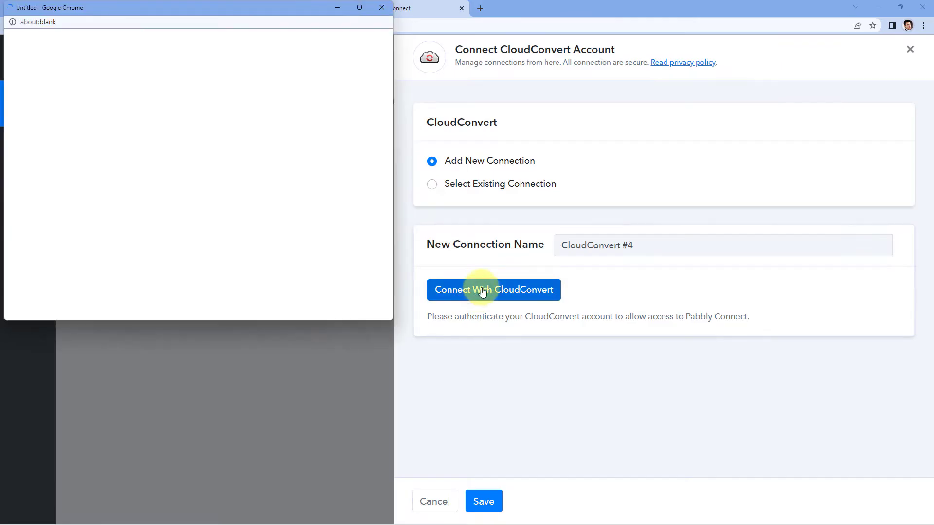
left_click_drag(212, 11, 218, 47)
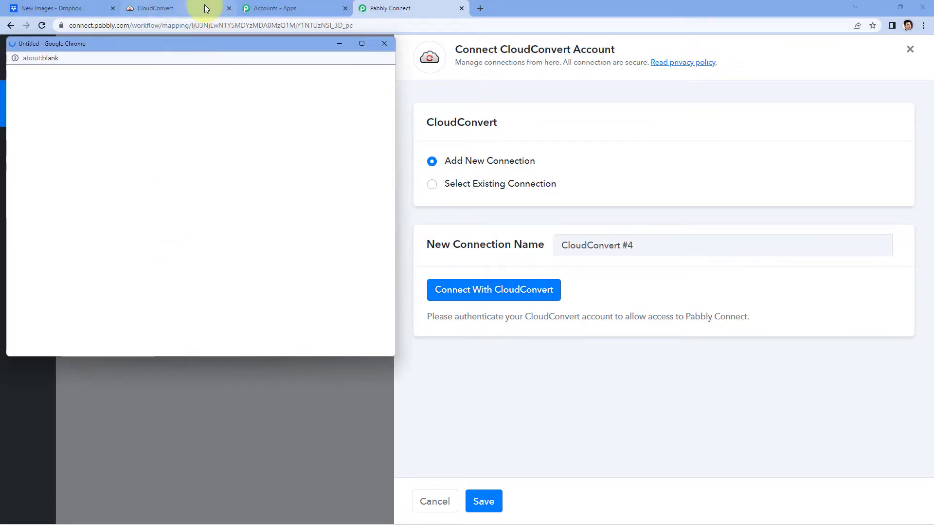
left_click(206, 8)
left_click(423, 4)
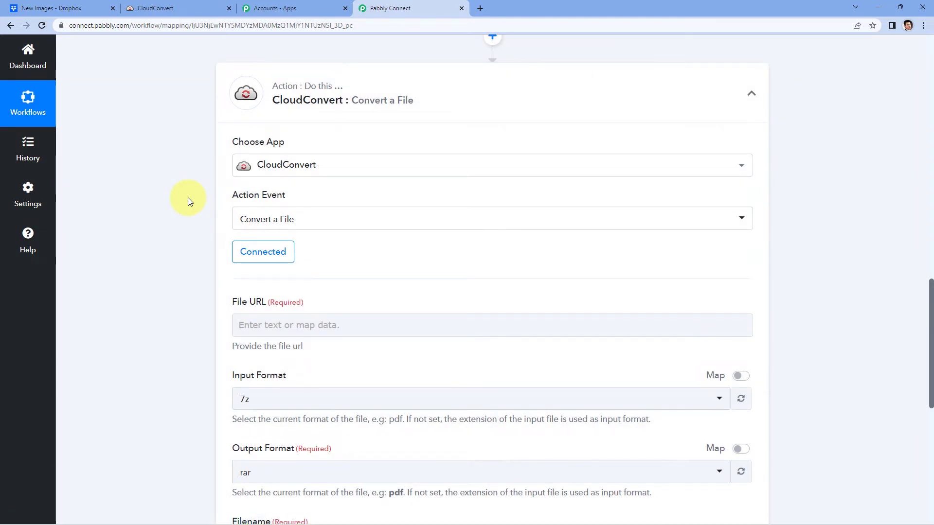
Review the Convert a File fields and examine the Res3 Shareable Link value in the Dropbox response as a source for the file URL.
scroll(188, 197, "down", 1)
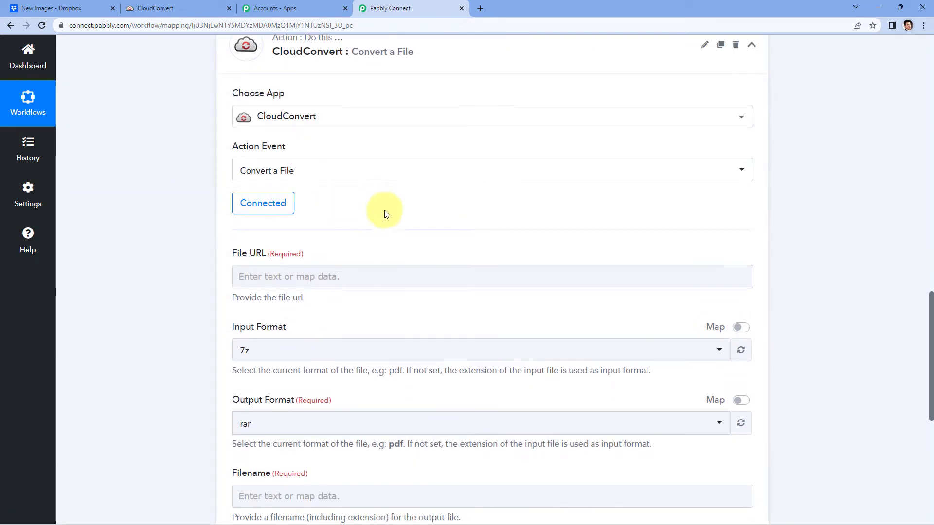
scroll(384, 210, "down", 2)
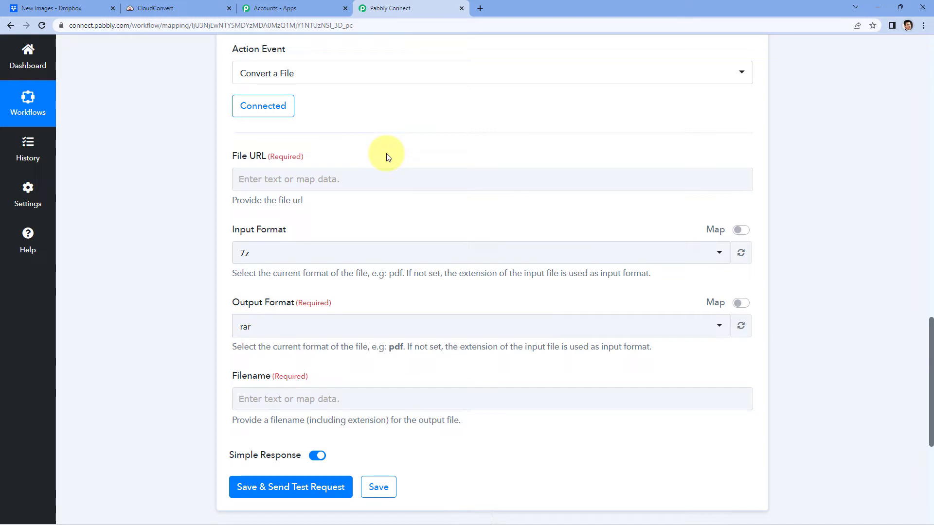
scroll(386, 157, "up", 8)
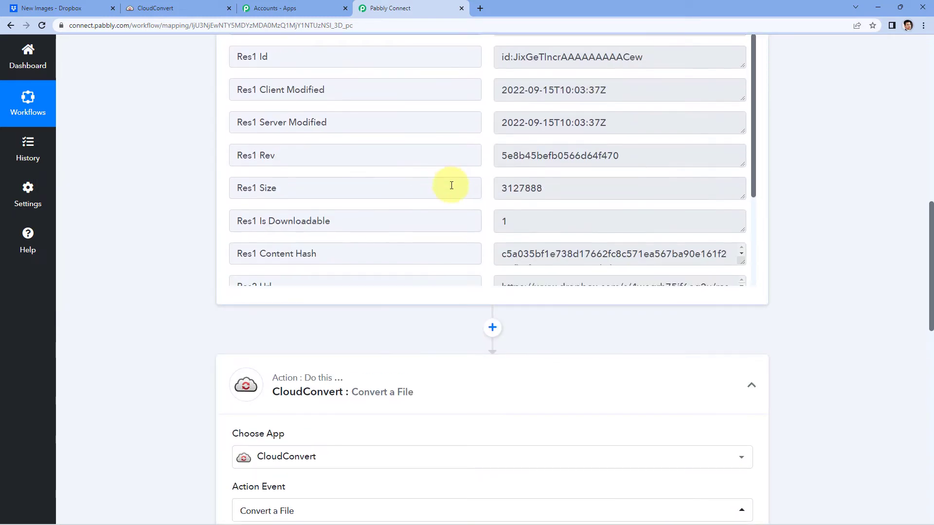
scroll(451, 186, "down", 3)
scroll(212, 191, "down", 1)
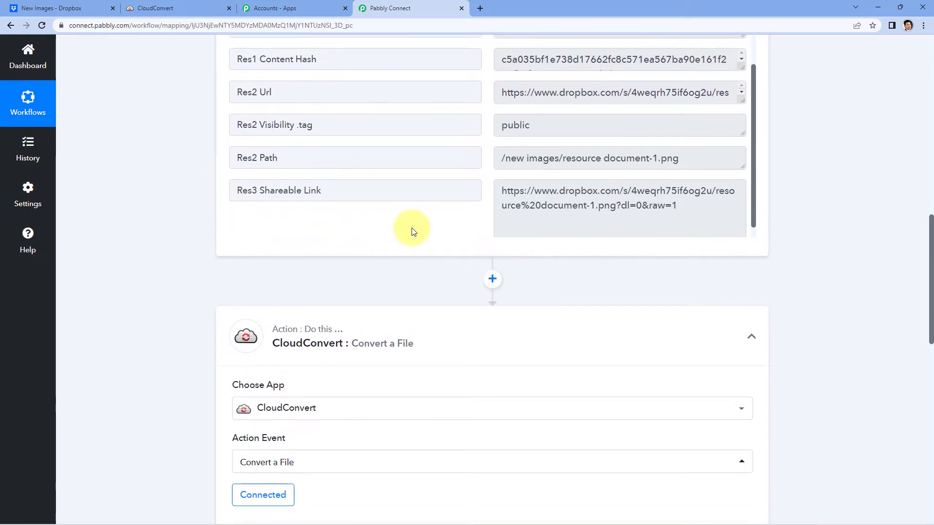
left_click(569, 206)
left_click_drag(698, 204, 506, 192)
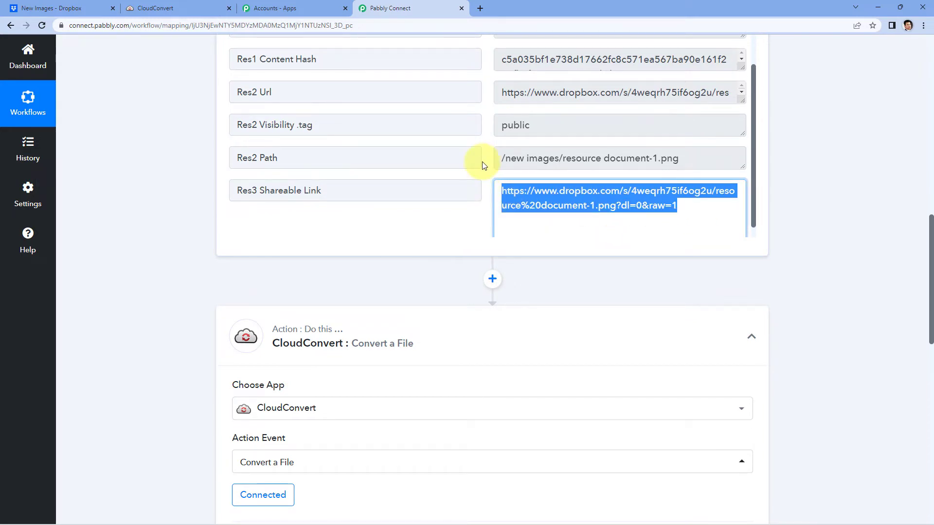
scroll(483, 163, "up", 1)
scroll(483, 163, "down", 2)
scroll(485, 244, "up", 1)
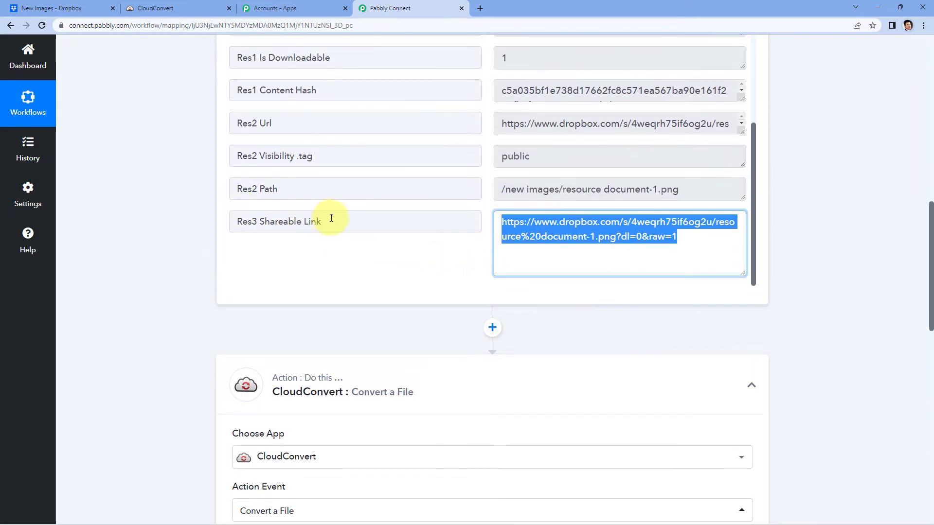
left_click_drag(331, 218, 265, 222)
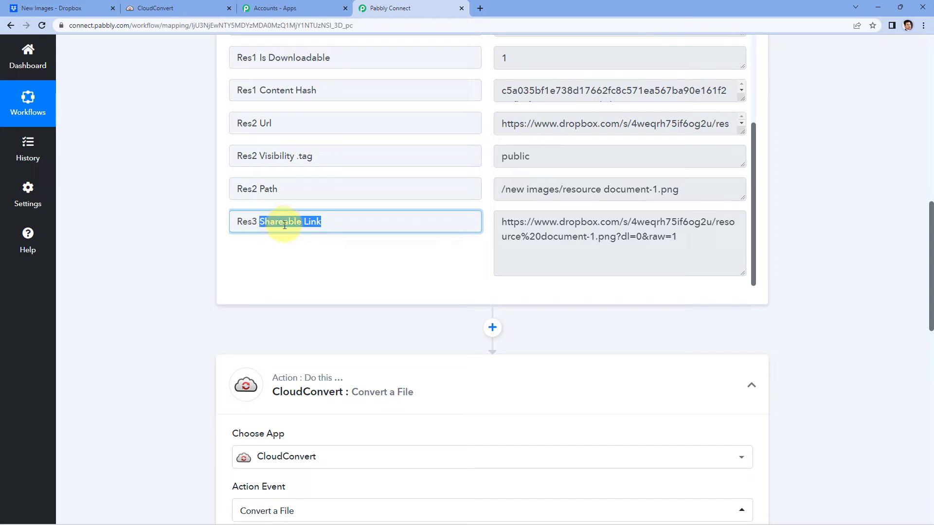
left_click(513, 219)
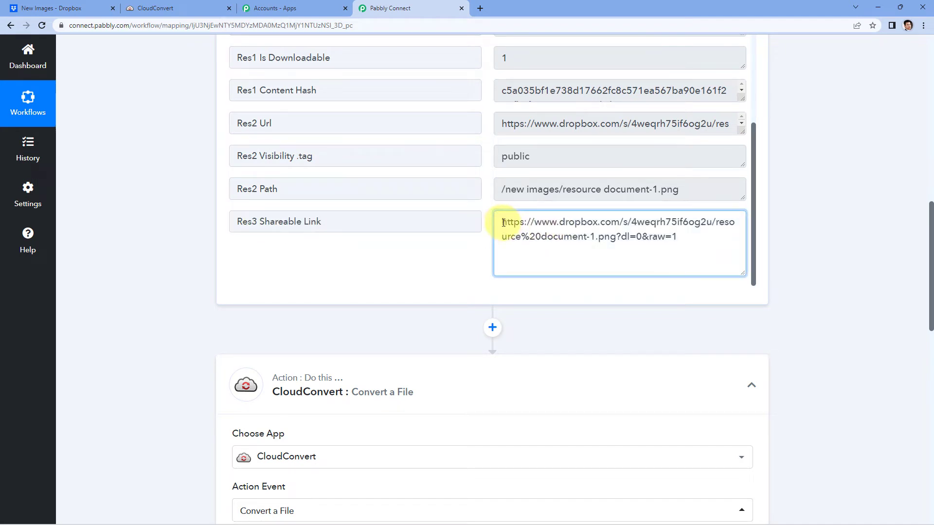
mouse_move(503, 222)
left_mouse_down()
mouse_move(688, 234)
mouse_move(509, 233)
mouse_move(501, 219)
left_mouse_up()
left_click(683, 240)
left_click(489, 218)
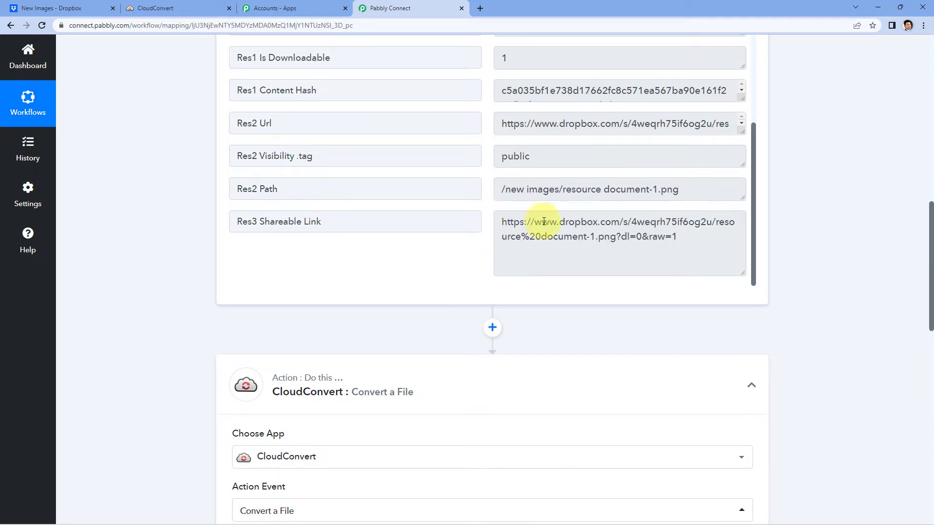
Map the conversion's File URL to the Res3 Shareable Link value from the Dropbox New File step.
scroll(249, 238, "down", 7)
scroll(250, 239, "down", 2)
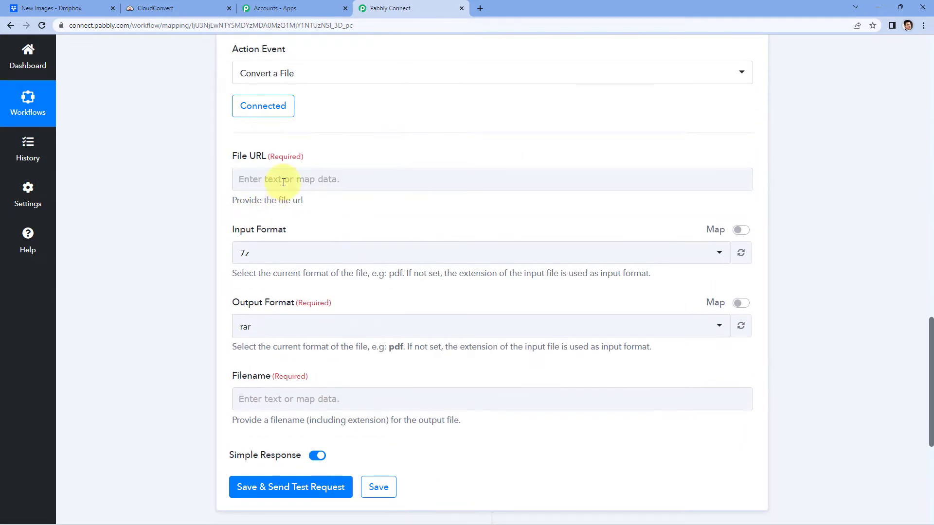
left_click(249, 182)
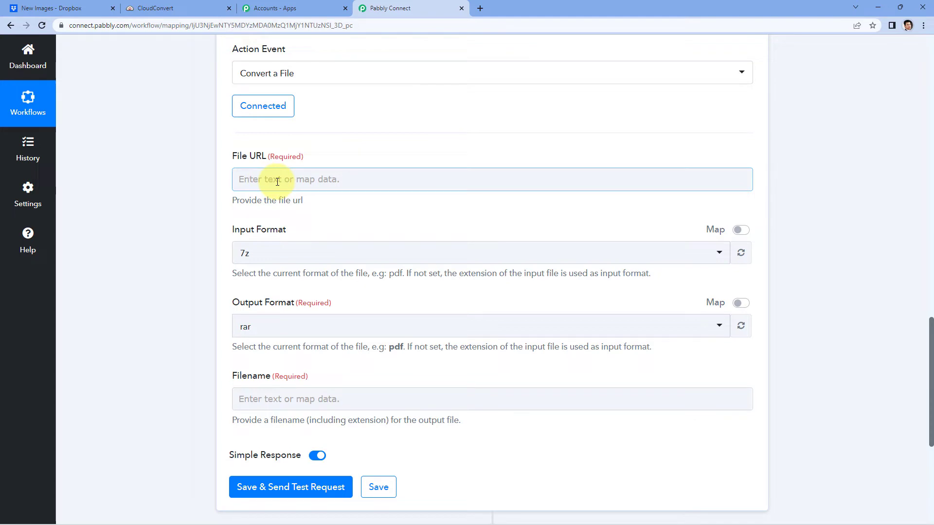
left_click(274, 181)
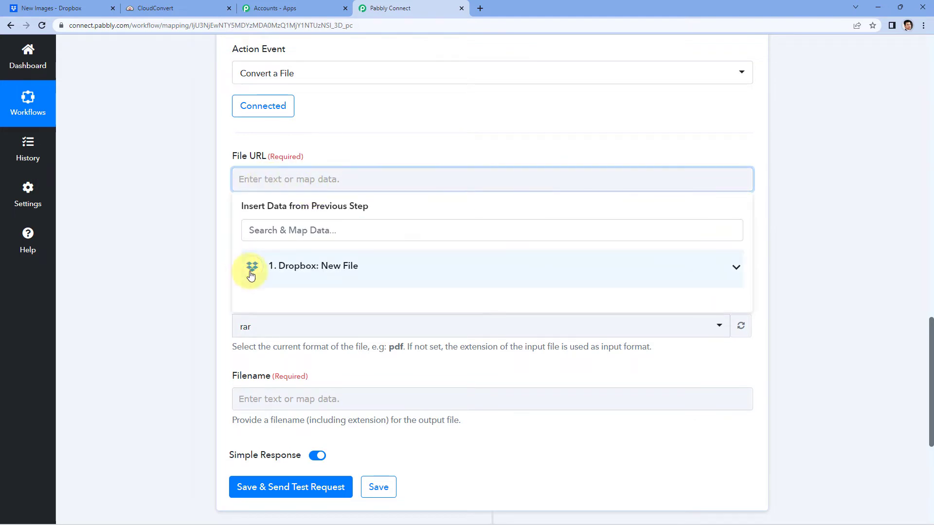
left_click(393, 269)
scroll(212, 264, "down", 2)
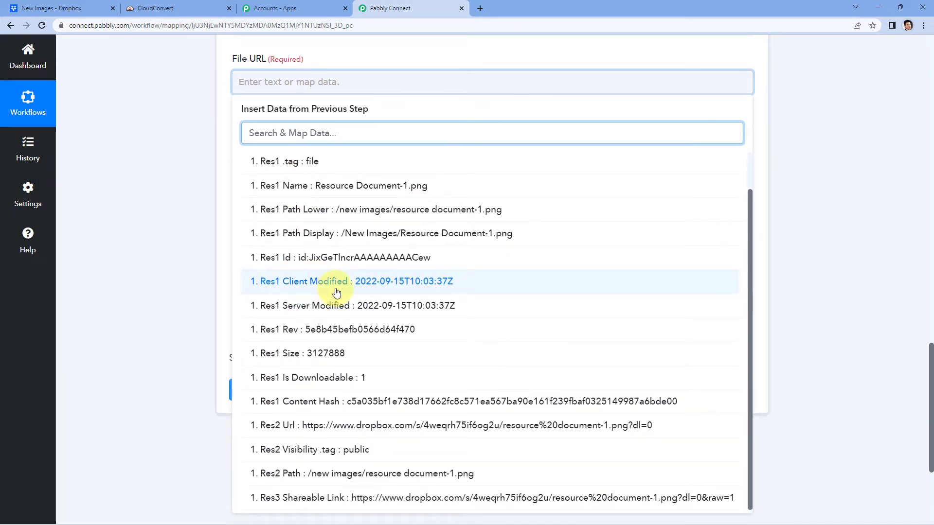
scroll(337, 292, "down", 1)
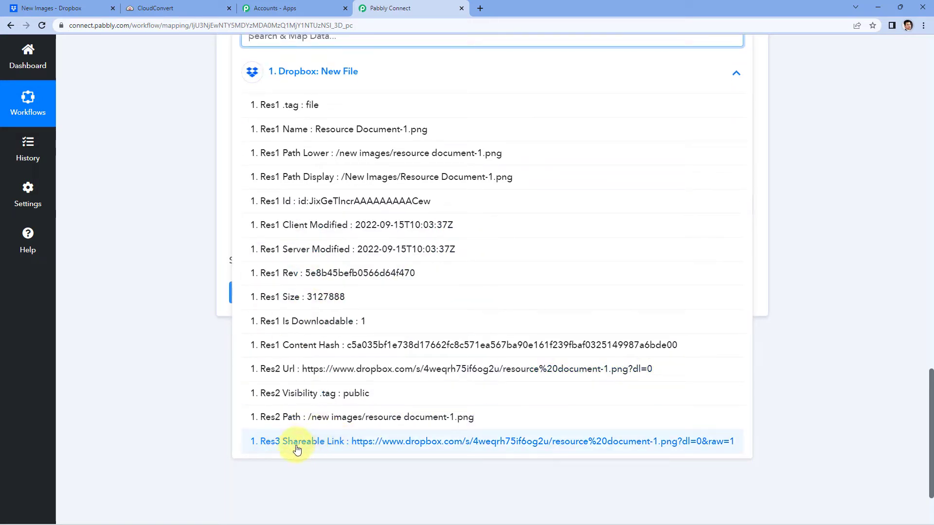
left_click(334, 443)
scroll(208, 278, "up", 4)
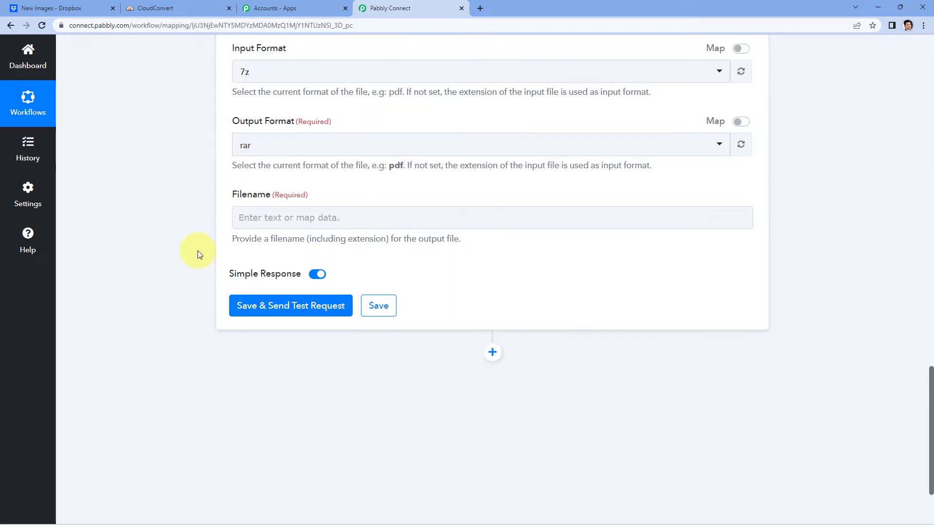
left_click(370, 216)
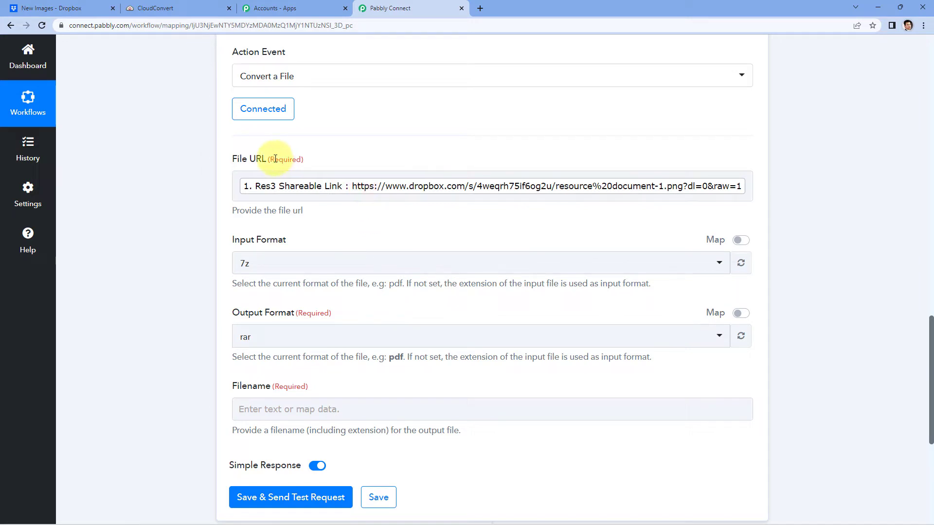
Check the file extension in the Dropbox response's Res1 Path Lower value to identify the input format.
scroll(299, 191, "down", 1)
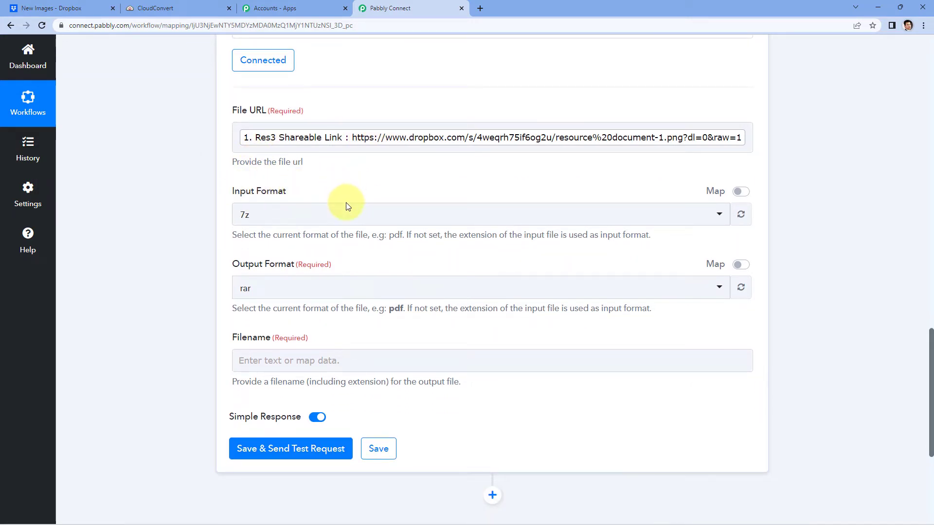
scroll(504, 200, "up", 10)
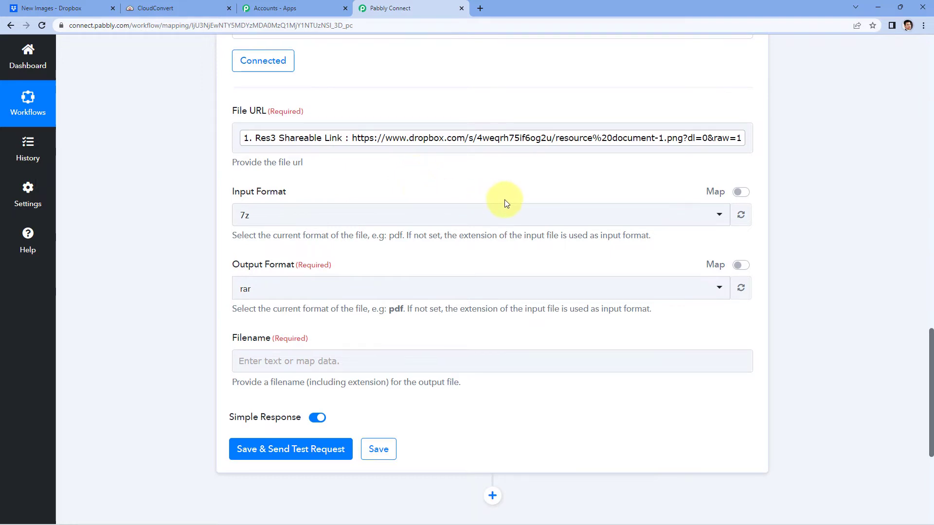
scroll(503, 208, "up", 5)
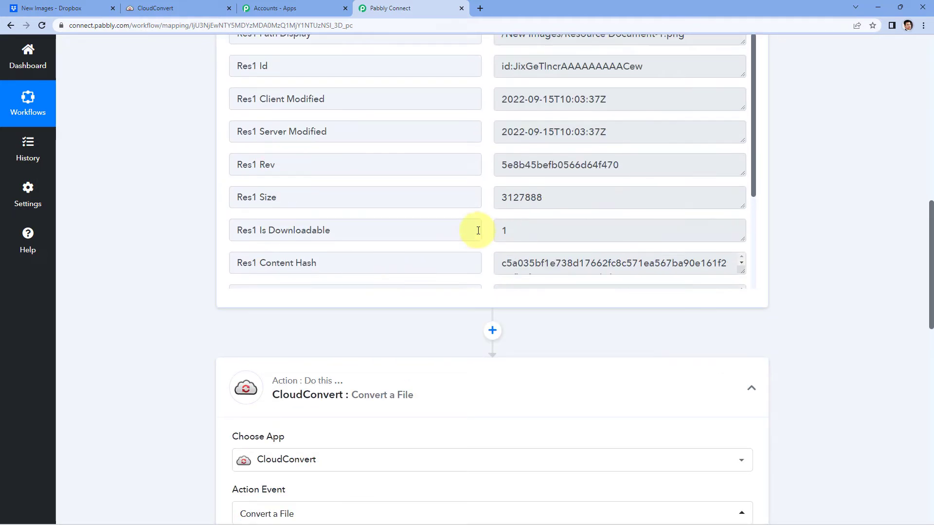
left_click(680, 92)
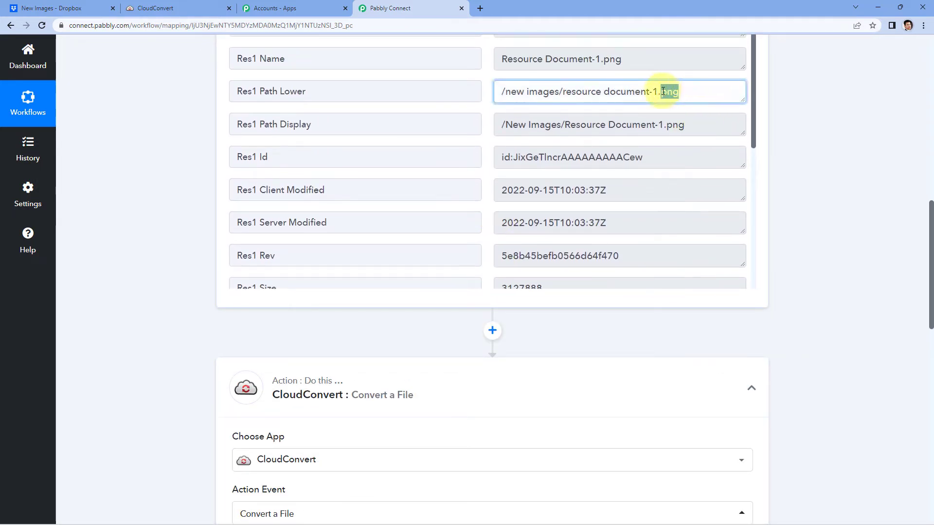
Review the Convert a File format fields and examine the file name and extension in the Dropbox response's Res1 Name value.
left_click(795, 113)
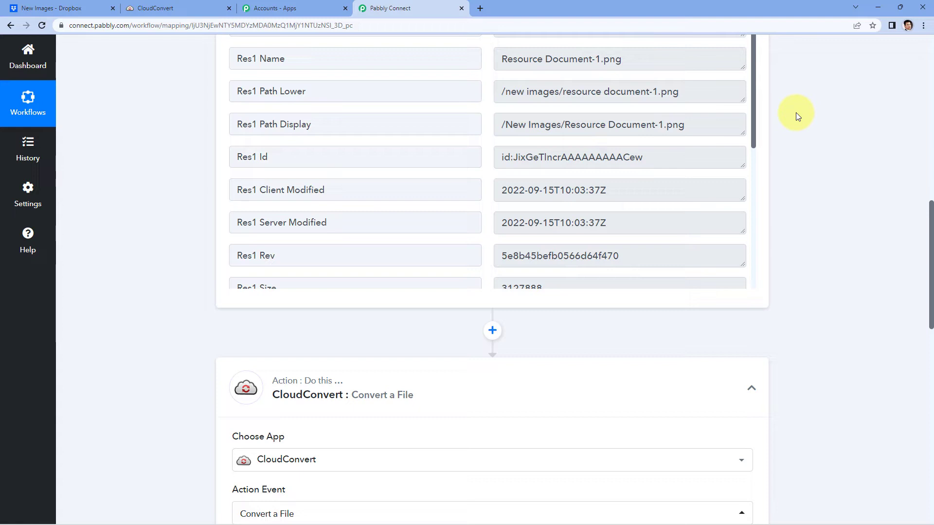
scroll(795, 117, "down", 9)
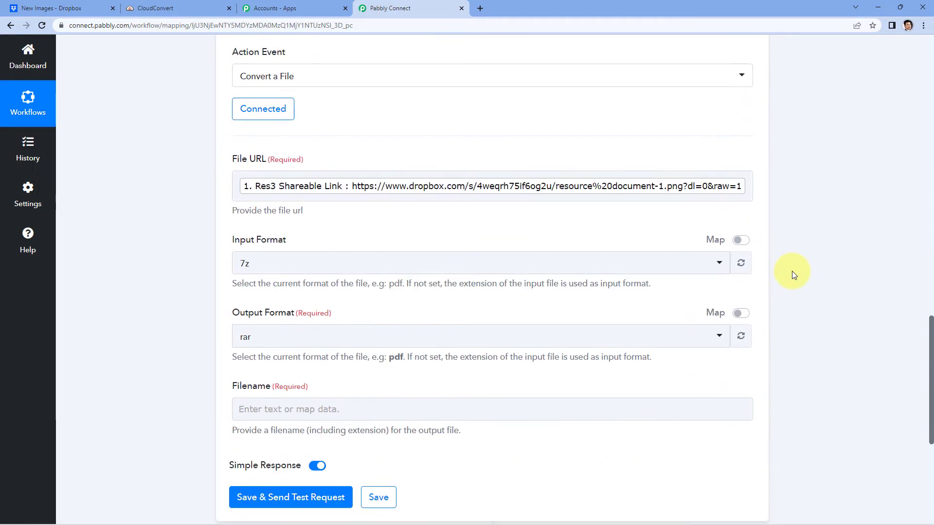
scroll(565, 234, "up", 10)
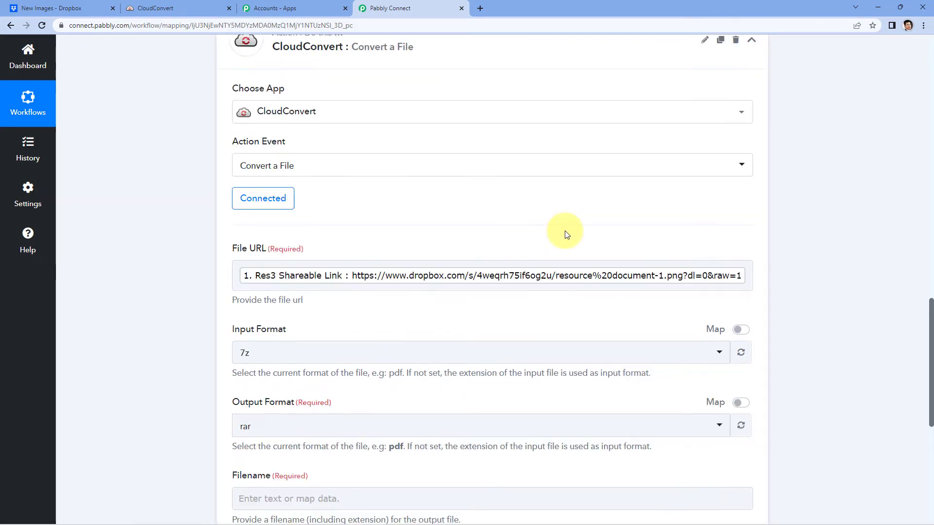
left_click(631, 206)
left_click_drag(631, 205, 600, 206)
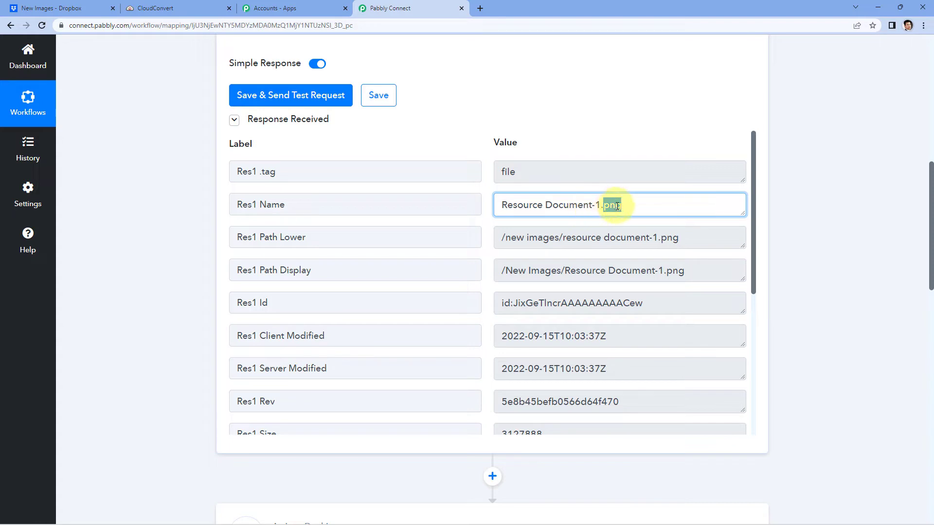
left_click_drag(631, 205, 603, 206)
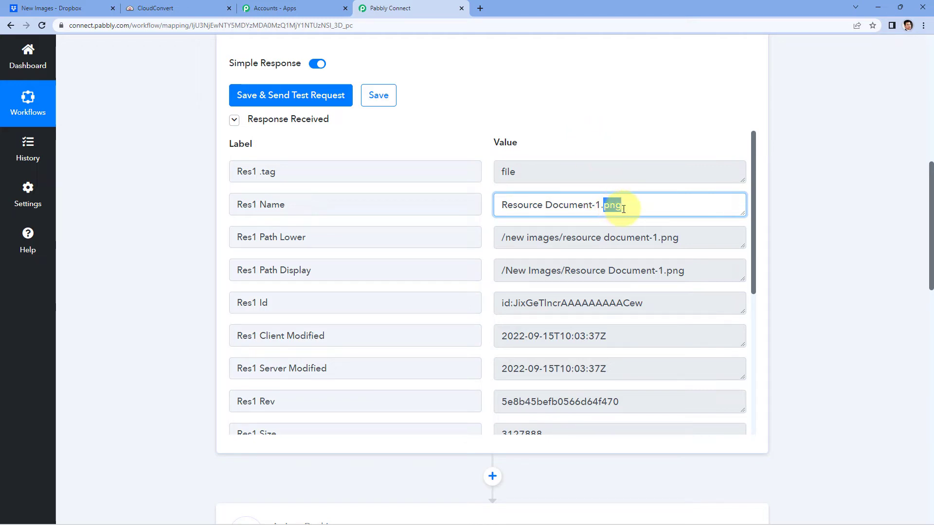
left_click_drag(496, 205, 618, 208)
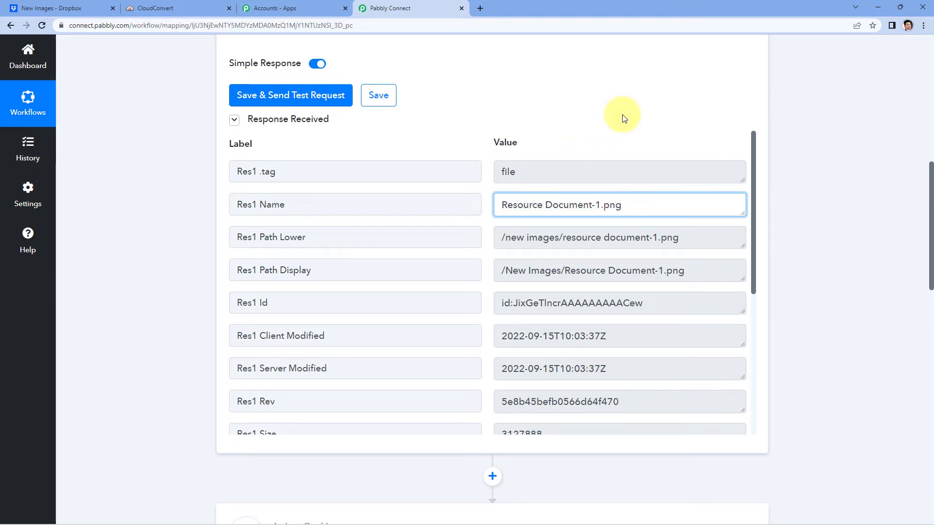
left_click_drag(638, 204, 606, 203)
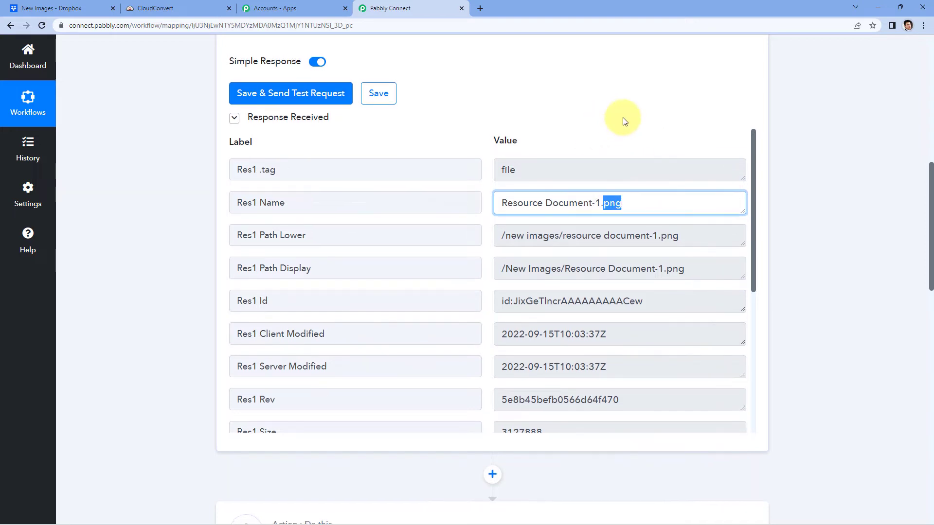
Insert an action step between the Dropbox trigger and the CloudConvert action, using Text Formatter as its app.
scroll(625, 121, "down", 5)
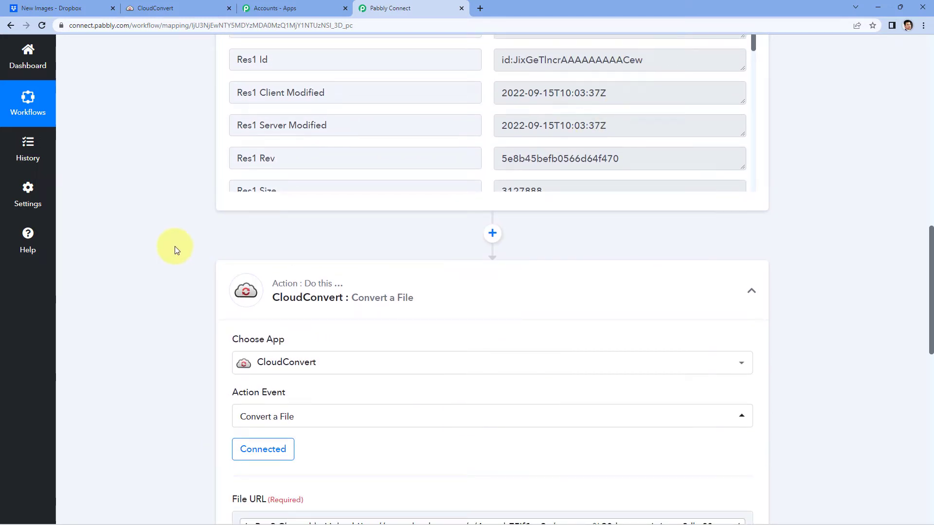
left_click(493, 234)
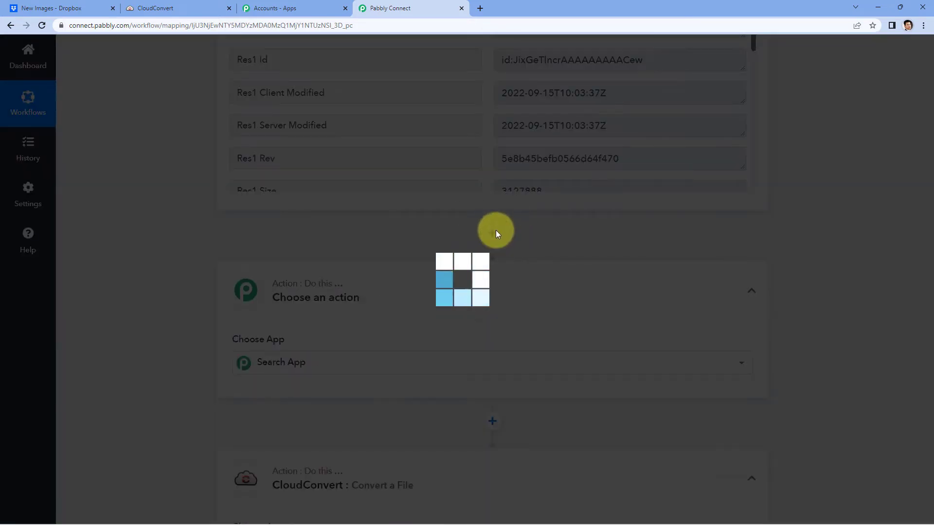
scroll(521, 237, "down", 2)
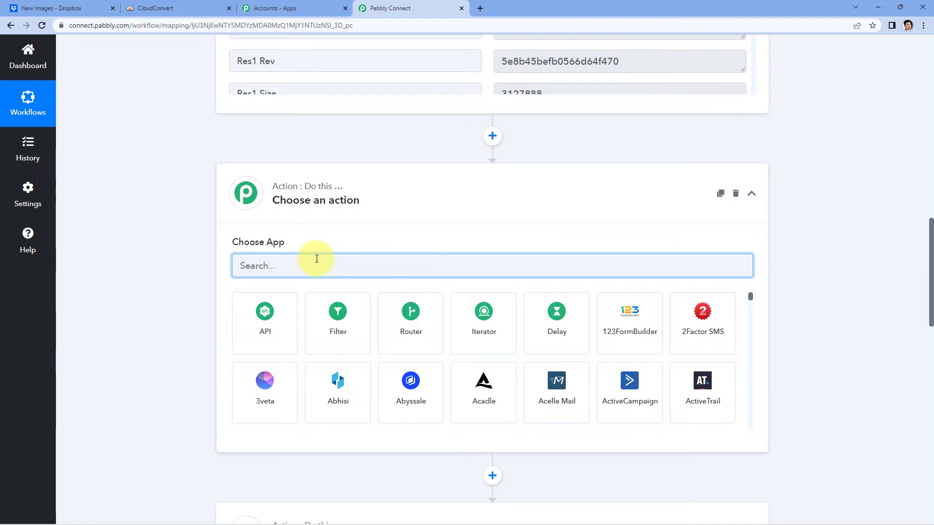
type("Tex")
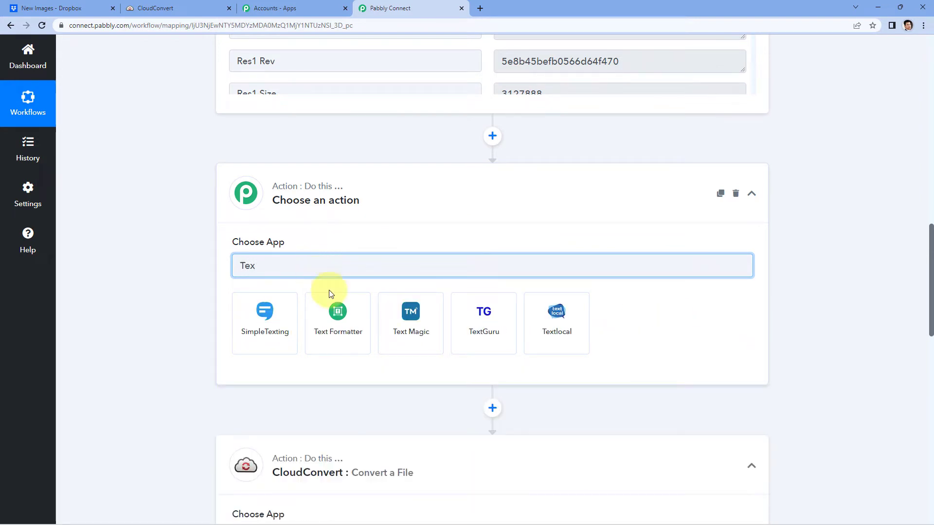
left_click(358, 309)
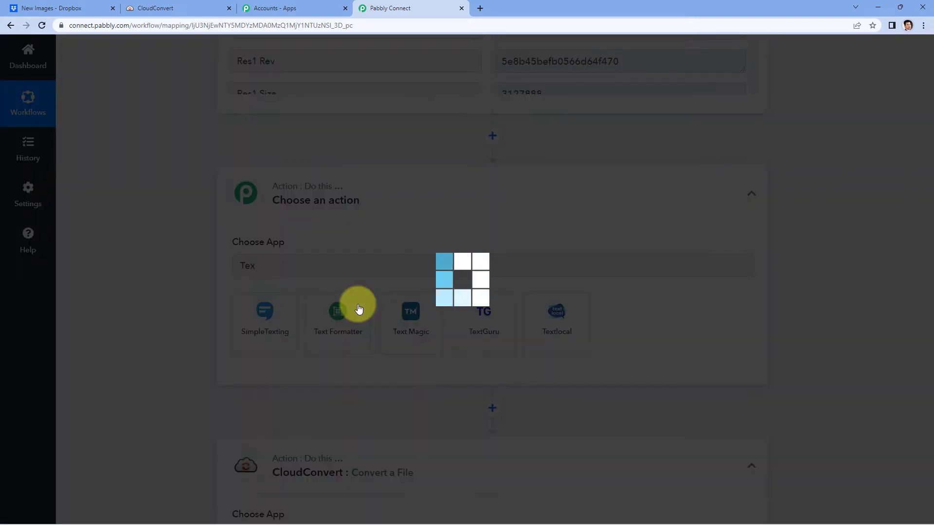
Set the Text Formatter's action event to Split Text and connect it.
scroll(191, 246, "down", 1)
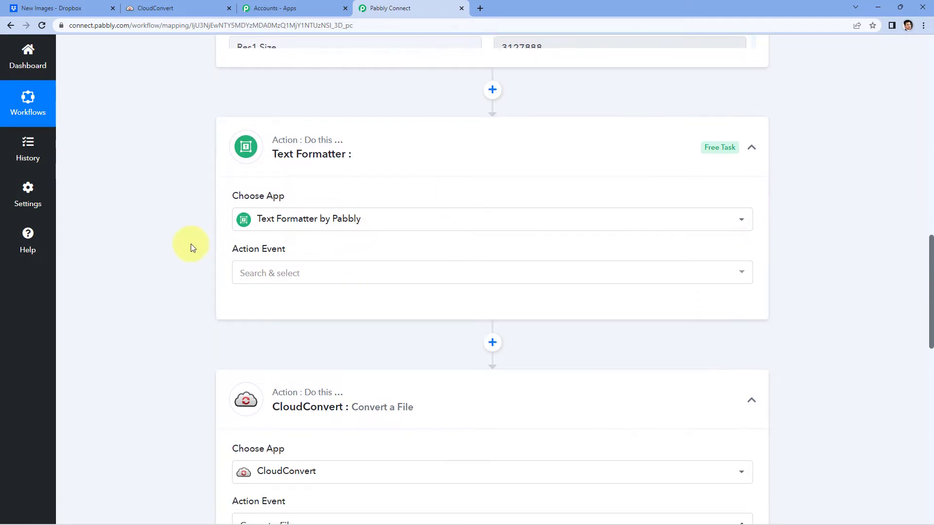
left_click(319, 275)
scroll(178, 276, "down", 3)
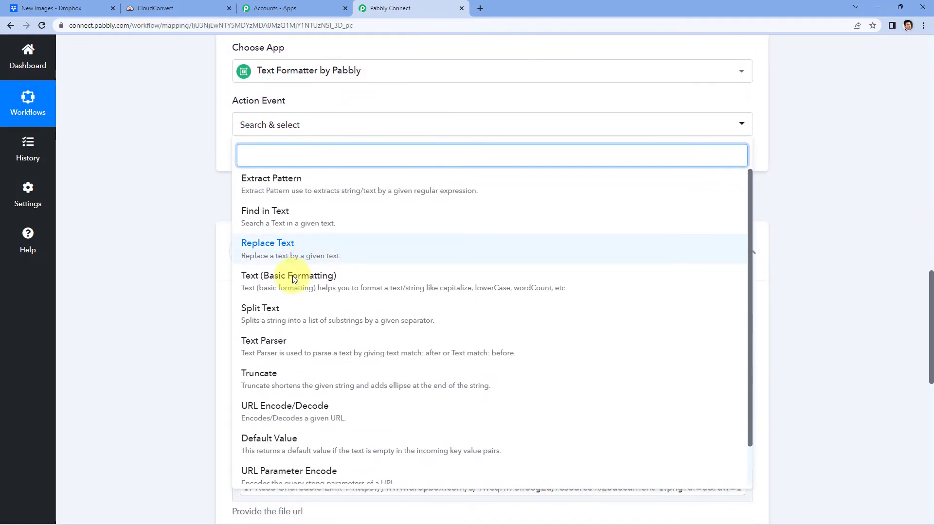
left_click(295, 313)
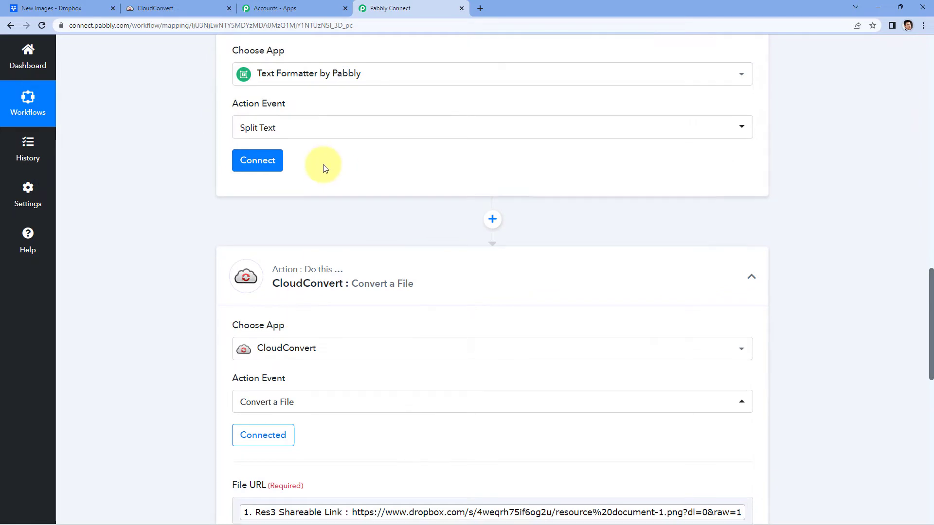
scroll(301, 205, "up", 2)
left_click(273, 250)
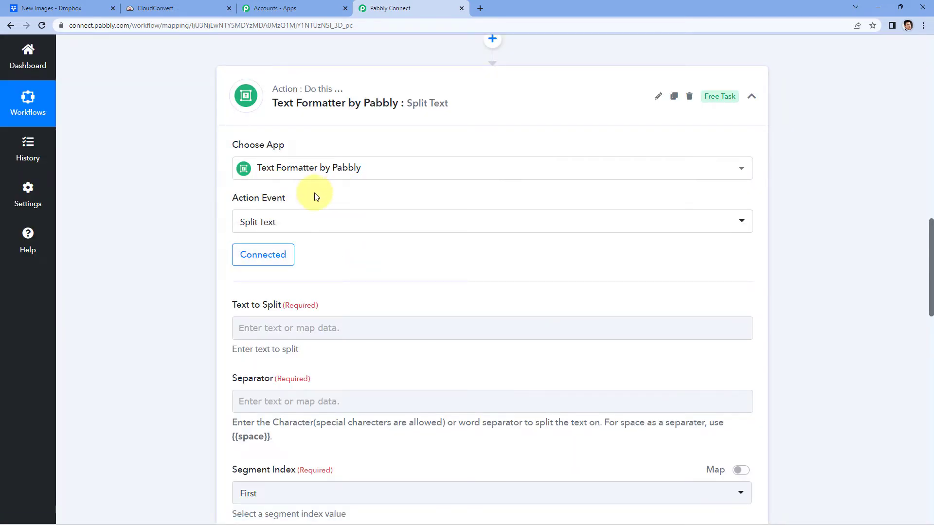
left_click(297, 227)
Examine the Res1 Name value in the Dropbox response as the text to split, comparing its name and extension parts with the Split Text fields.
scroll(437, 233, "up", 2)
scroll(476, 239, "up", 5)
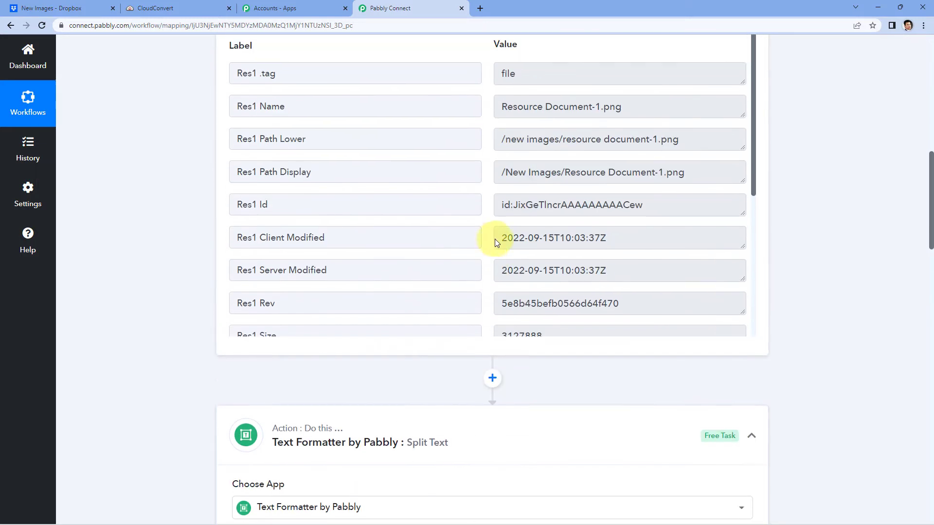
left_click(602, 110)
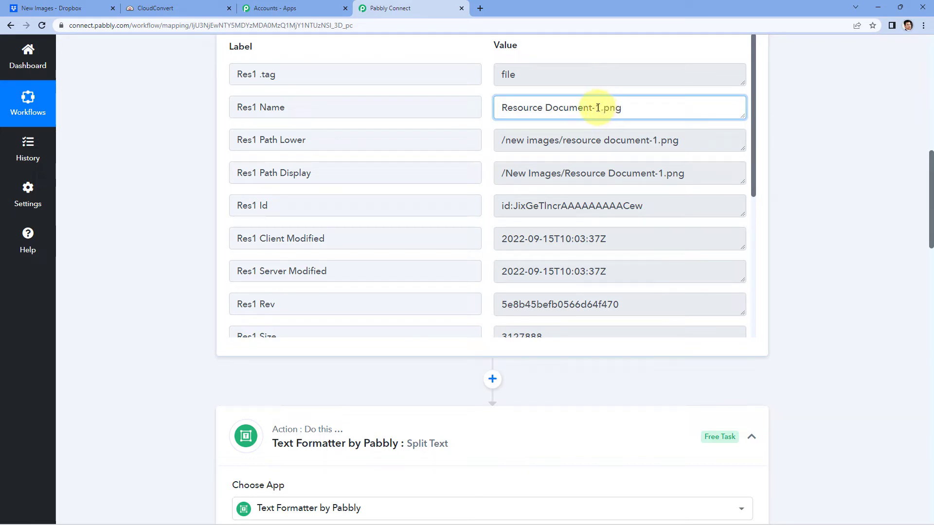
left_click_drag(601, 107, 499, 106)
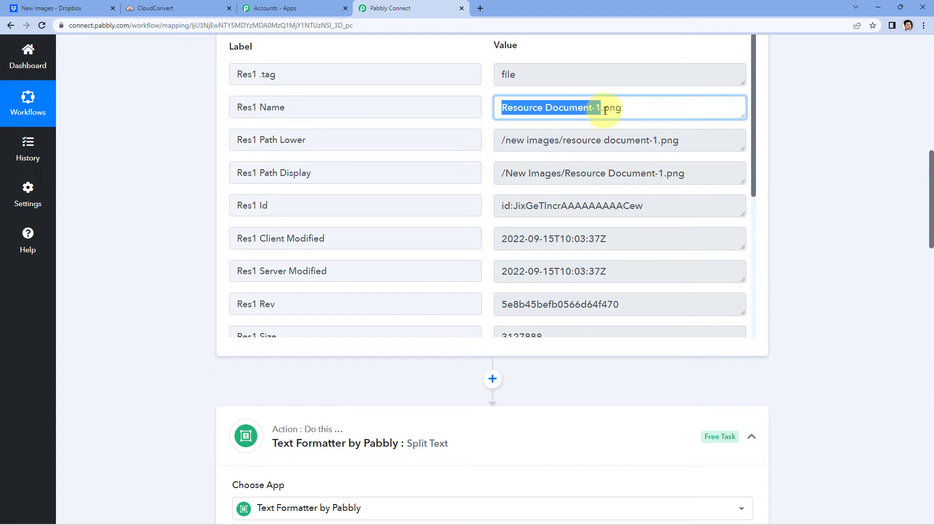
left_click_drag(603, 108, 631, 111)
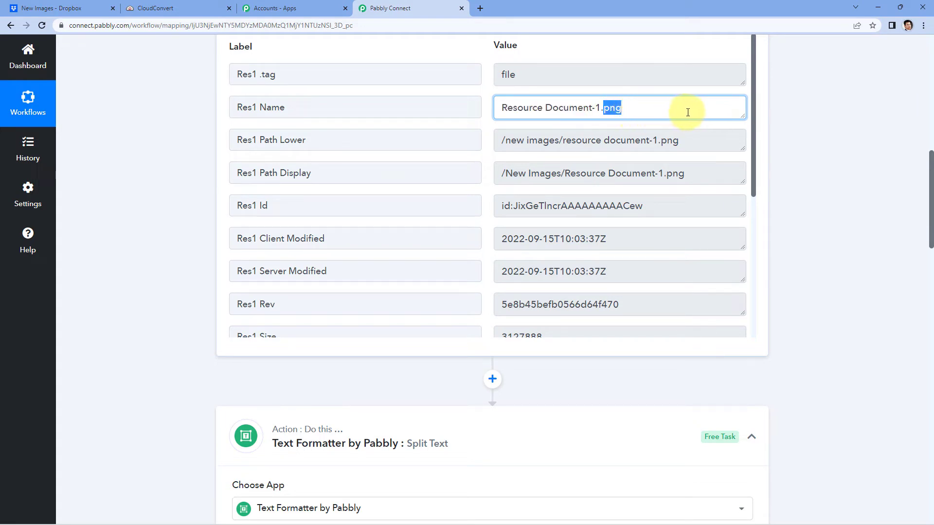
scroll(182, 197, "down", 9)
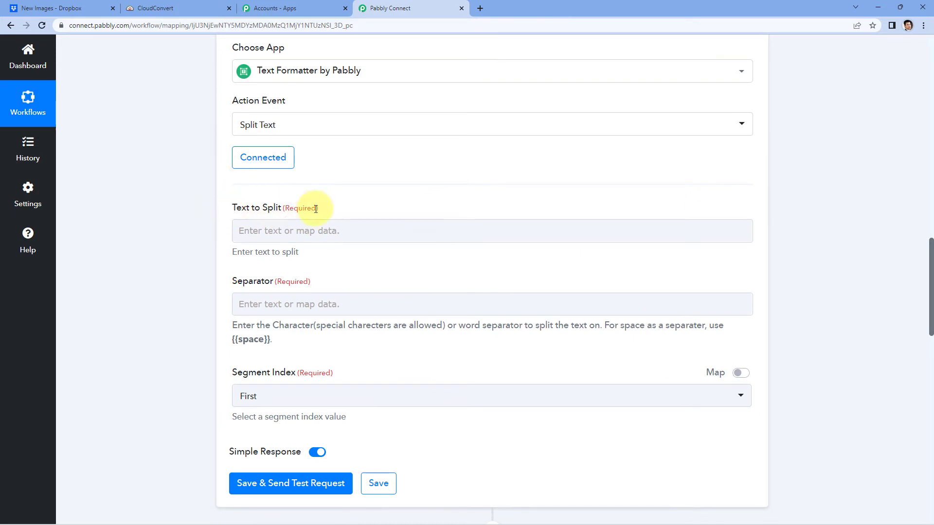
scroll(529, 198, "up", 10)
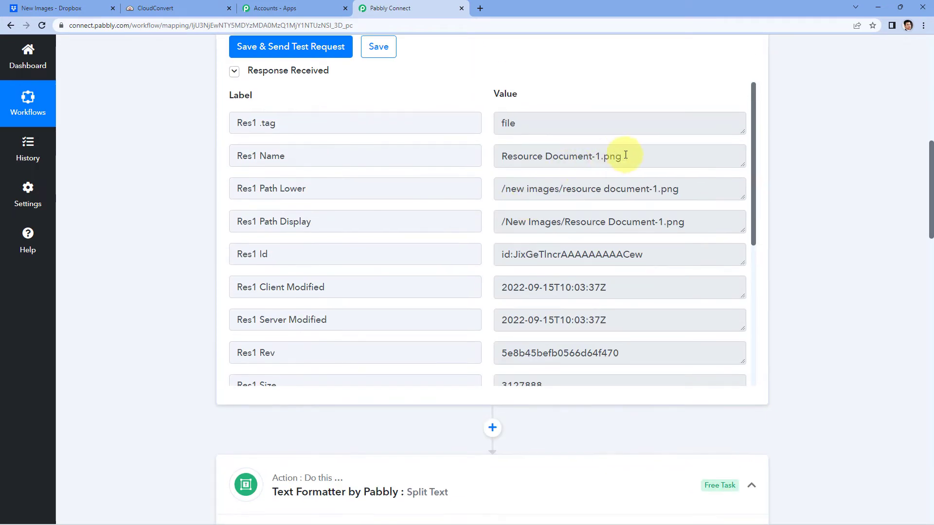
left_click(624, 156)
key("ctrl+a")
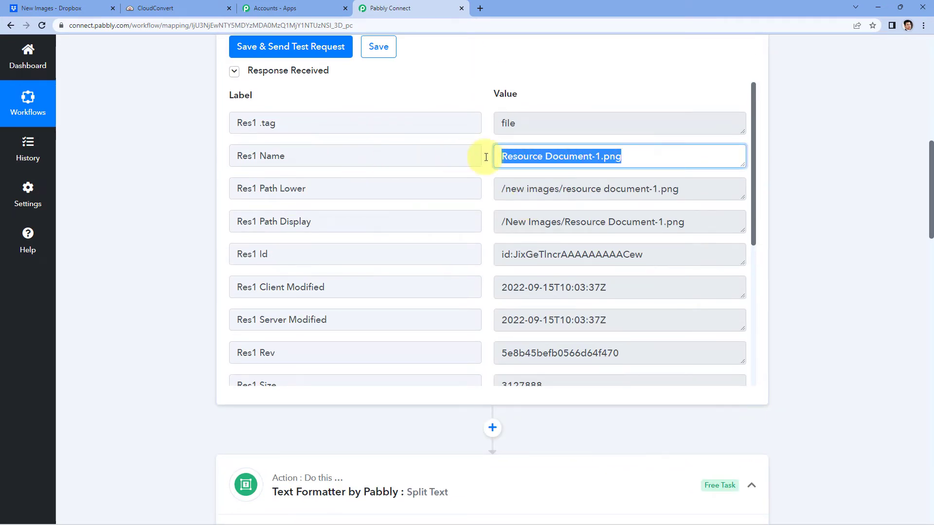
left_click_drag(642, 159, 415, 166)
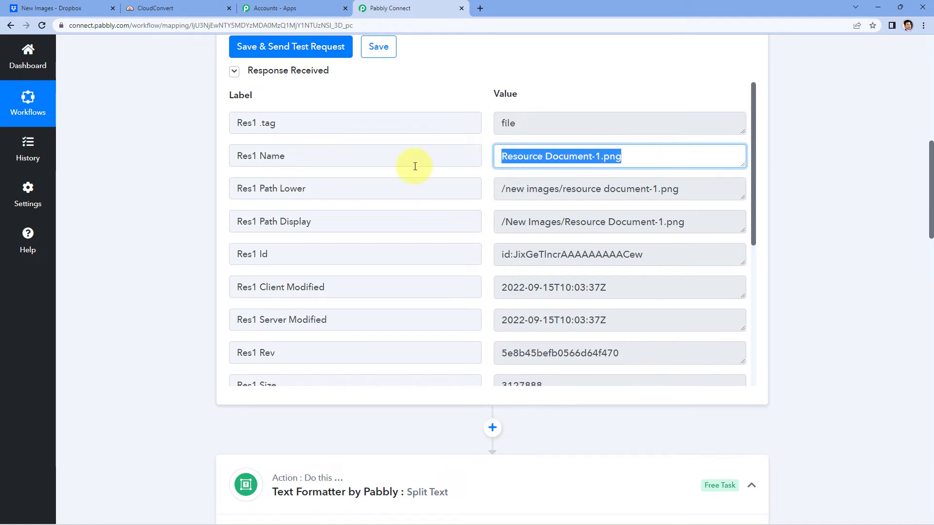
Map Text to Split to the Res1 Name value from the Dropbox New File step.
scroll(145, 239, "down", 6)
scroll(159, 237, "down", 5)
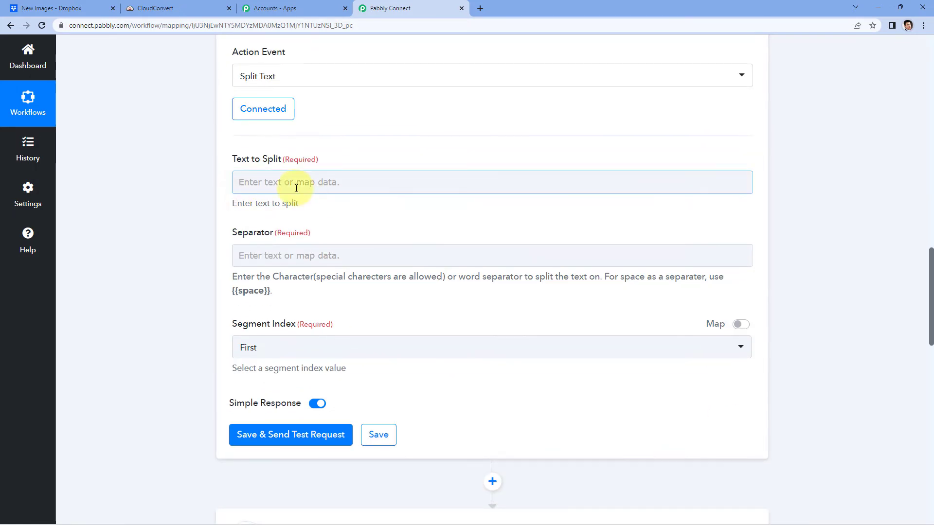
left_click(269, 182)
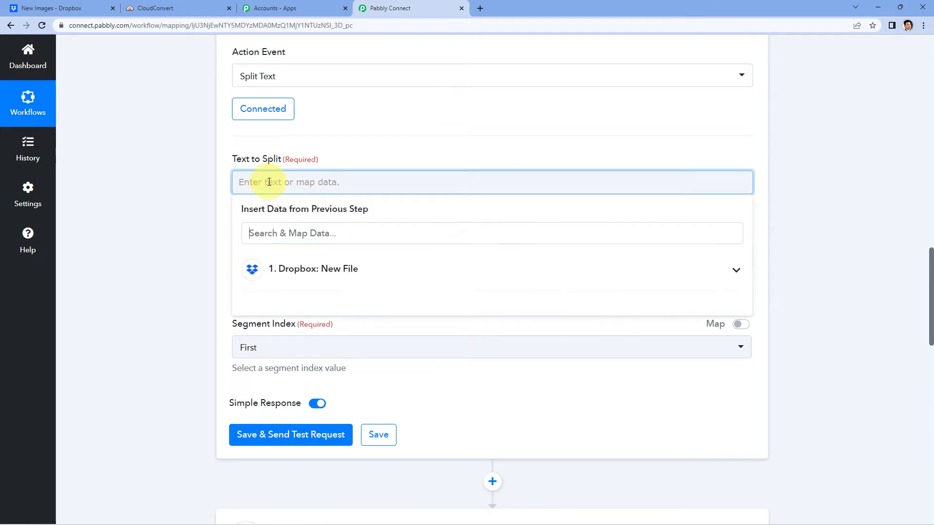
left_click(332, 273)
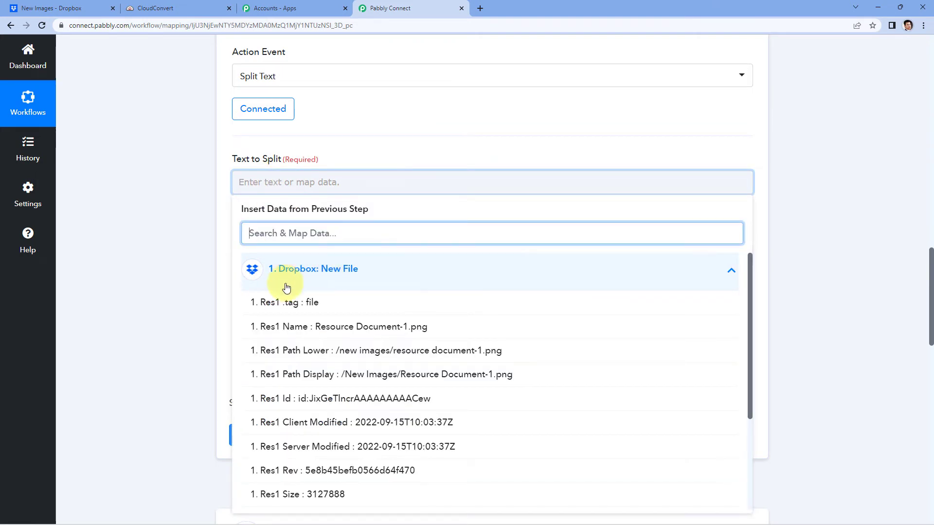
left_click(287, 330)
left_click(187, 247)
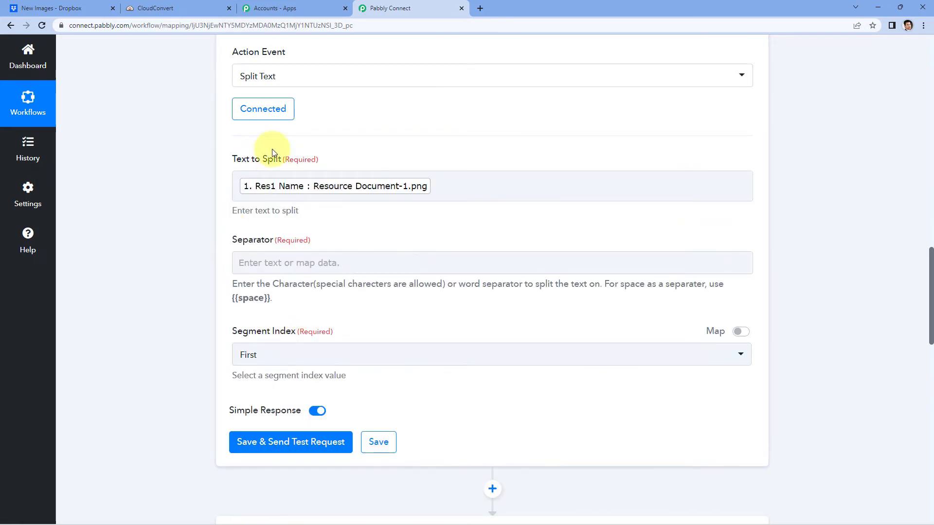
Set the Split Text separator to a period (".").
scroll(375, 217, "down", 2)
scroll(292, 160, "up", 1)
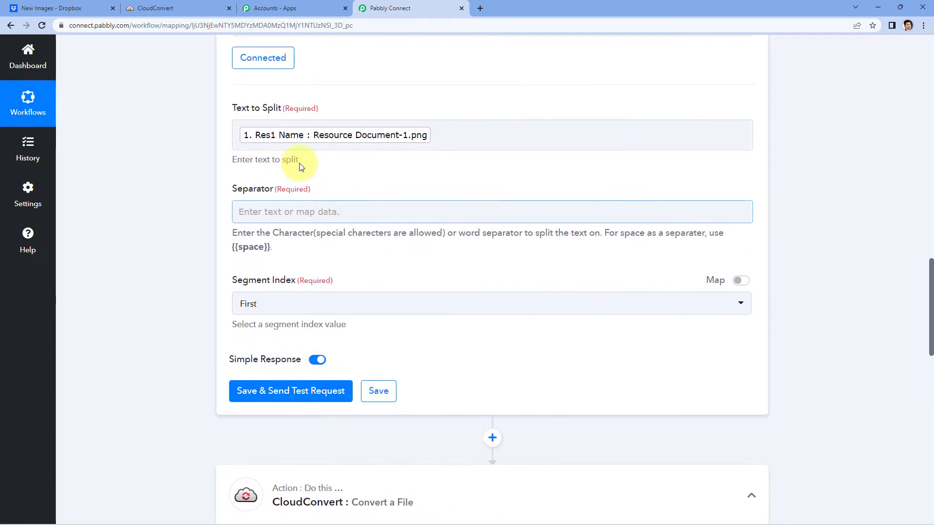
left_click(260, 207)
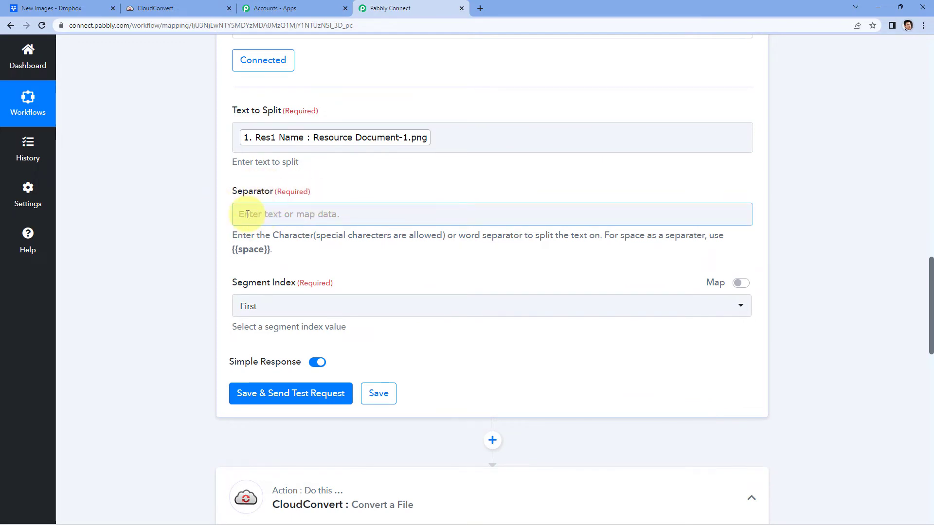
left_click(274, 206)
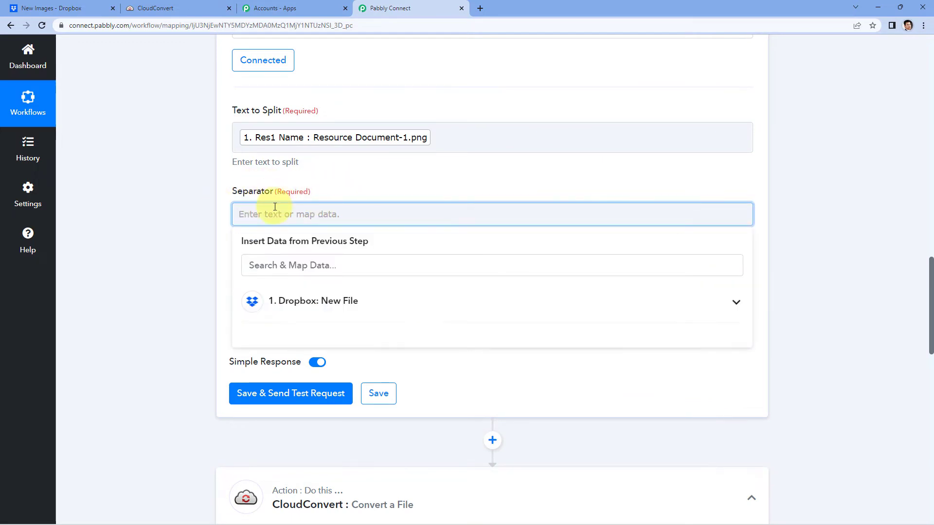
left_click(412, 141)
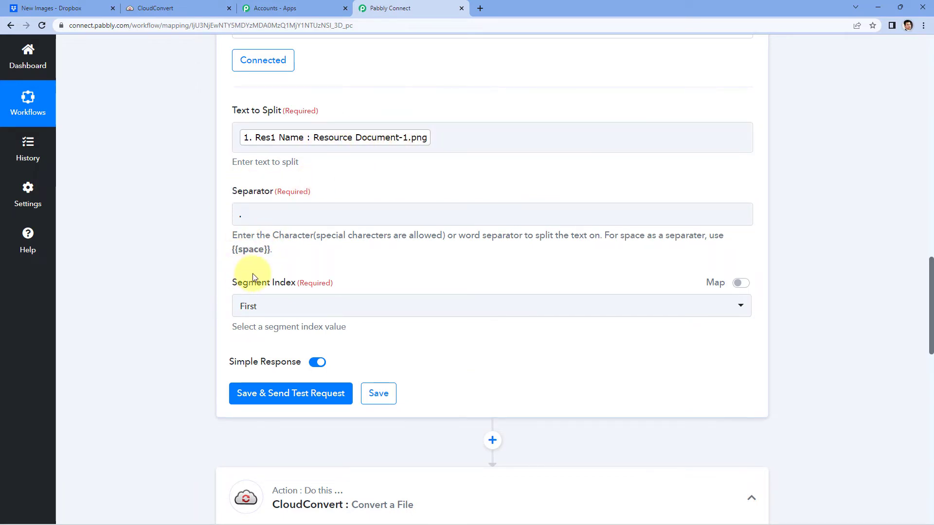
Set the Segment Index to All, then save the Split Text step and send a test request.
left_click(267, 310)
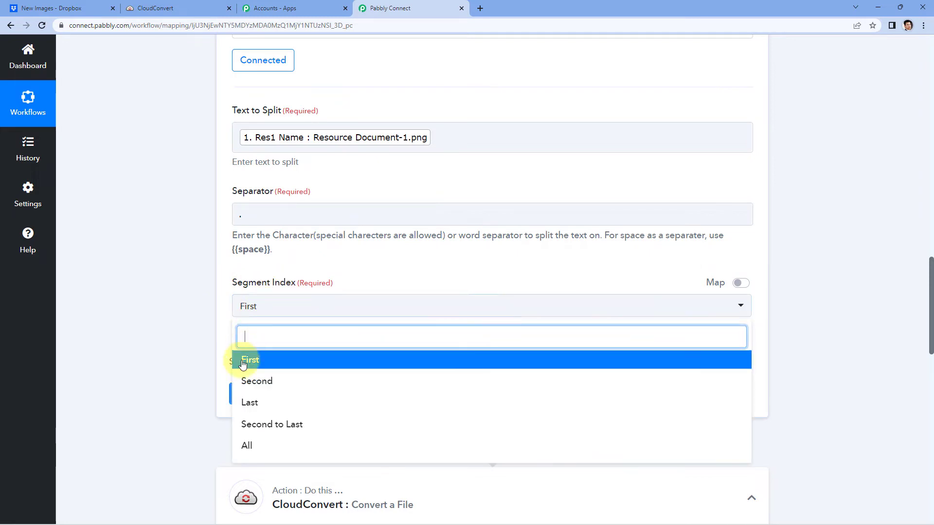
left_click(256, 442)
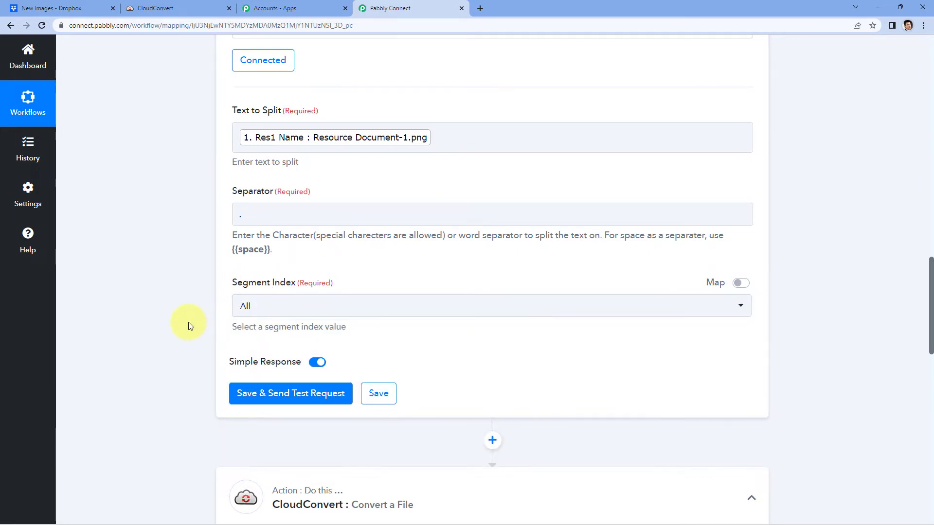
scroll(287, 374, "down", 1)
left_click(291, 344)
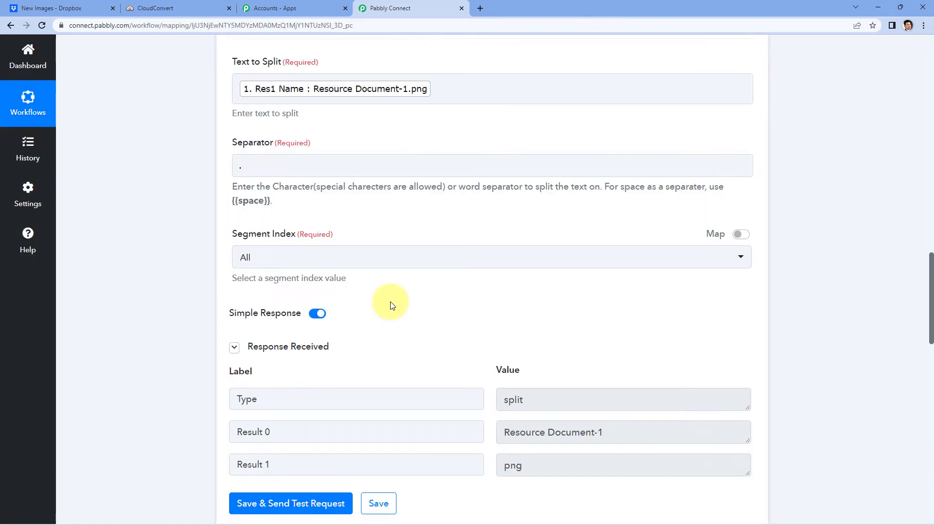
Examine the Result 0 and Result 1 values in the Split Text response, comparing them with the Text to Split and Separator fields.
scroll(390, 302, "down", 2)
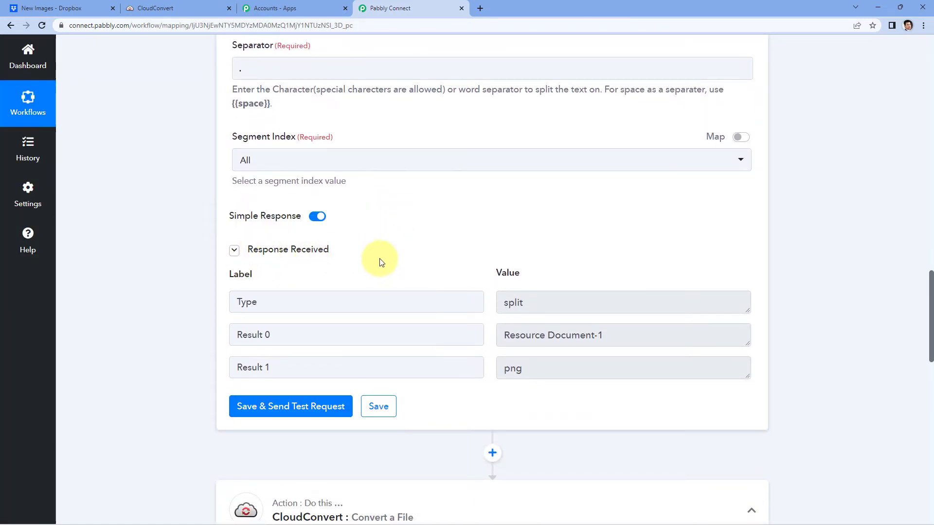
scroll(446, 229, "up", 5)
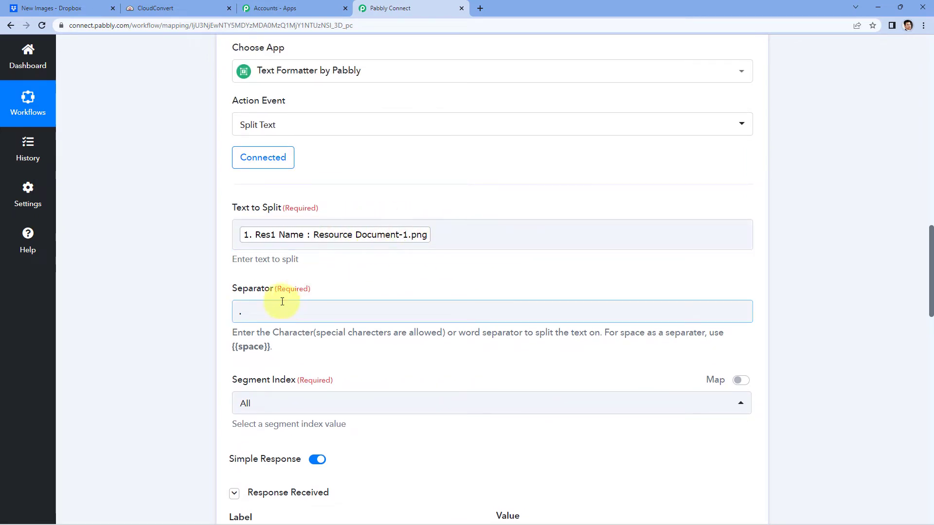
scroll(577, 410, "down", 3)
left_click_drag(614, 433, 469, 421)
left_click(454, 298)
scroll(454, 298, "up", 2)
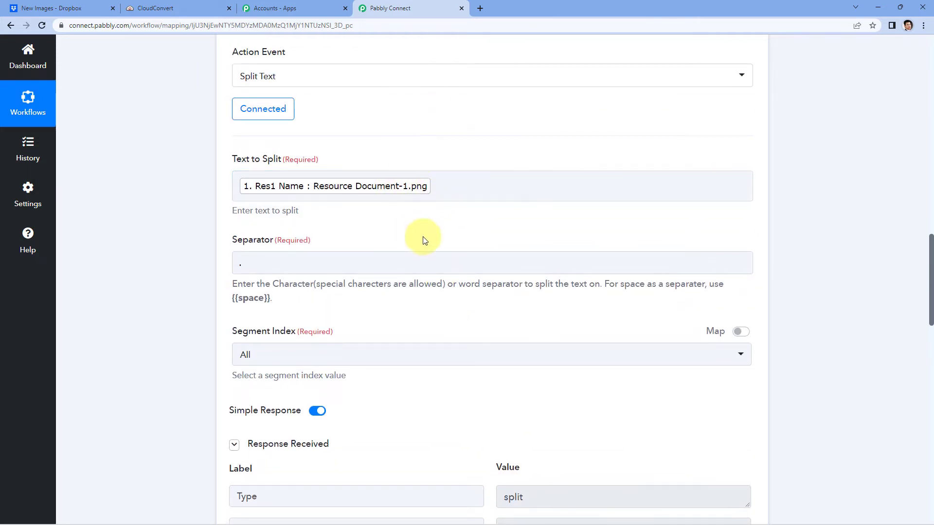
scroll(425, 238, "down", 5)
left_click_drag(527, 316, 495, 319)
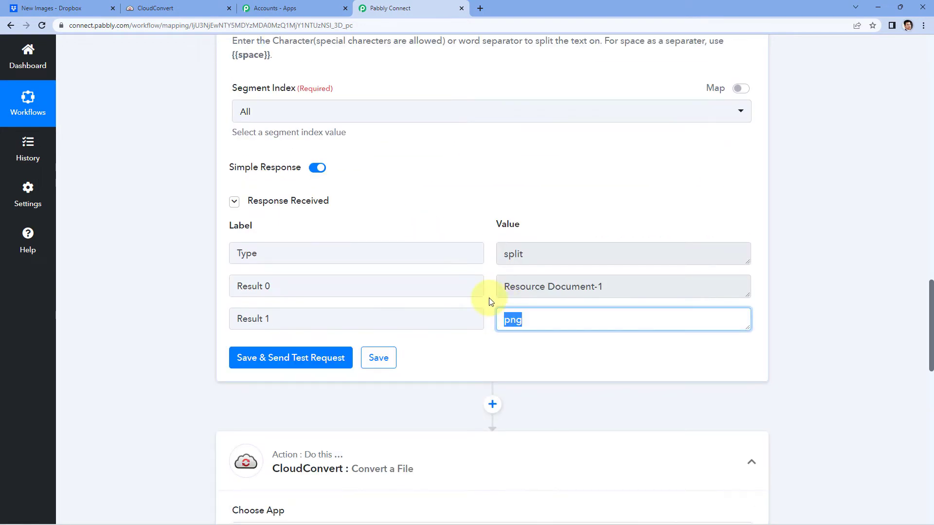
scroll(487, 296, "down", 1)
left_click_drag(526, 271, 504, 273)
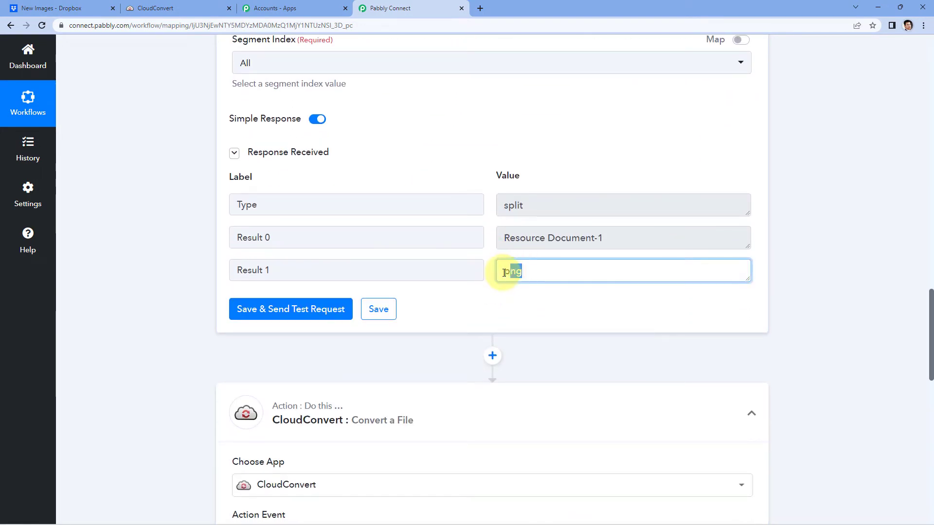
scroll(499, 269, "down", 2)
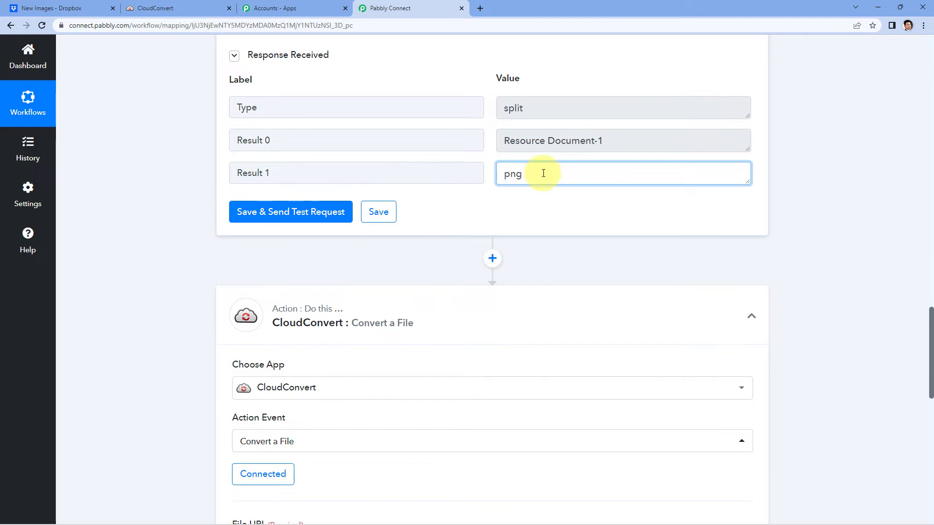
left_click_drag(543, 173, 489, 173)
left_click(488, 173)
scroll(490, 176, "down", 4)
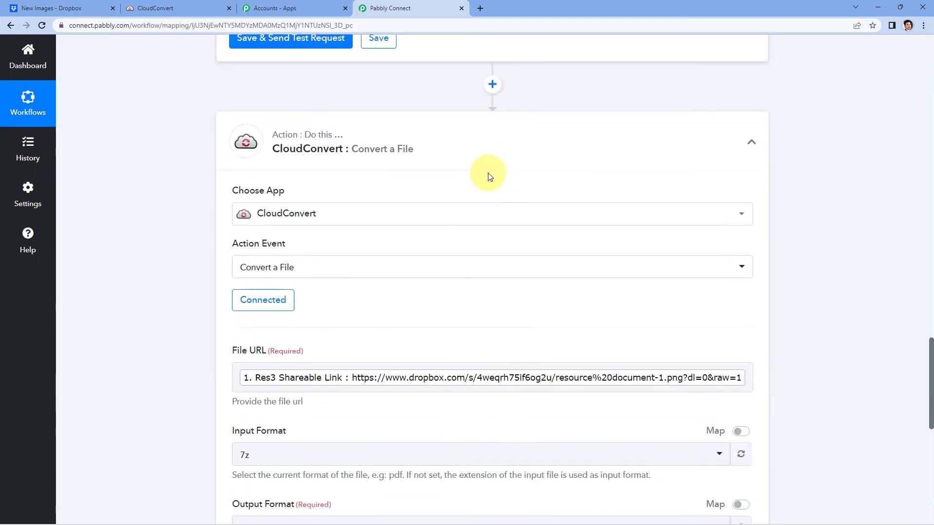
scroll(490, 176, "down", 4)
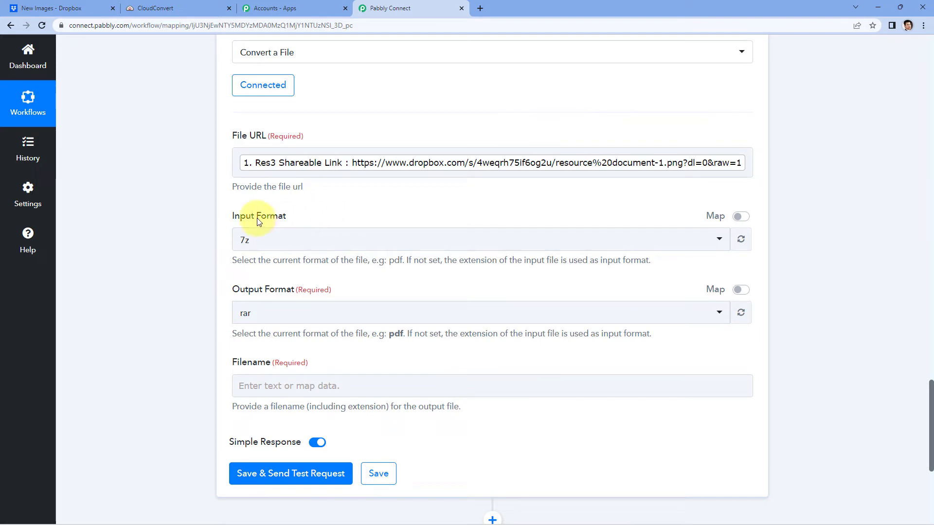
left_click(738, 218)
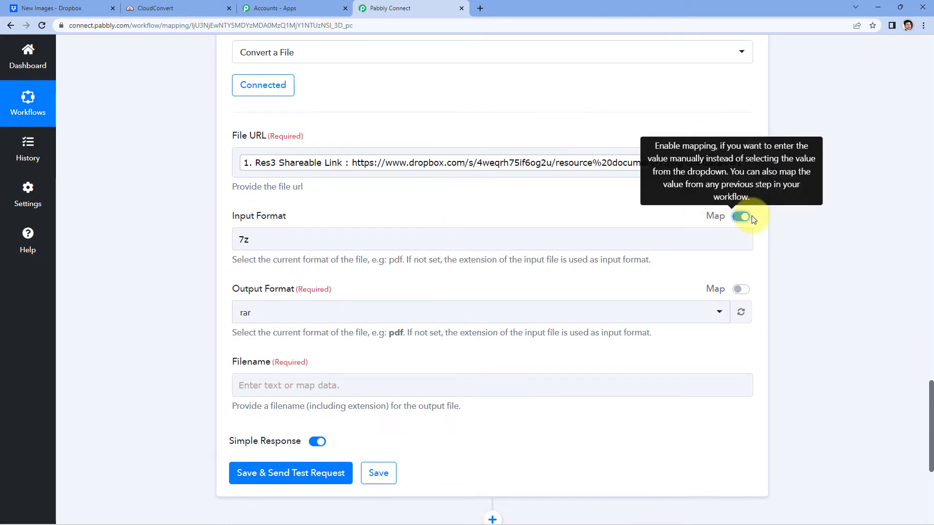
left_click(323, 238)
key("BackSpace")
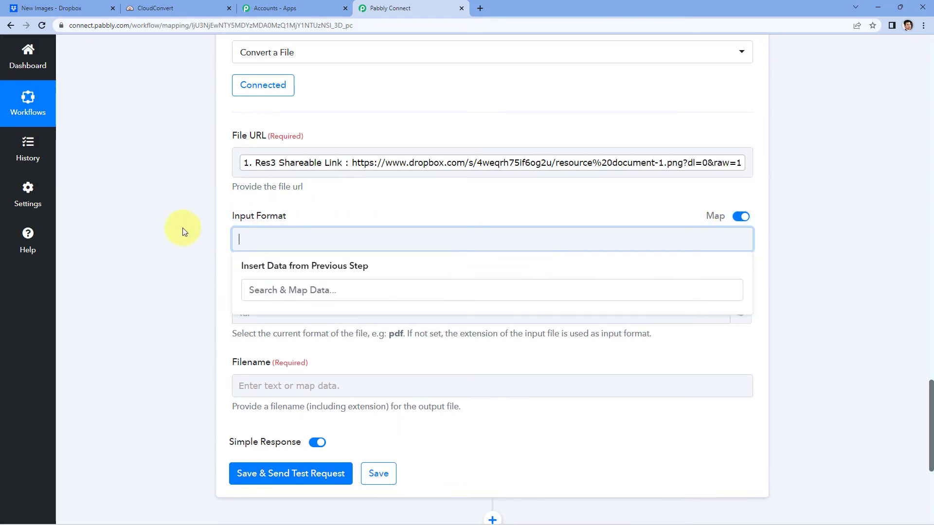
left_click(182, 228)
scroll(170, 264, "up", 7)
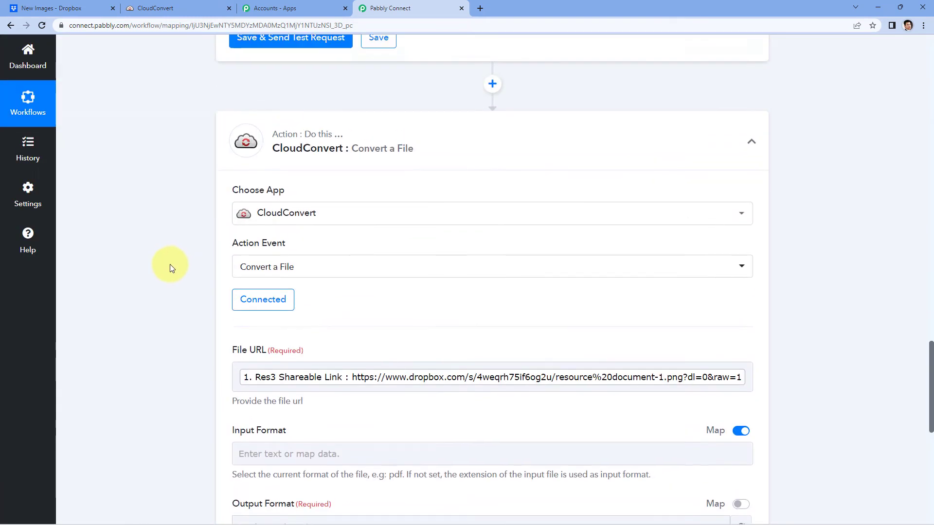
left_click(405, 169)
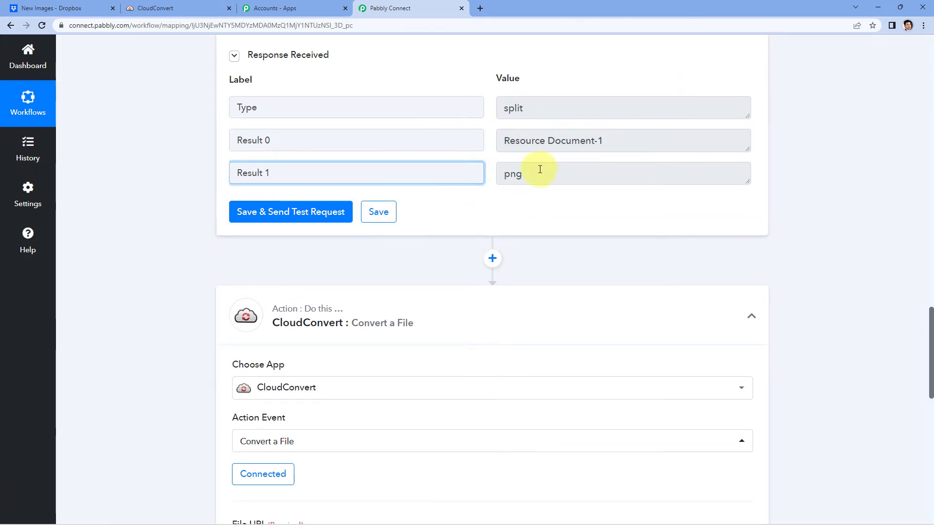
left_click_drag(543, 172, 488, 181)
left_click(488, 180)
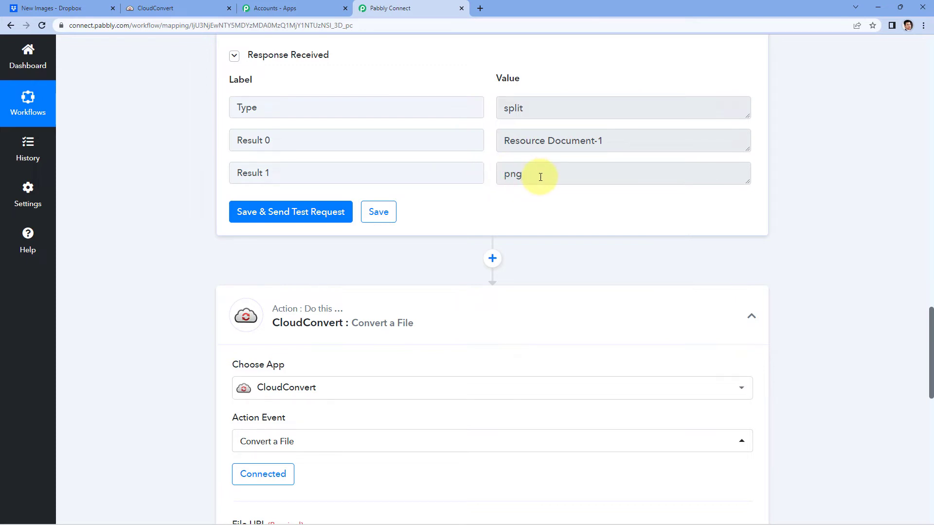
scroll(540, 177, "down", 7)
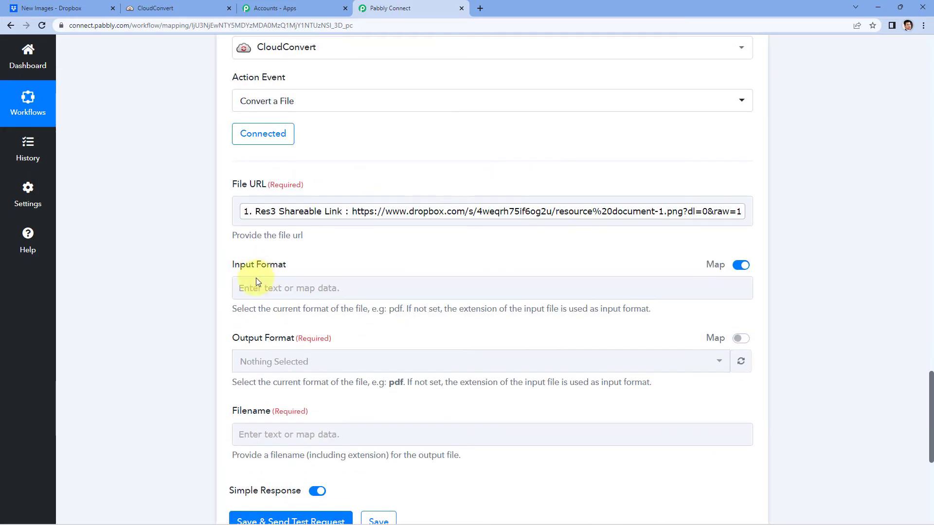
scroll(323, 223, "up", 4)
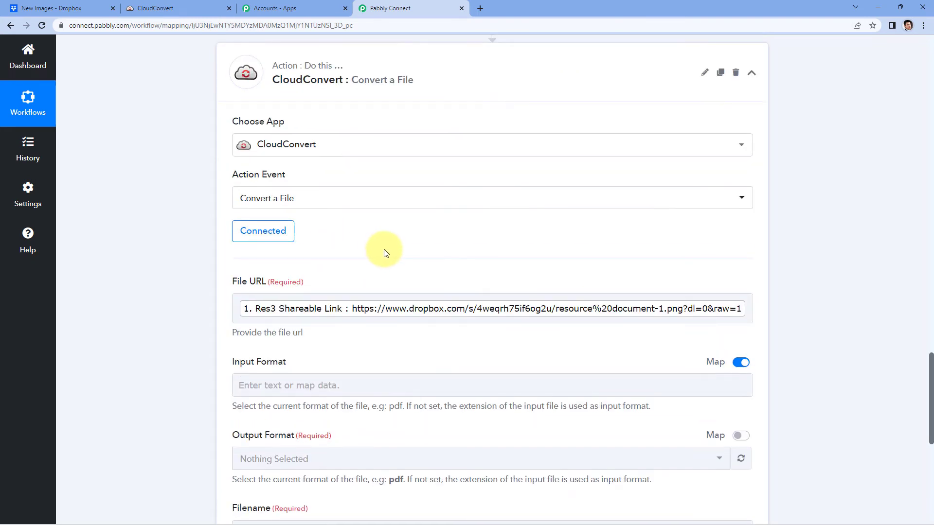
scroll(511, 200, "up", 2)
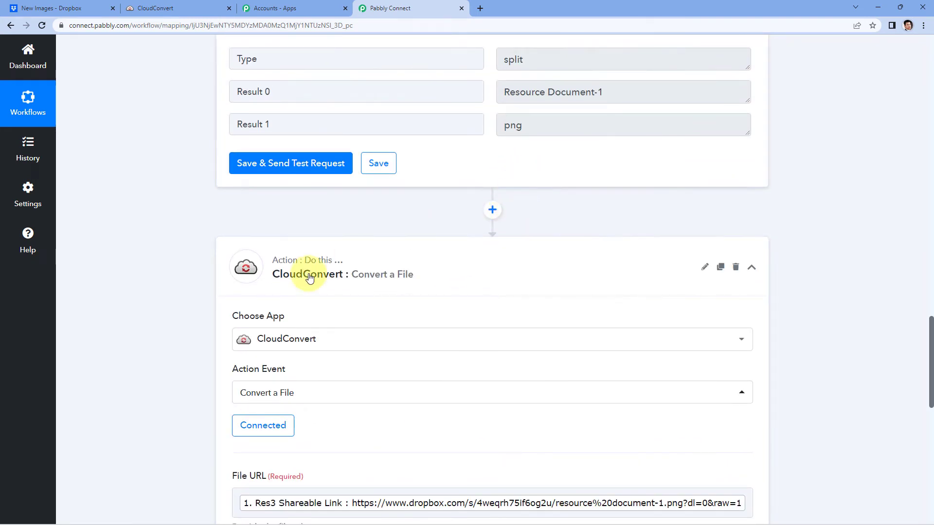
Reload the CloudConvert step's fields by saving its existing connection CloudConvert #4 again.
scroll(359, 273, "down", 3)
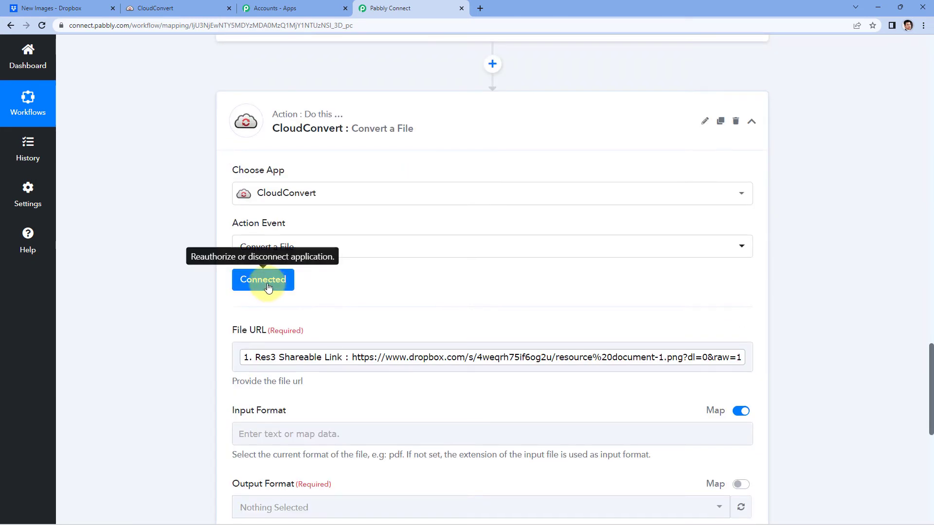
left_click(267, 286)
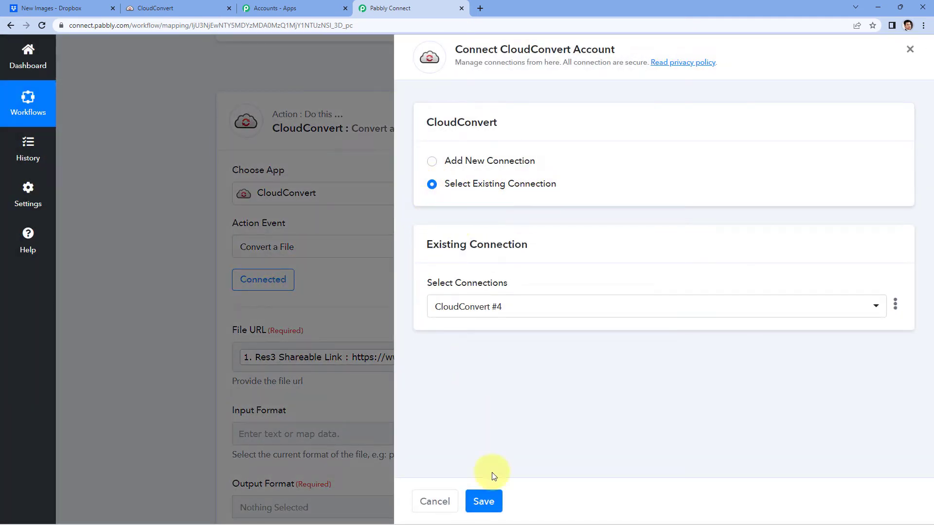
left_click(483, 499)
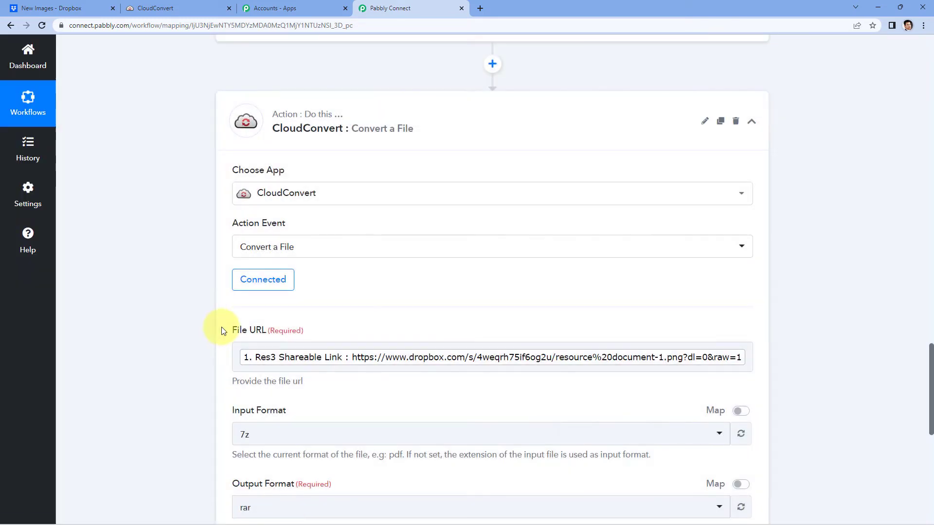
Enable mapping for the CloudConvert Input Format and replace its value with Result 1 from the Split Text step.
scroll(431, 313, "up", 6)
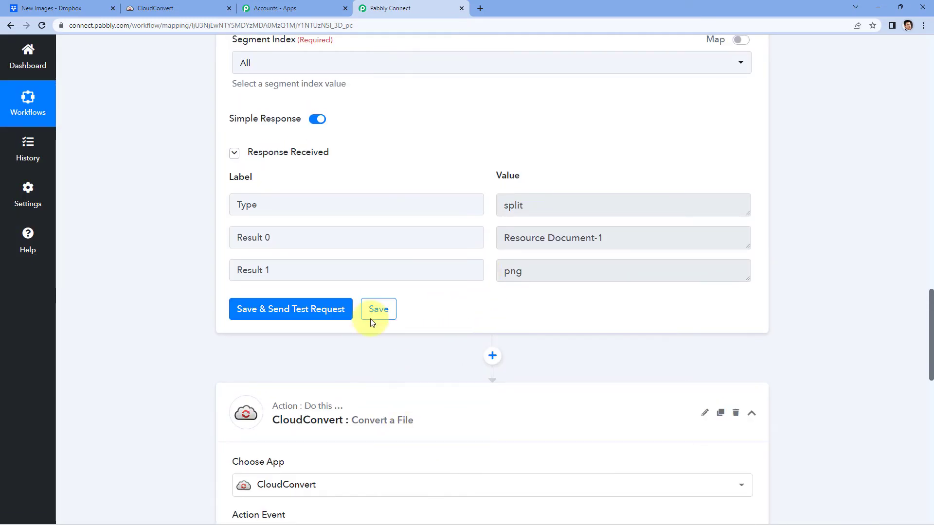
scroll(191, 300, "down", 9)
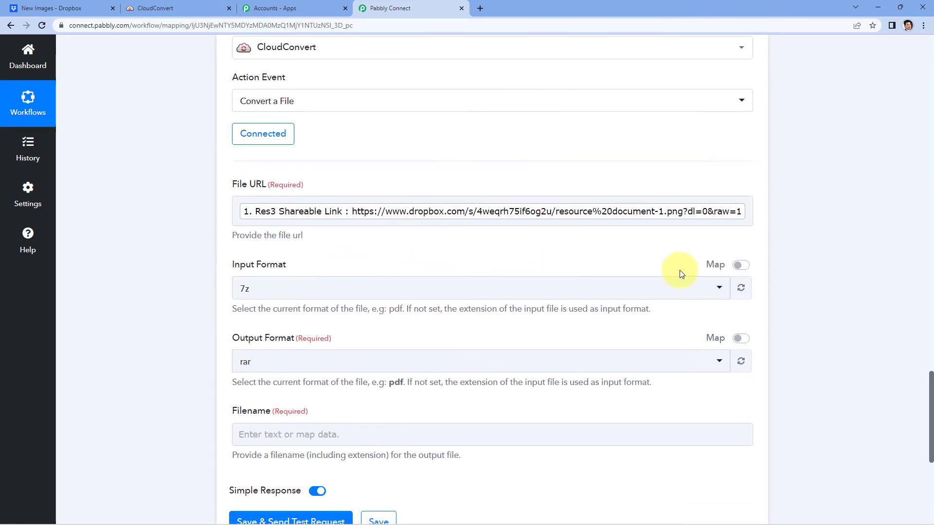
left_click(735, 265)
double_click(243, 288)
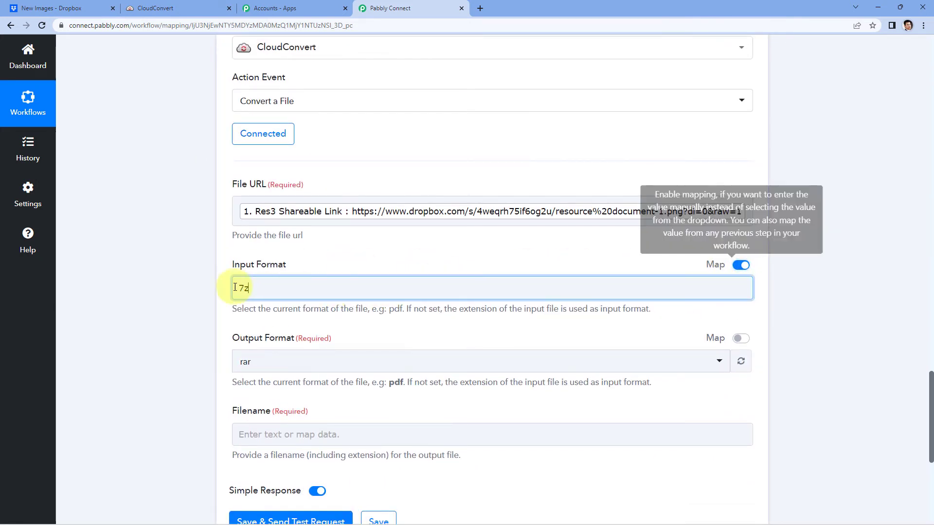
key("BackSpace")
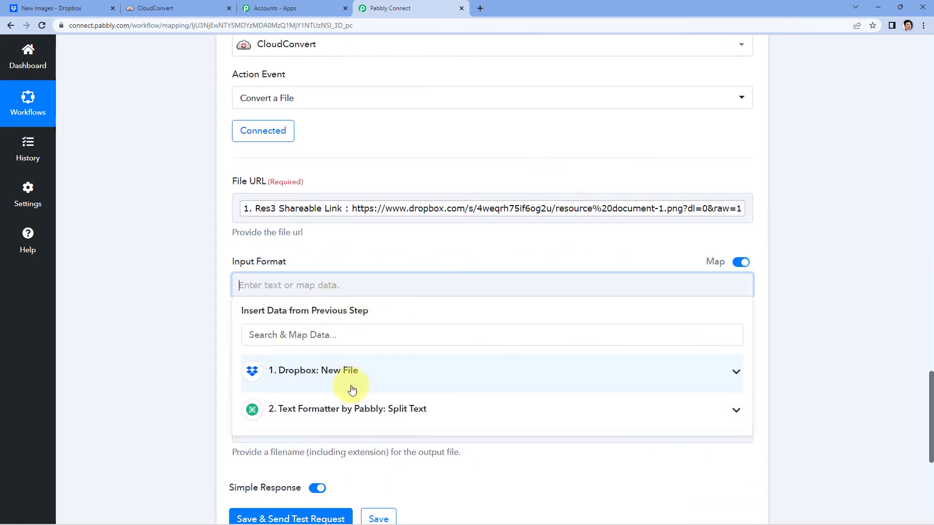
scroll(316, 360, "down", 2)
left_click(351, 321)
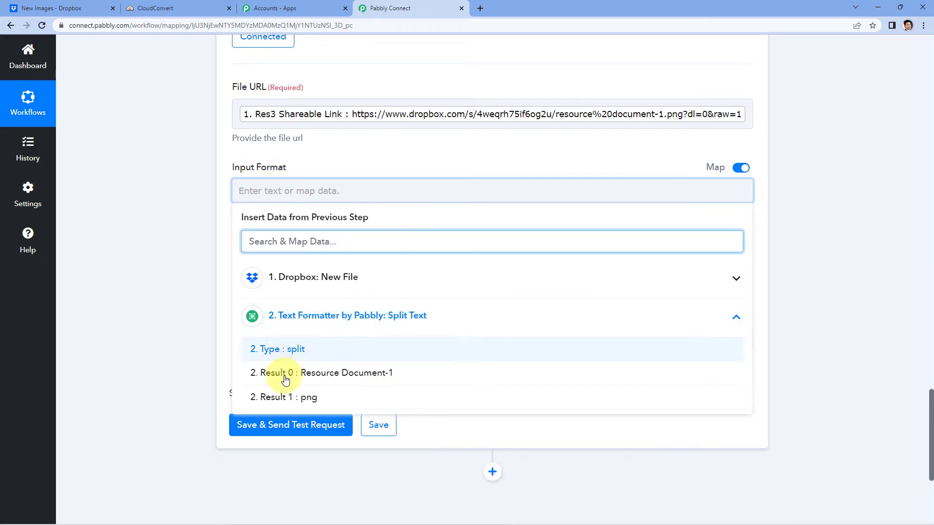
left_click(329, 398)
left_click(209, 261)
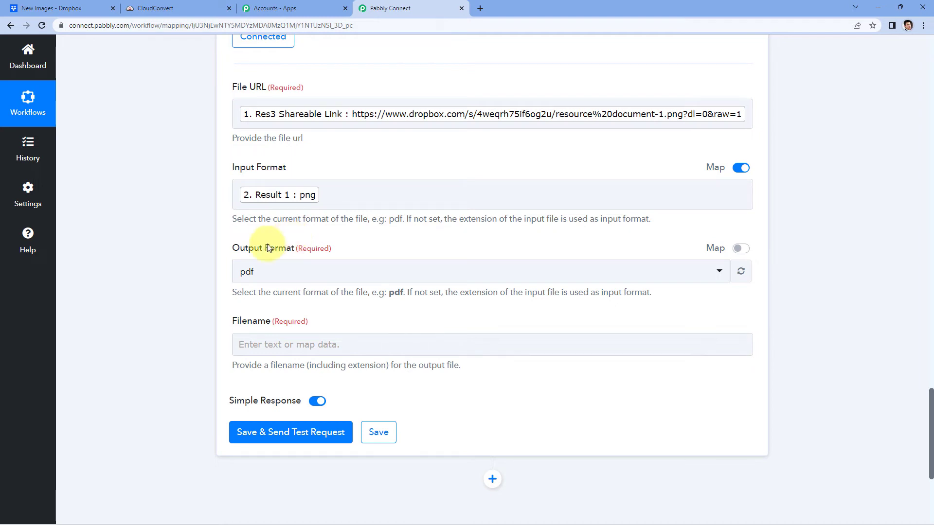
Review the available output formats for the CloudConvert step and select pdf as the Output Format.
scroll(271, 212, "down", 1)
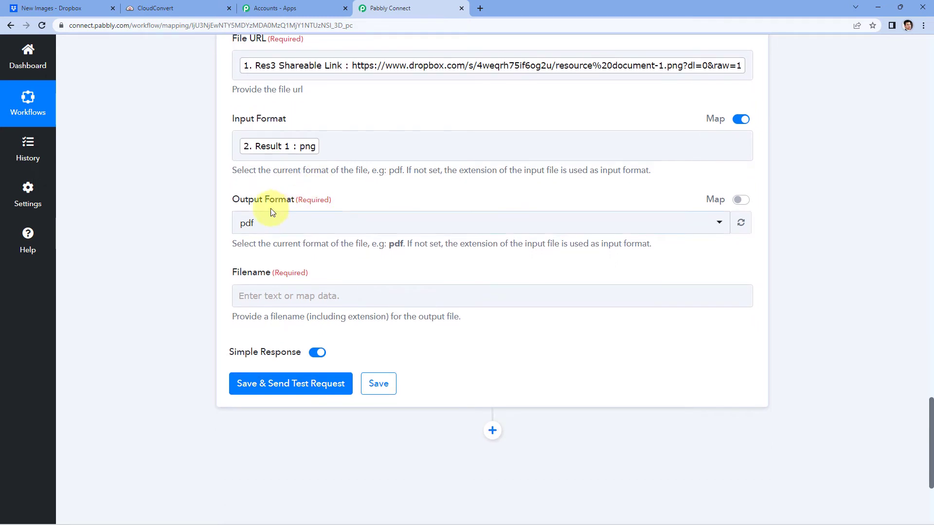
left_click(367, 224)
scroll(290, 220, "down", 4)
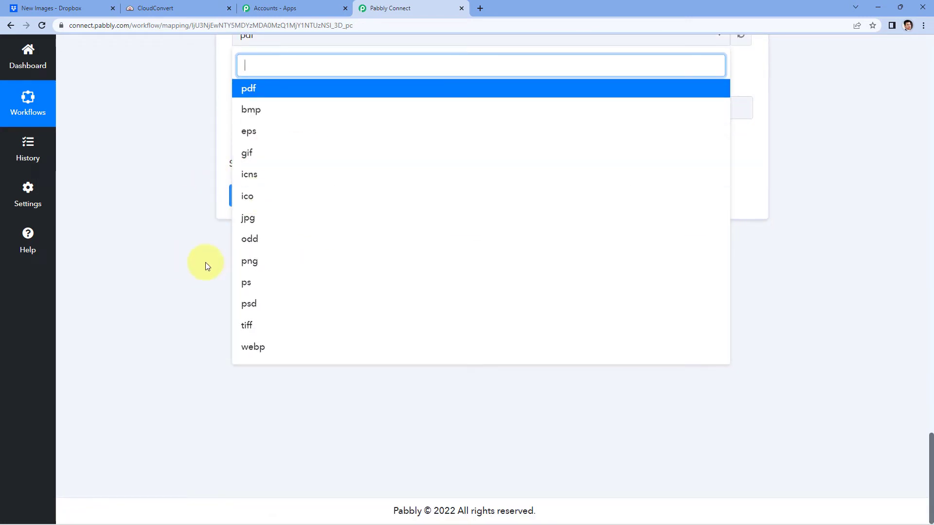
scroll(204, 277, "up", 2)
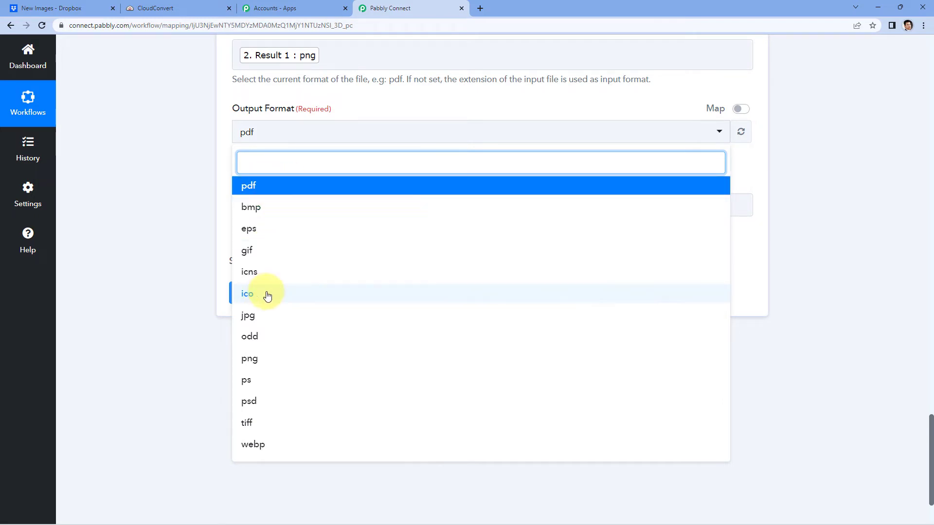
left_click(267, 187)
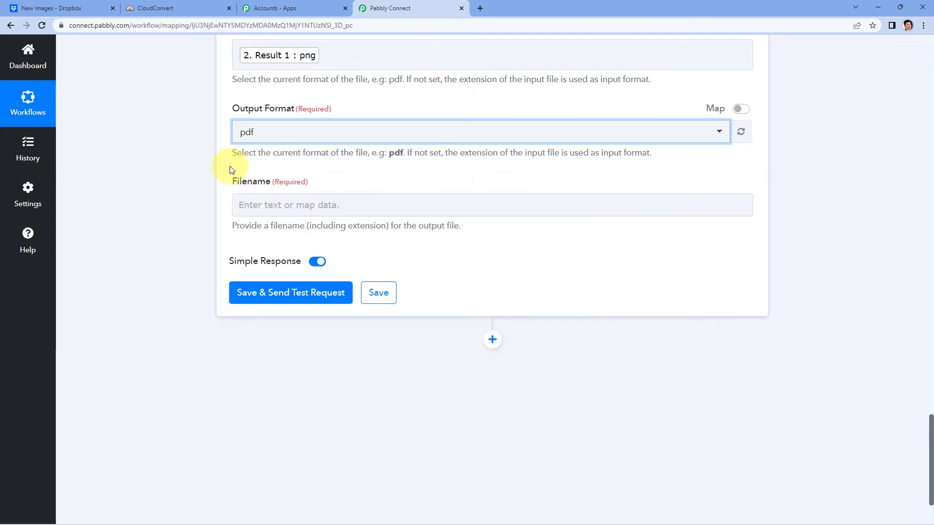
scroll(225, 176, "up", 1)
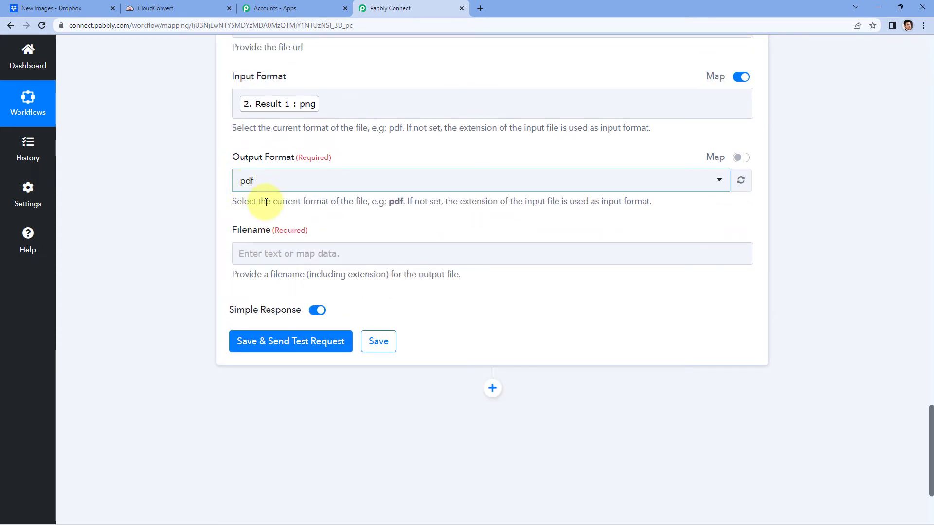
scroll(270, 224, "up", 1)
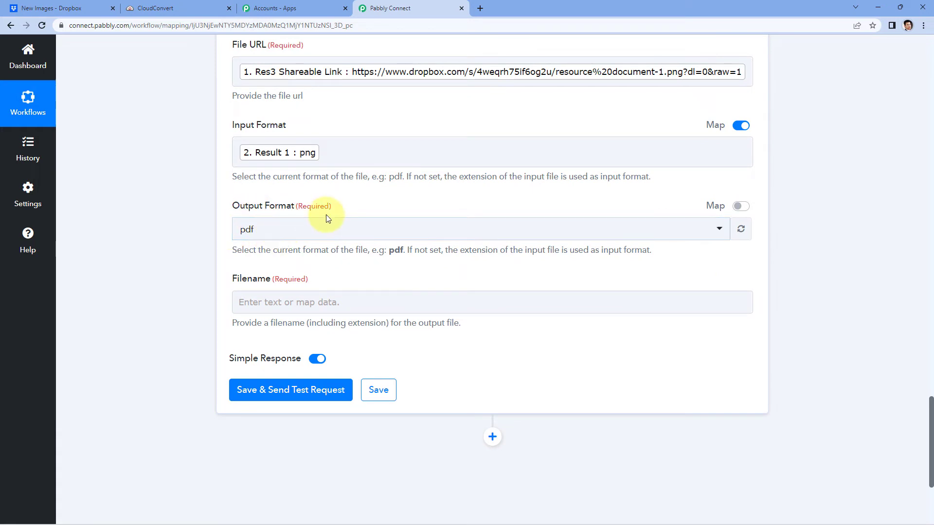
Check the Result 0 value in the Split Text response and map Result 0 into the CloudConvert step's Filename field.
scroll(248, 233, "down", 1)
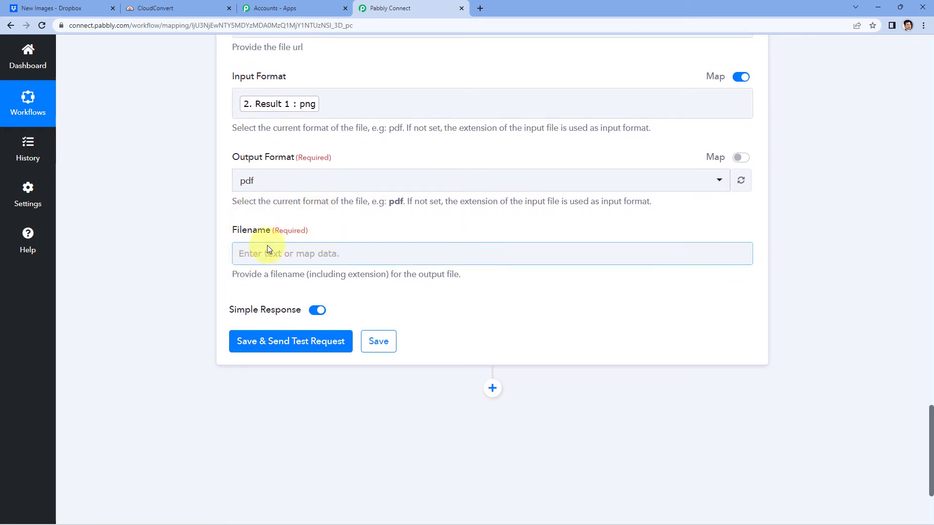
left_click(283, 252)
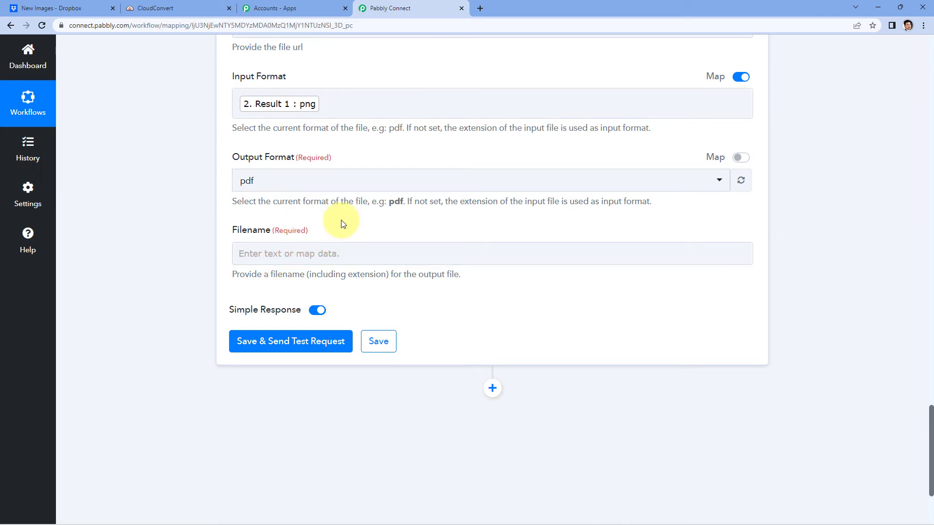
scroll(350, 225, "up", 13)
left_click_drag(614, 242, 501, 237)
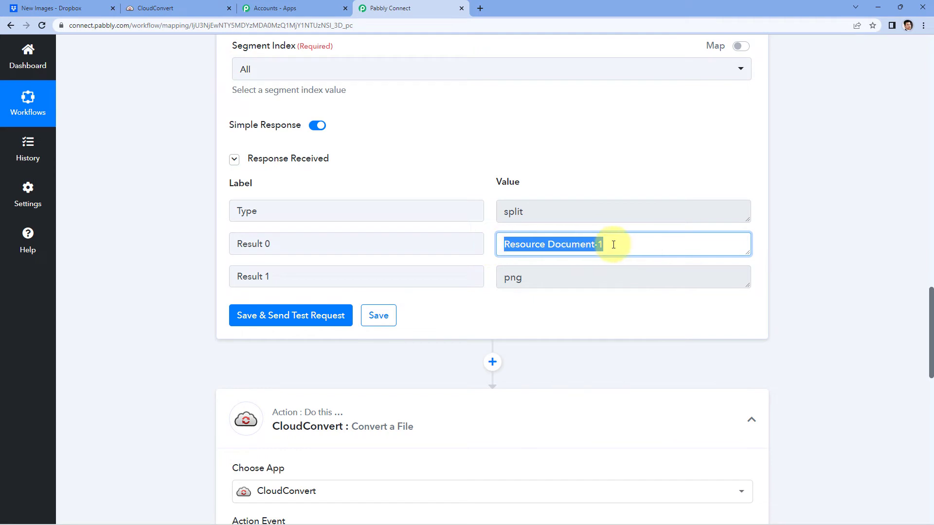
left_click_drag(632, 244, 306, 250)
scroll(218, 263, "down", 8)
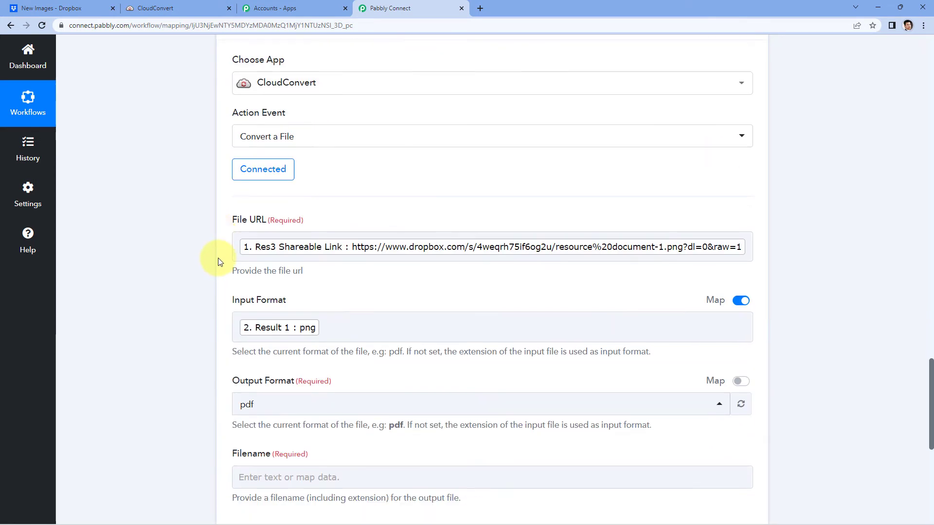
scroll(218, 263, "down", 6)
left_click(262, 206)
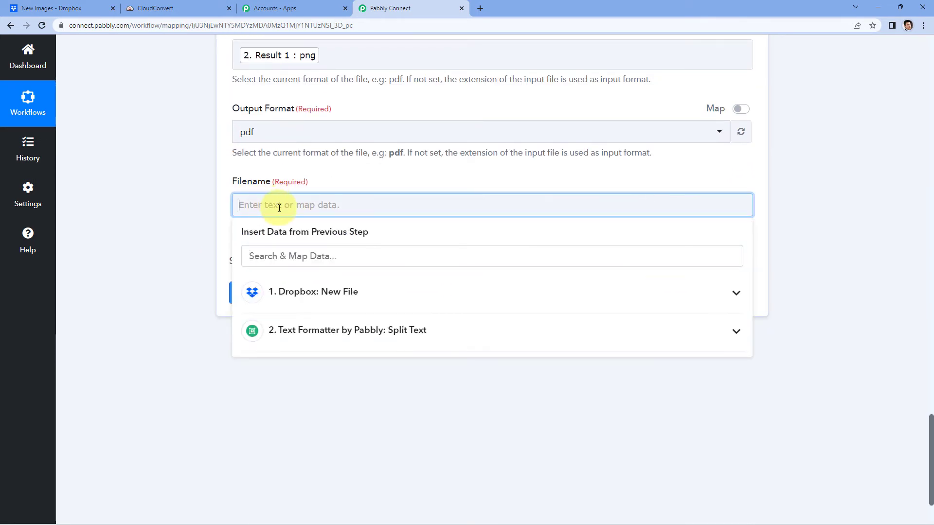
left_click(319, 336)
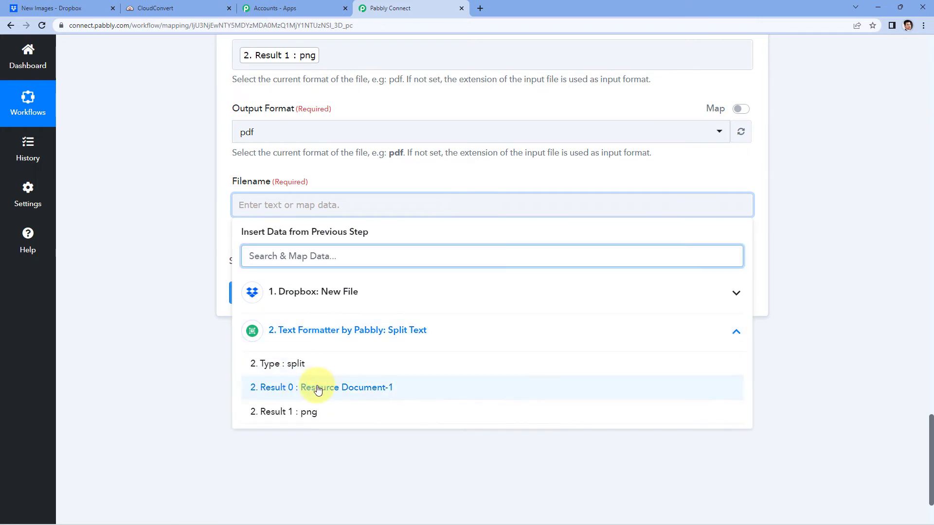
left_click(317, 387)
left_click(219, 225)
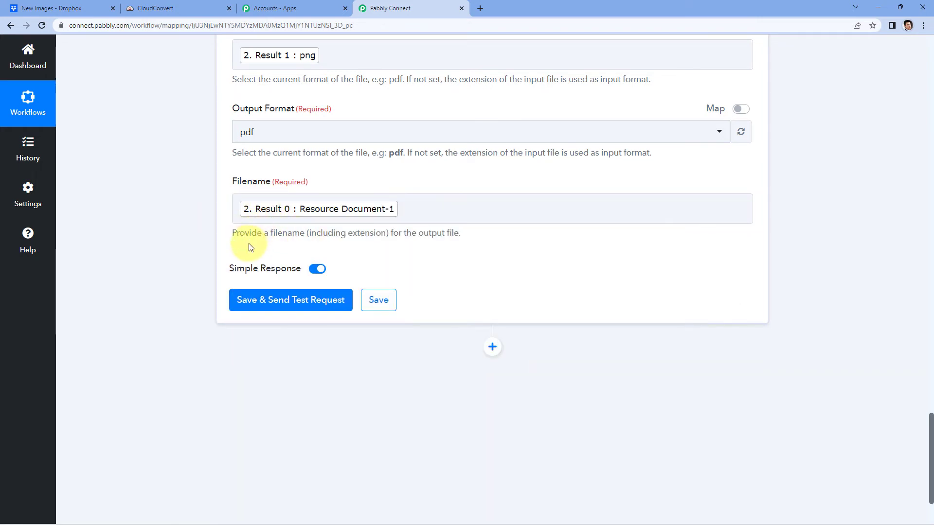
Append the extension .pdf after the mapped Result 0 value in the Filename field, as the field's hint requires.
left_click_drag(386, 233, 309, 233)
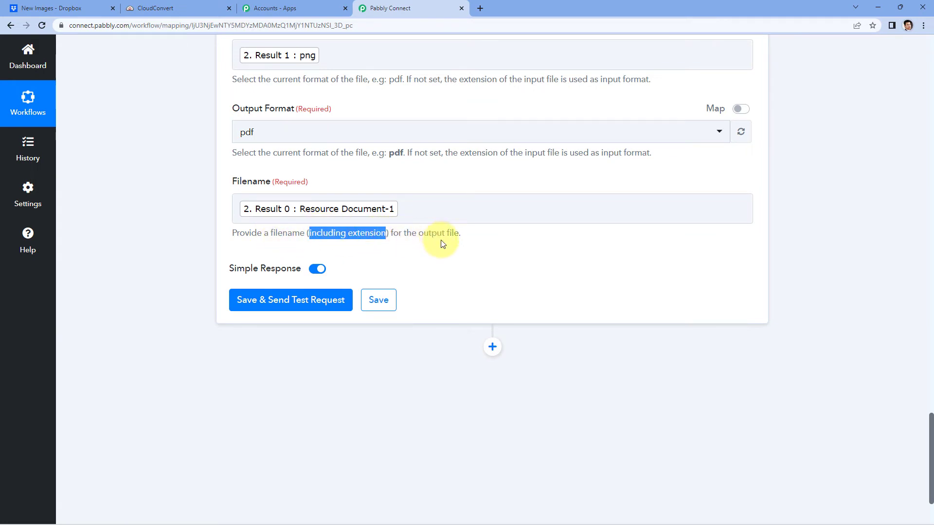
left_click(422, 228)
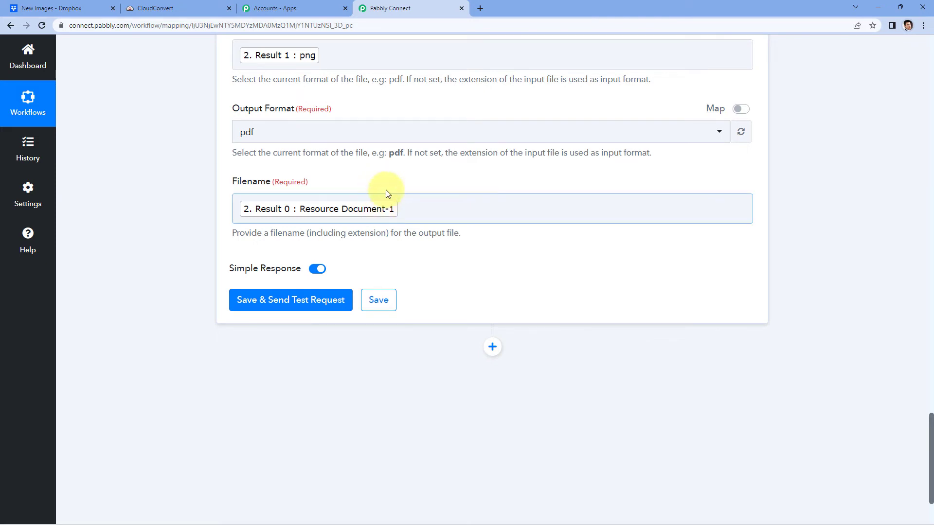
scroll(423, 181, "up", 1)
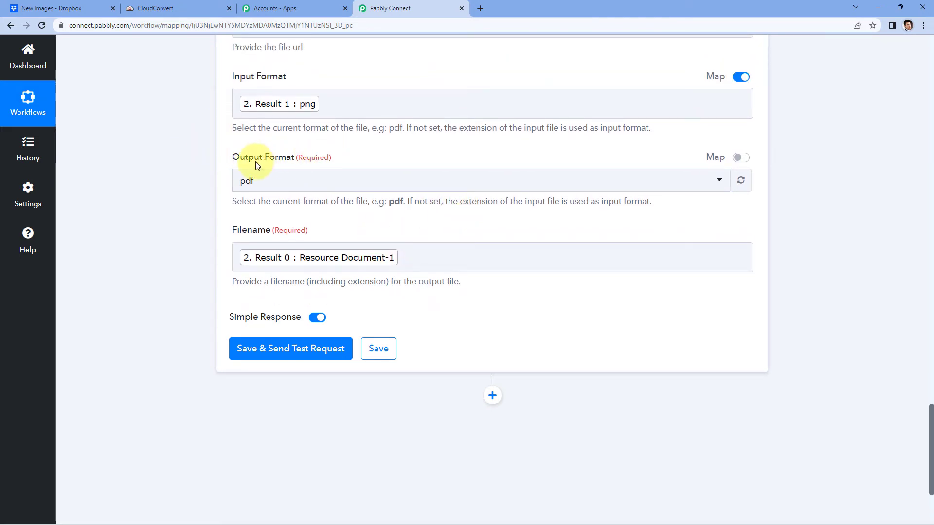
left_click(424, 255)
left_click(424, 256)
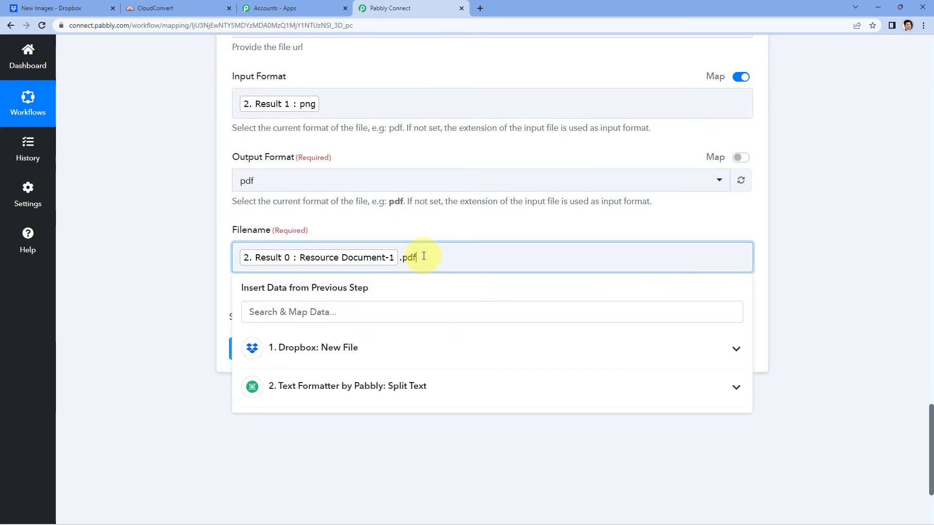
left_click(440, 236)
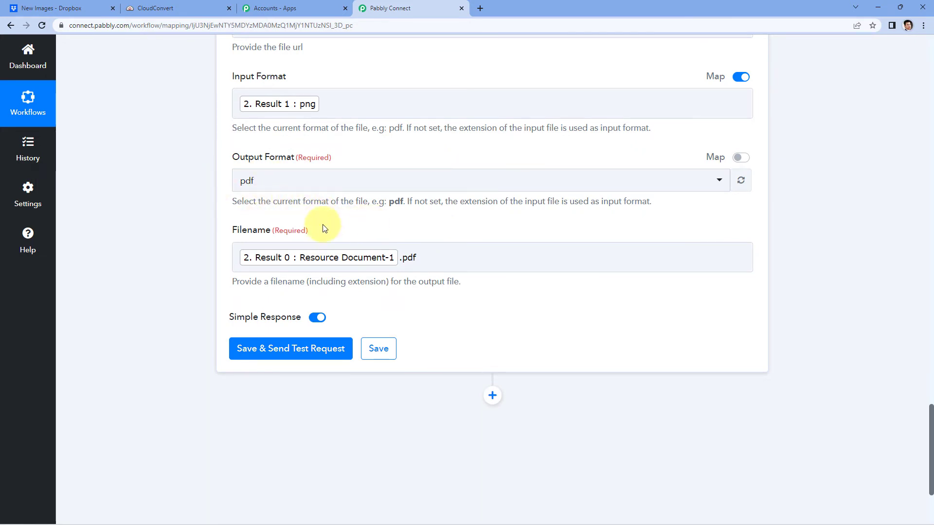
Save the CloudConvert step with a test request and look through the first entries of the received response.
scroll(234, 263, "down", 2)
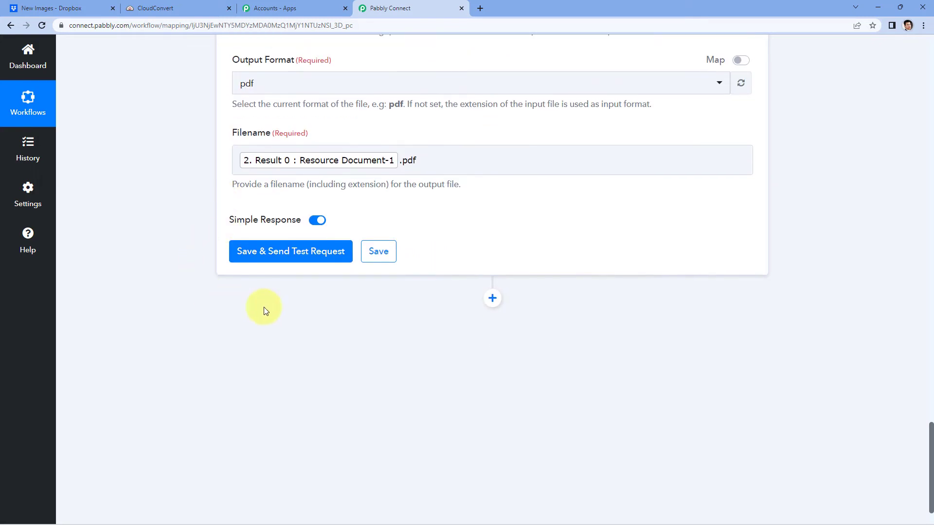
left_click(290, 254)
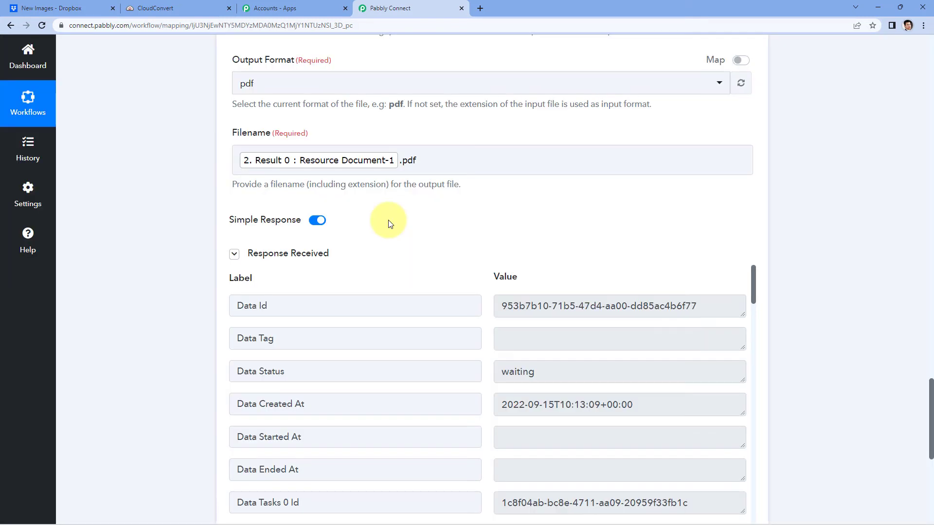
scroll(389, 219, "down", 3)
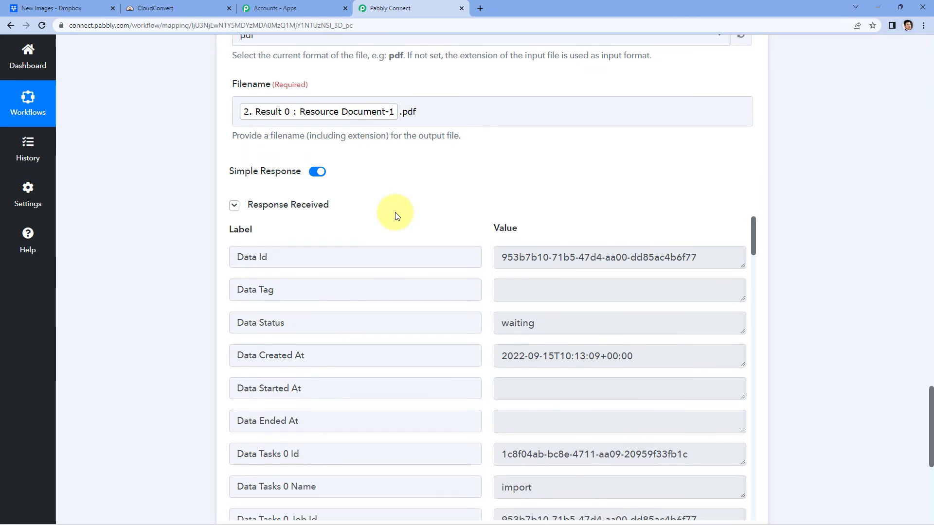
scroll(489, 180, "down", 3)
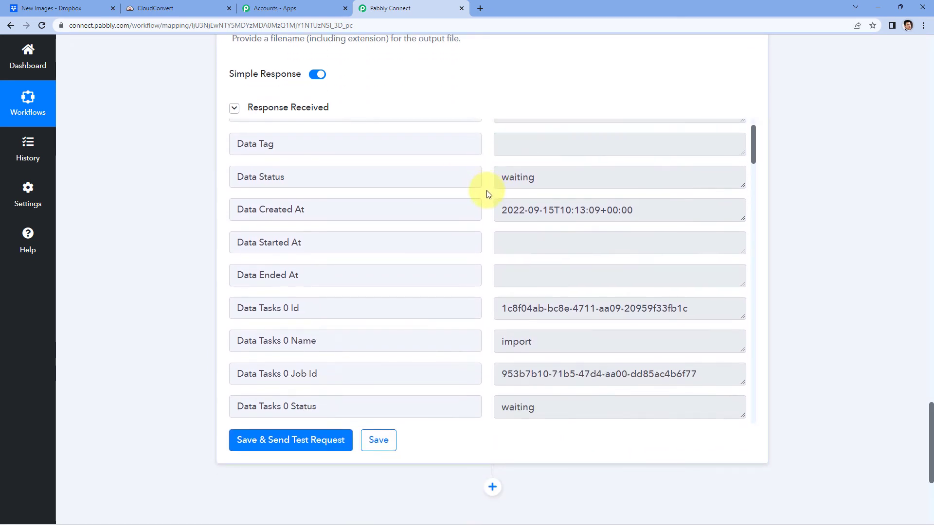
scroll(481, 204, "down", 4)
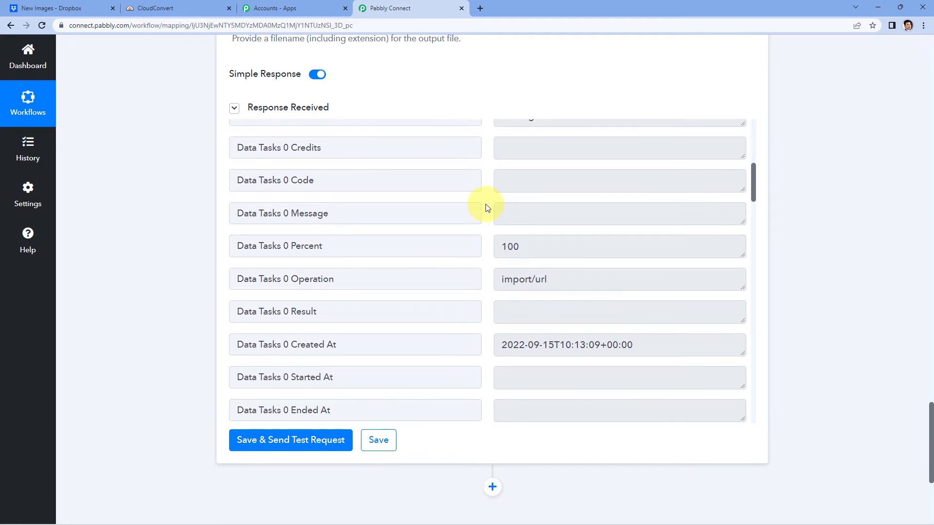
scroll(485, 208, "down", 2)
scroll(277, 239, "up", 2)
scroll(144, 292, "up", 4)
scroll(144, 288, "up", 4)
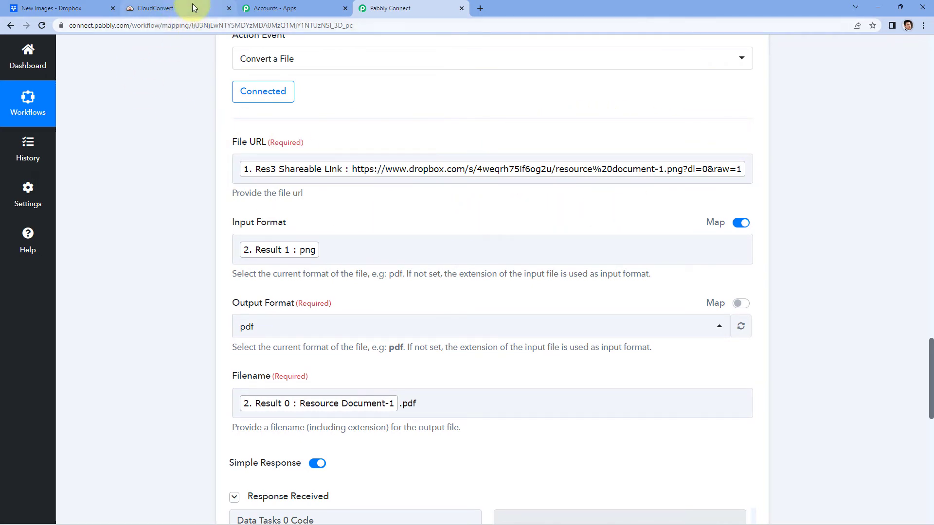
Check the source image in the Dropbox New Images folder, and review the CloudConvert step's mapped fields in the Pabbly Connect workflow.
left_click(90, 6)
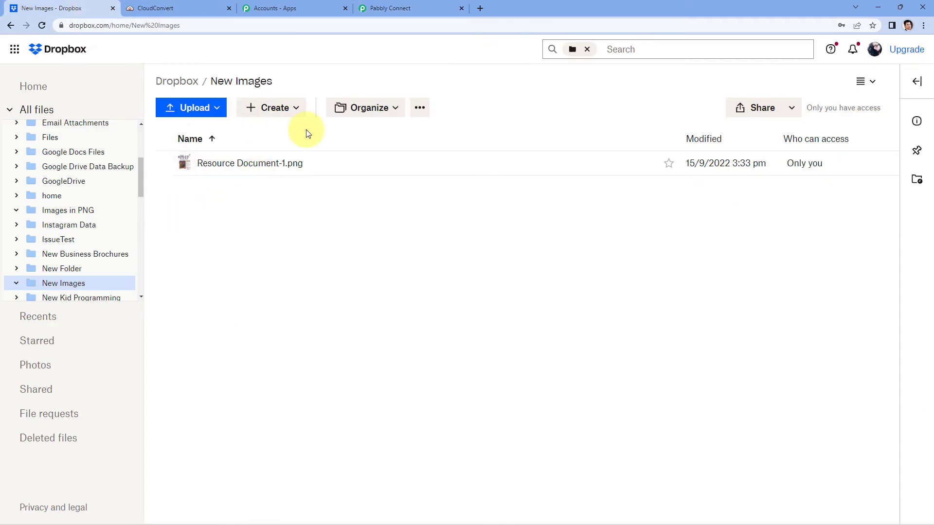
left_click(404, 7)
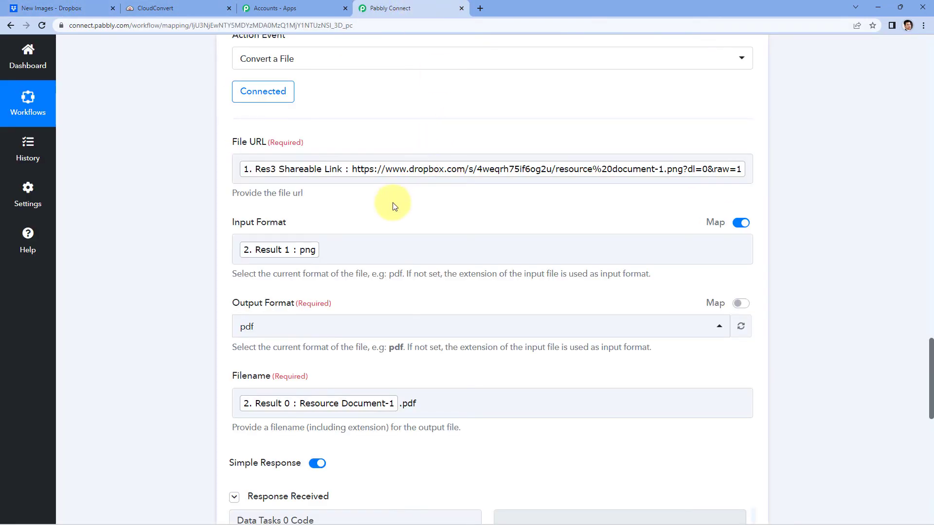
scroll(392, 202, "down", 3)
scroll(375, 229, "up", 2)
scroll(323, 156, "down", 1)
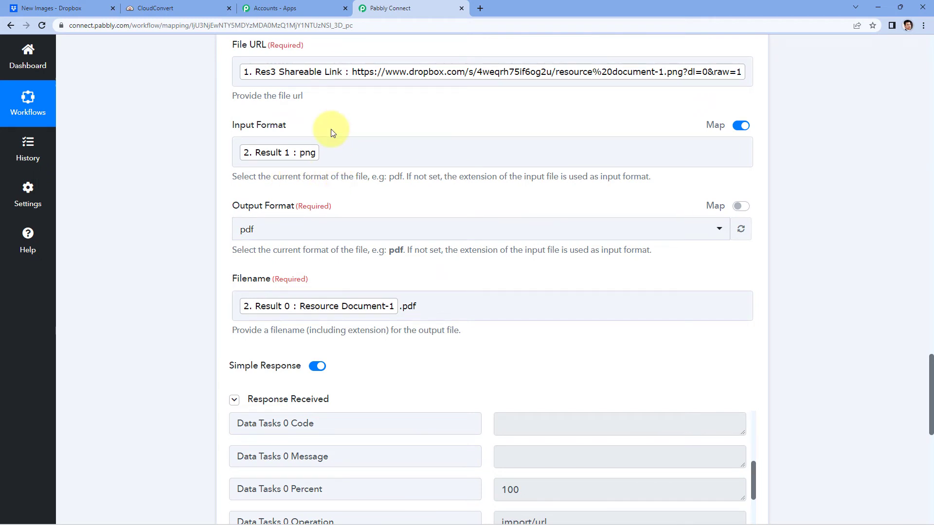
scroll(294, 241, "down", 1)
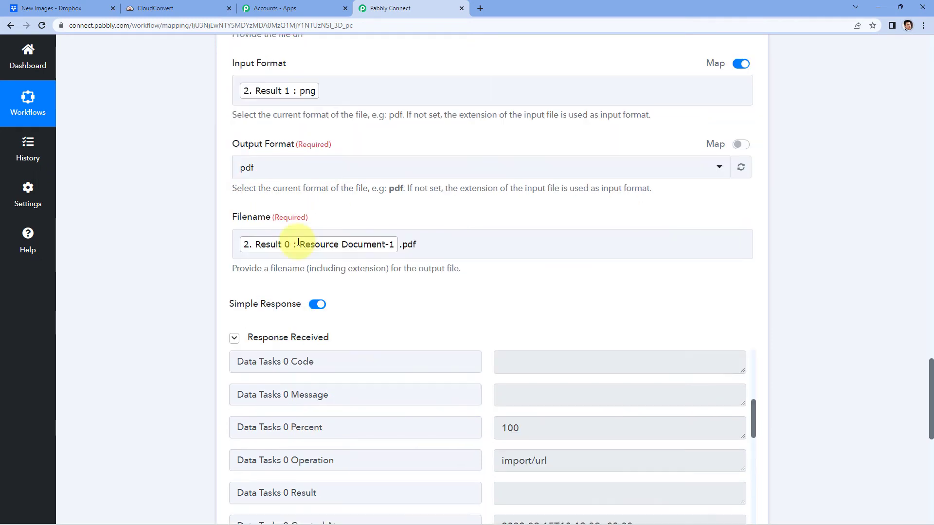
Examine the import, convert and export task entries in the CloudConvert response and recheck the Filename field.
scroll(299, 242, "down", 4)
scroll(477, 185, "down", 3)
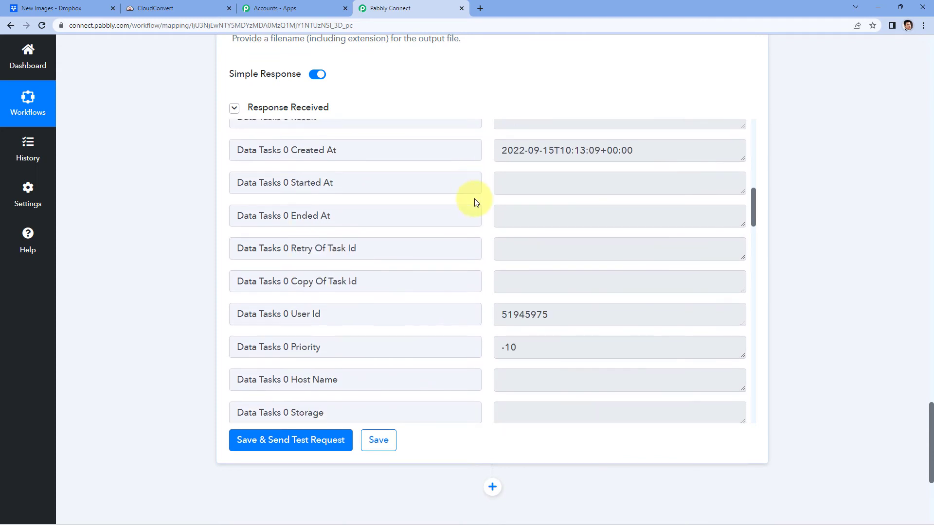
scroll(477, 202, "down", 7)
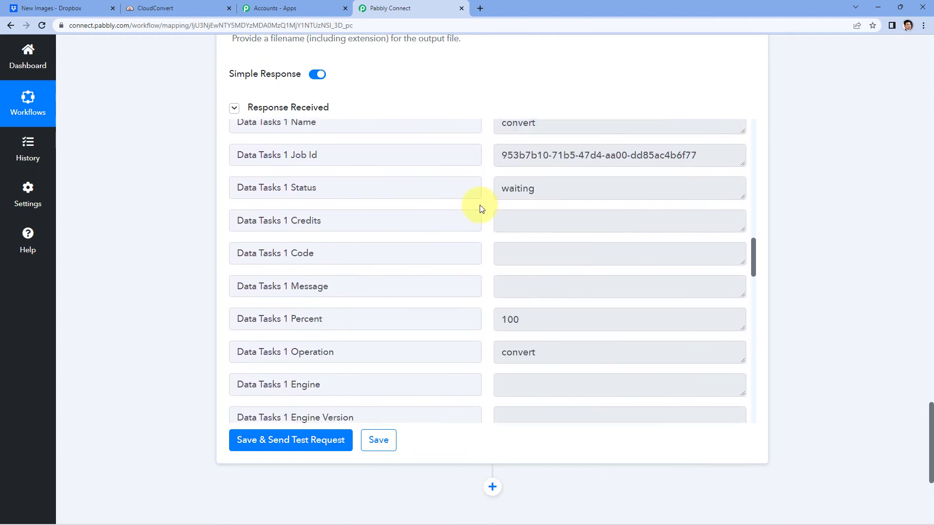
scroll(479, 206, "down", 4)
scroll(500, 235, "down", 8)
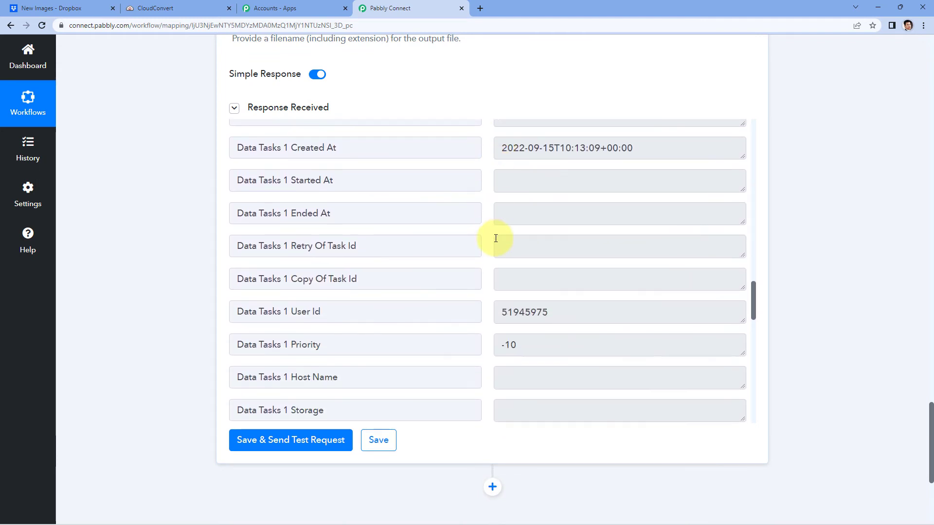
scroll(478, 292, "down", 7)
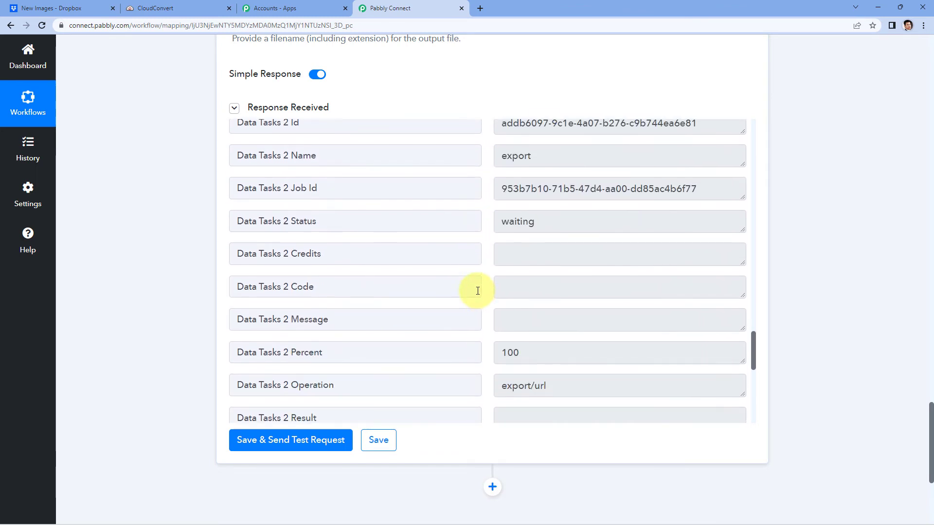
scroll(488, 308, "down", 4)
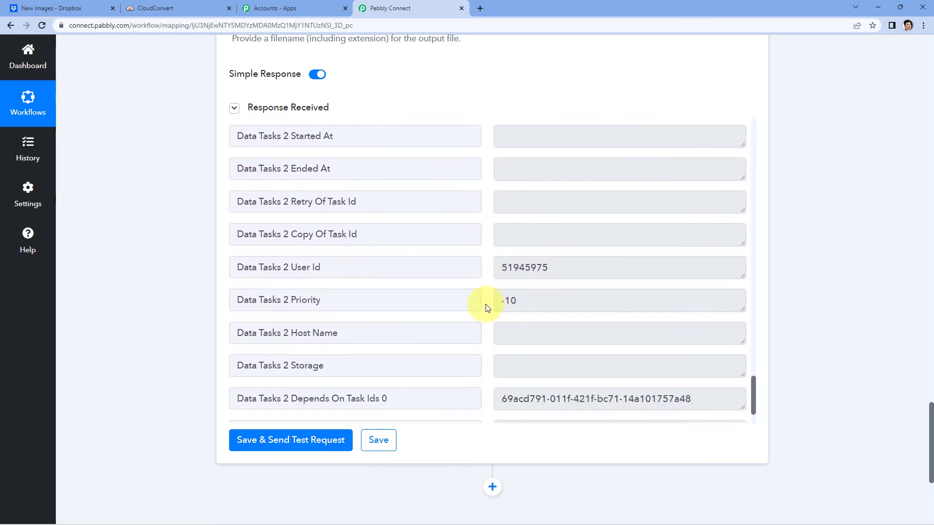
scroll(789, 218, "up", 5)
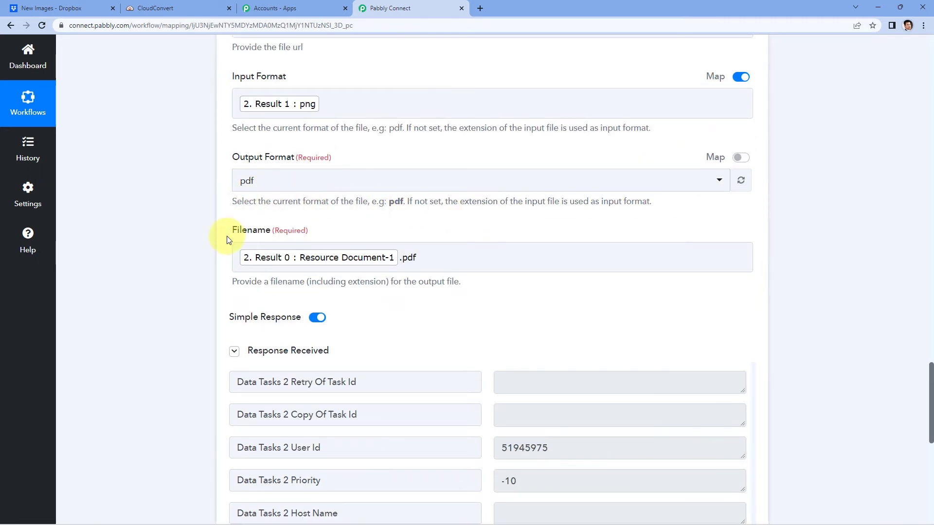
scroll(765, 350, "down", 5)
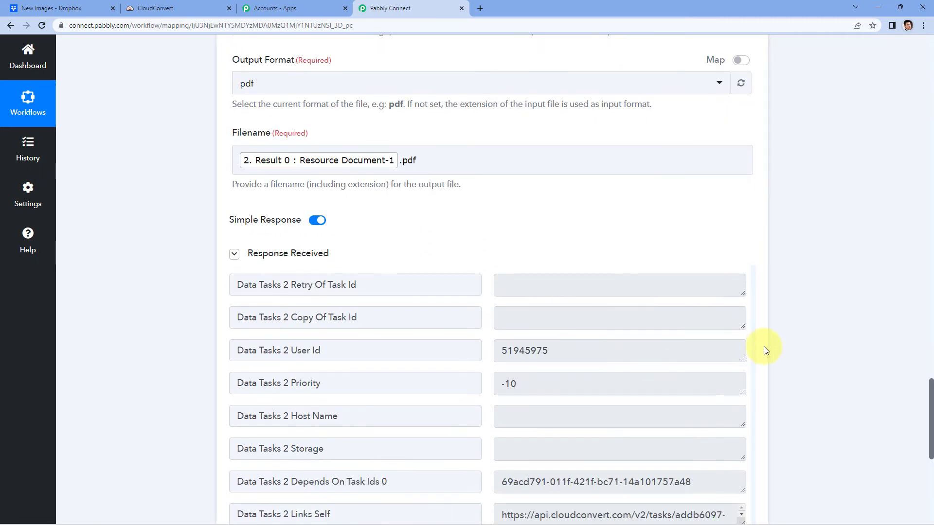
Return to the beginning of the CloudConvert response and locate the Data Tasks 0 Job Id entry, highlighting its label.
scroll(752, 398, "up", 6)
scroll(741, 314, "up", 15)
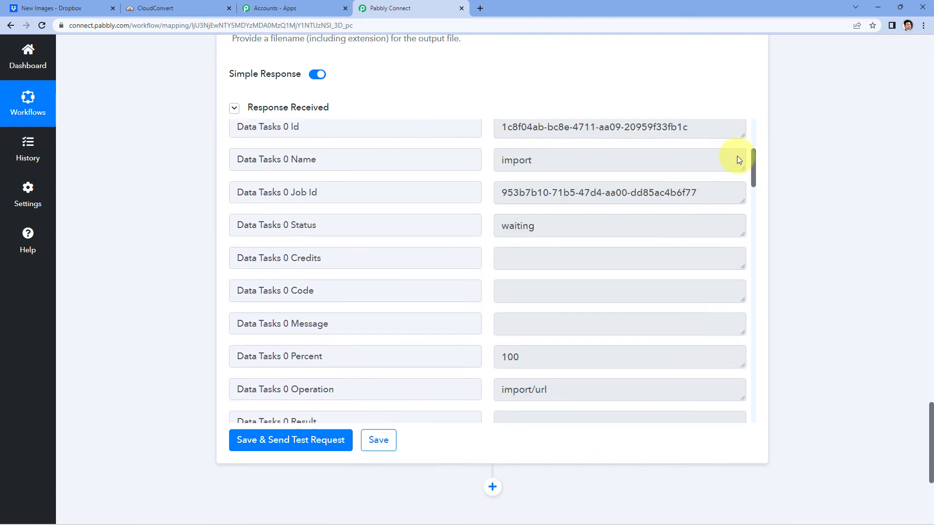
scroll(632, 155, "up", 2)
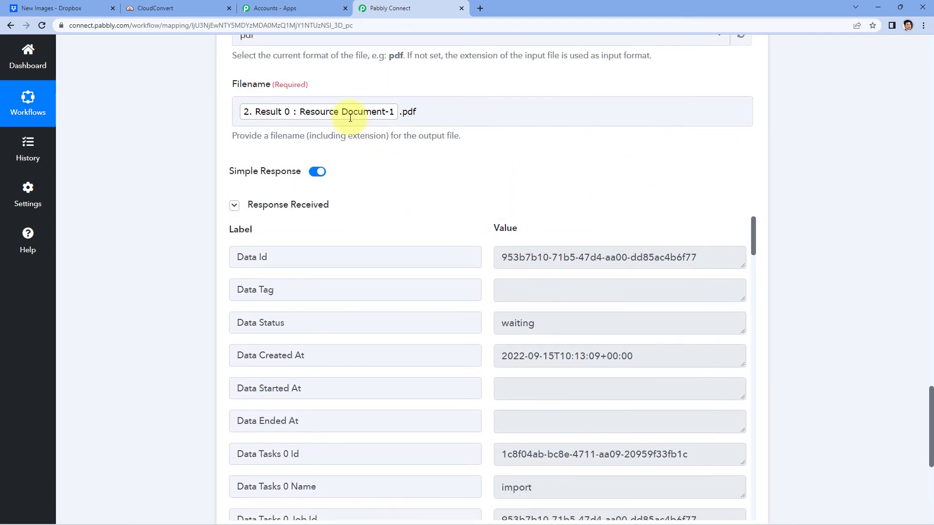
scroll(218, 177, "up", 1)
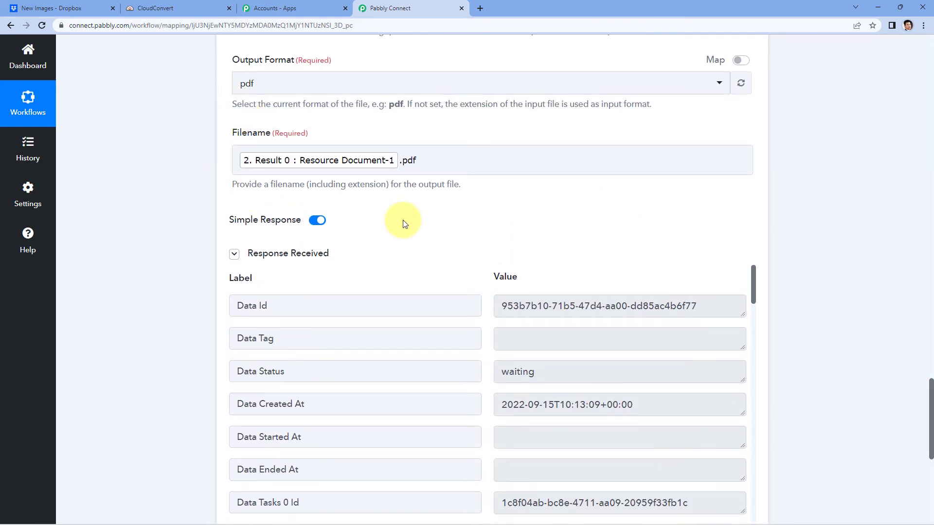
scroll(427, 217, "down", 2)
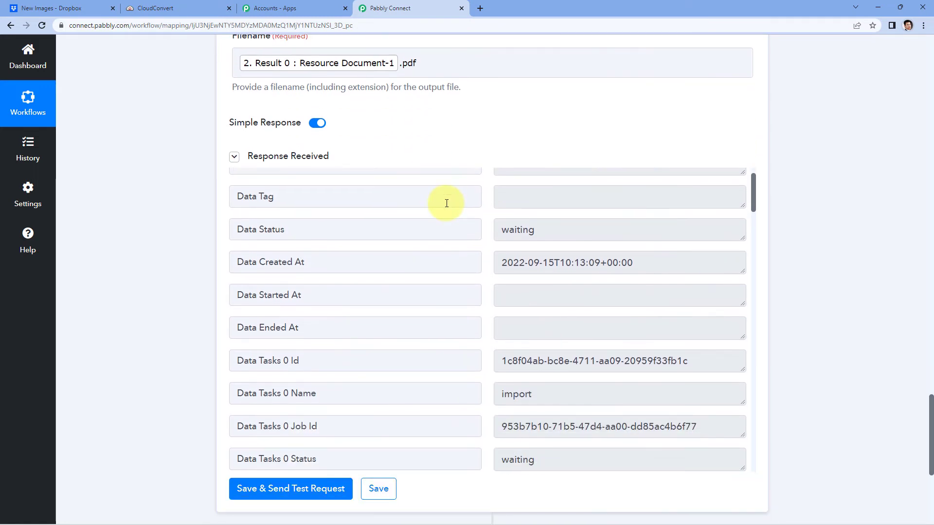
scroll(444, 202, "down", 2)
scroll(423, 242, "down", 1)
left_click_drag(331, 322, 203, 317)
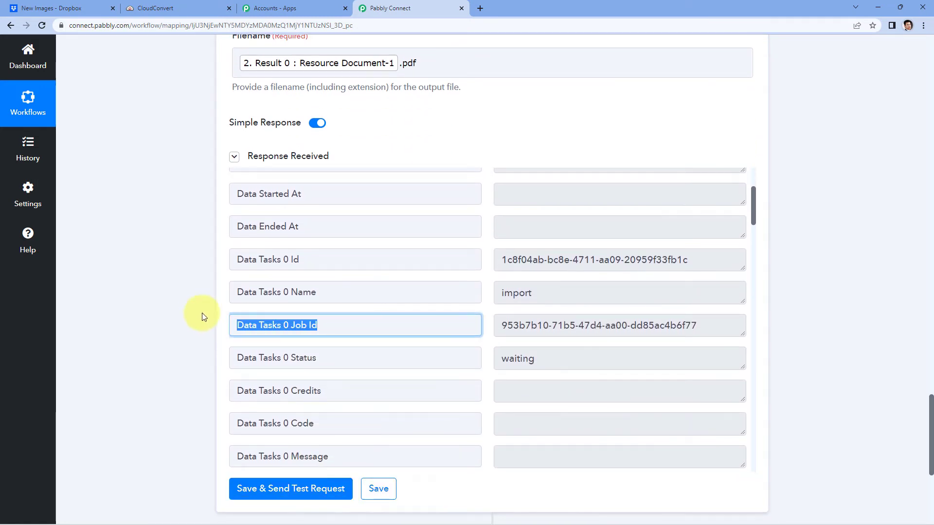
left_click(337, 326)
left_click_drag(269, 321, 252, 322)
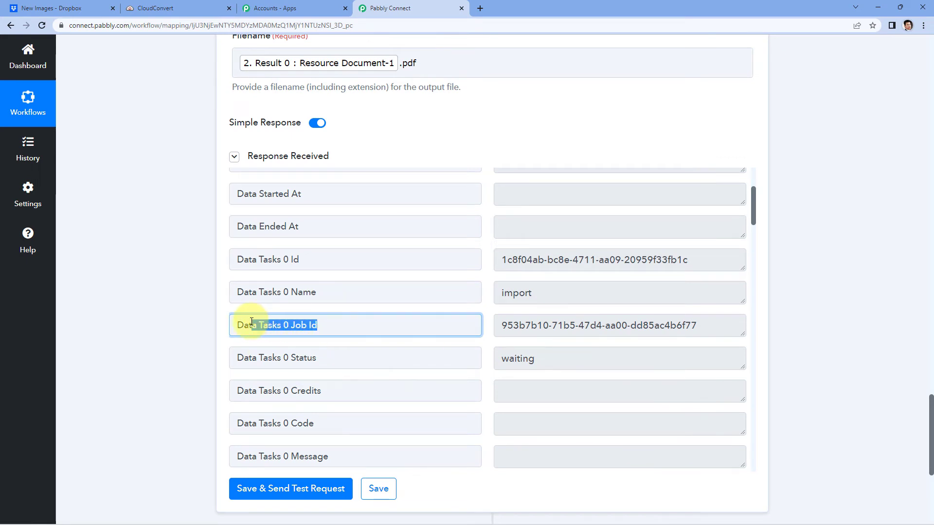
Check the Data Tasks 0 Job Id value and add a CloudConvert action step below the file conversion step.
left_click_drag(497, 328, 719, 330)
left_click(721, 326)
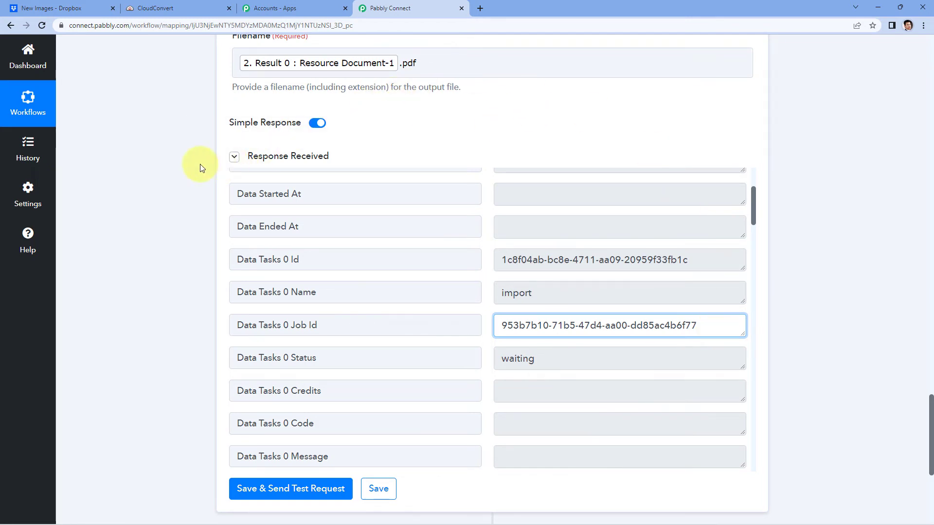
scroll(179, 165, "down", 6)
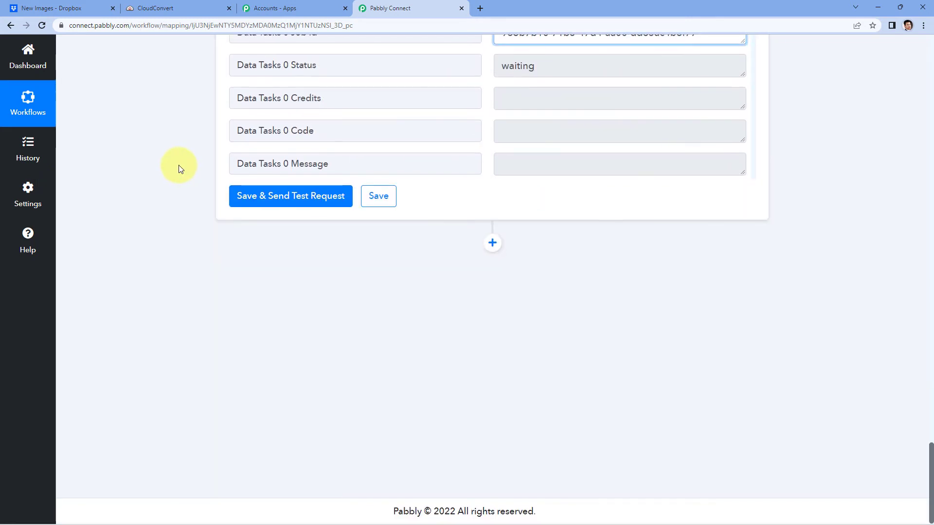
left_click(493, 243)
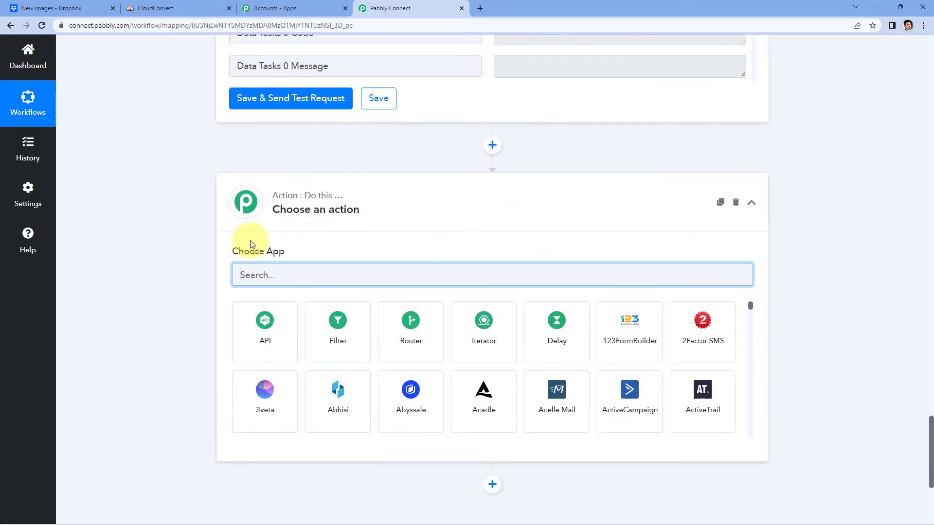
type("Cloud")
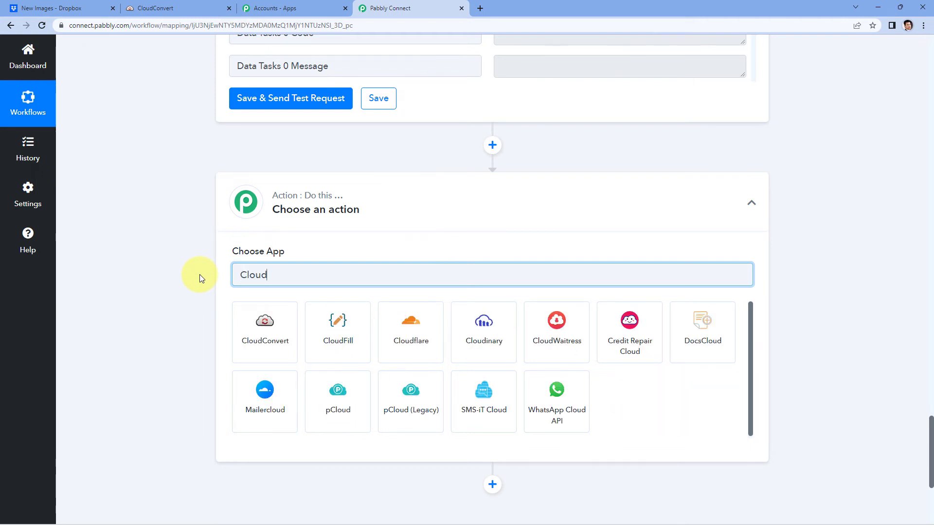
left_click(278, 355)
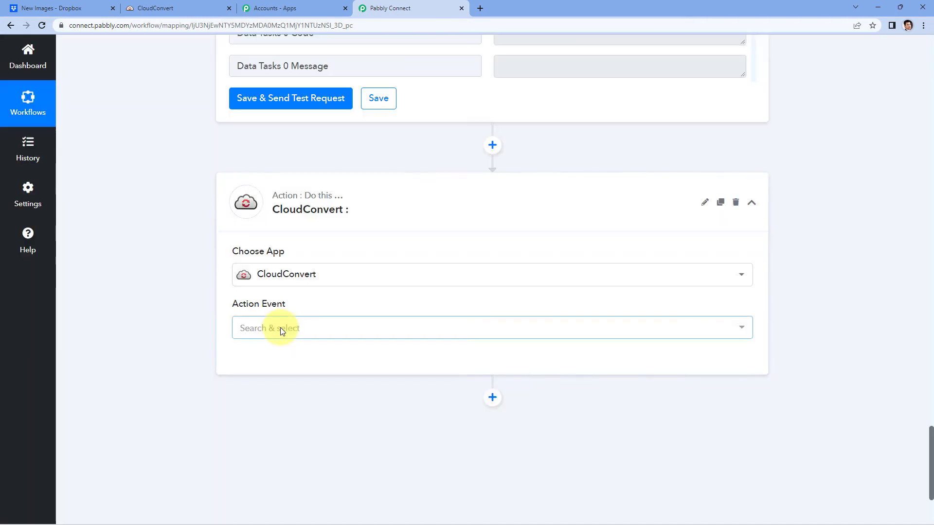
Set the new step's action event to Get Job Details and connect it through the existing CloudConvert #4 connection.
scroll(309, 272, "down", 1)
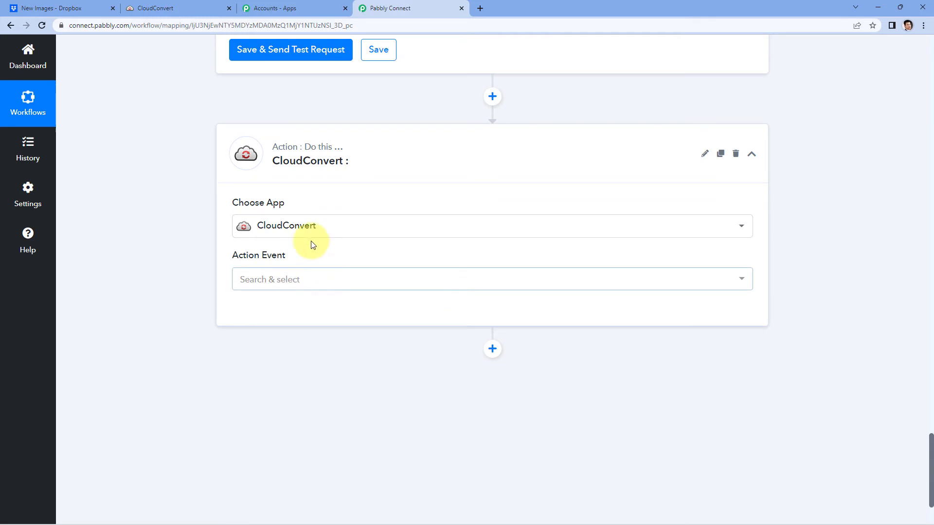
left_click(312, 278)
scroll(188, 295, "down", 1)
scroll(189, 292, "down", 1)
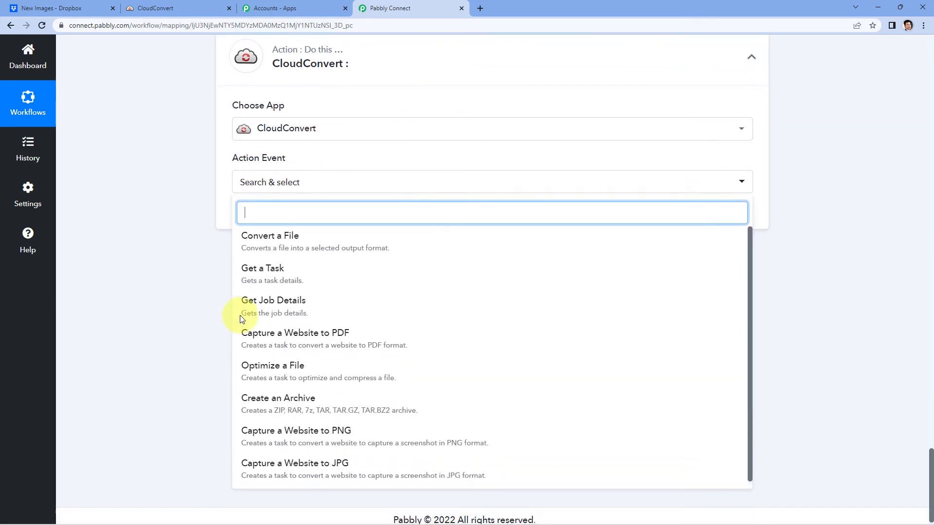
left_click(287, 311)
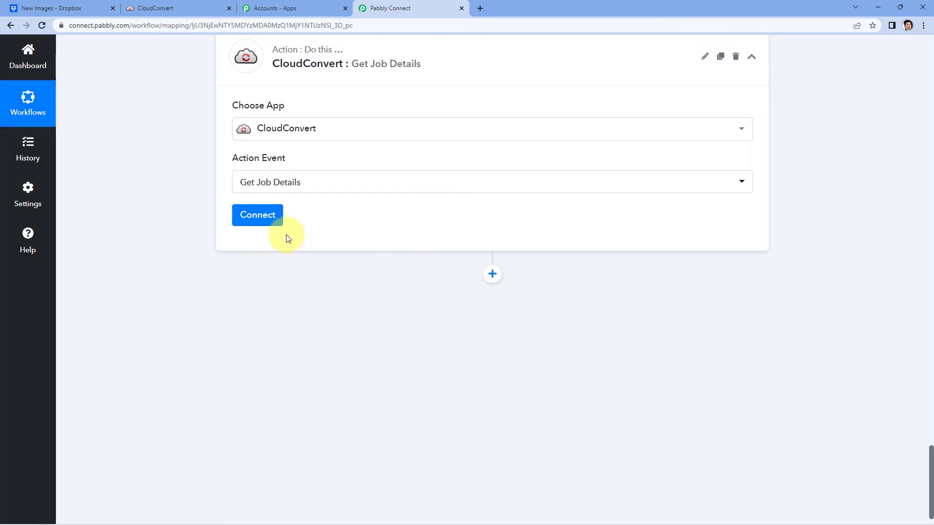
left_click(258, 217)
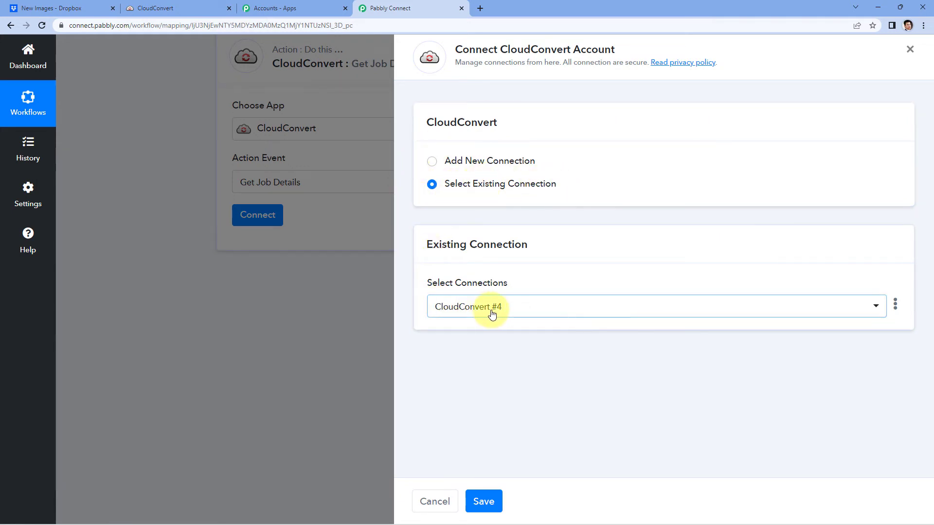
left_click(497, 507)
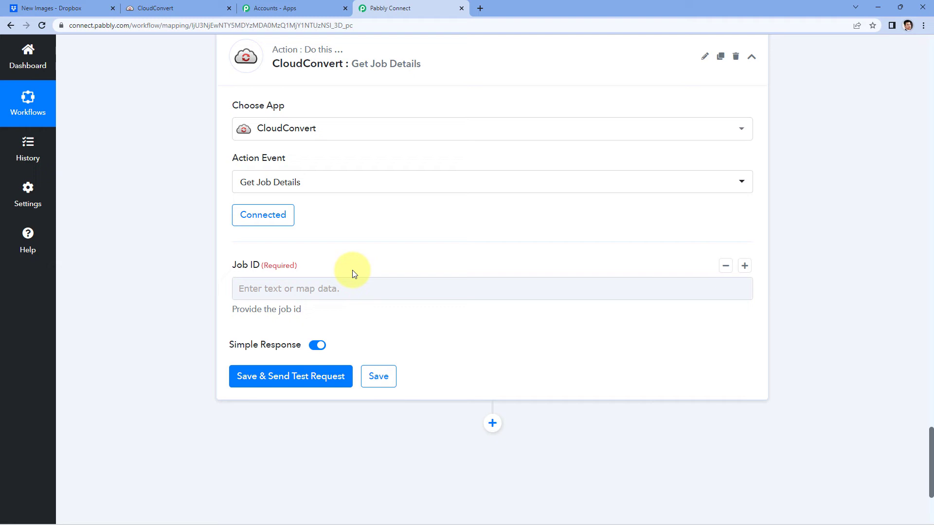
Map Data Tasks 0 Job Id from the Convert a File step into the required Job ID field.
scroll(360, 271, "up", 9)
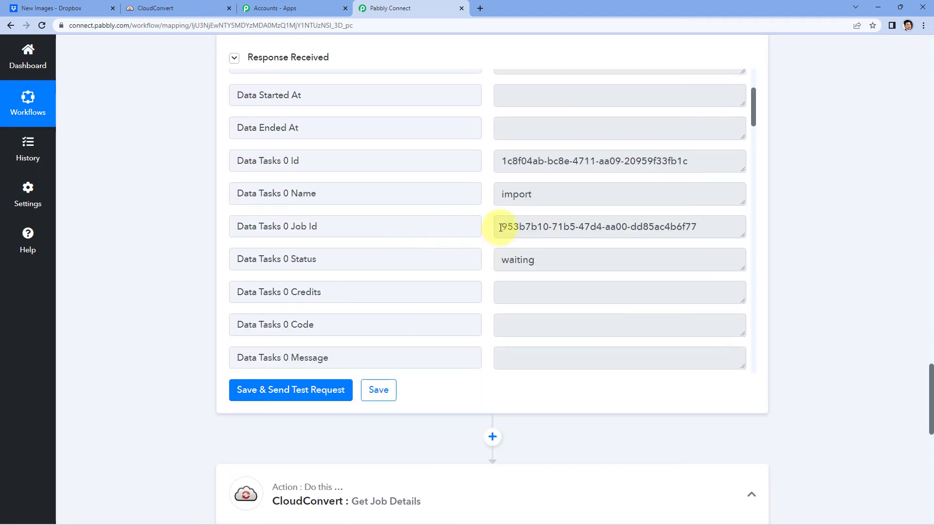
mouse_move(500, 228)
left_mouse_down()
mouse_move(705, 227)
mouse_move(486, 225)
left_mouse_up()
left_click(706, 227)
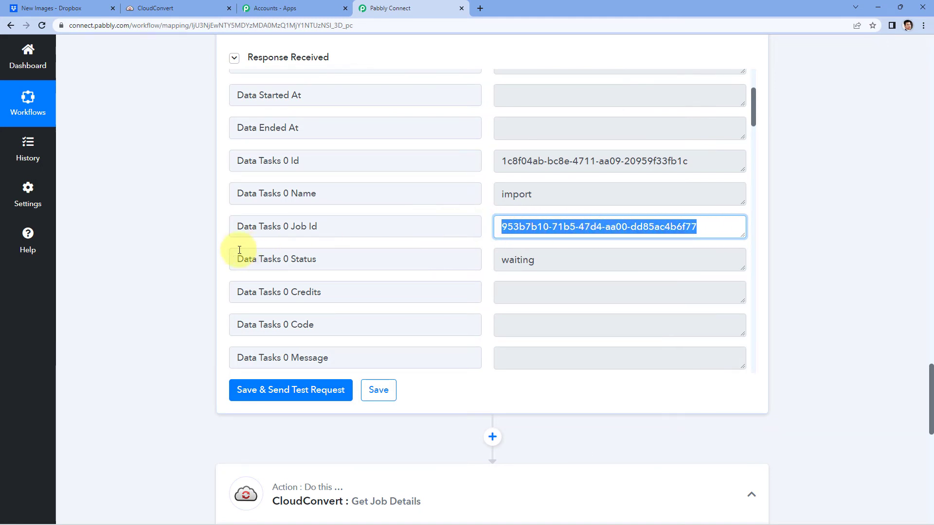
scroll(191, 255, "down", 10)
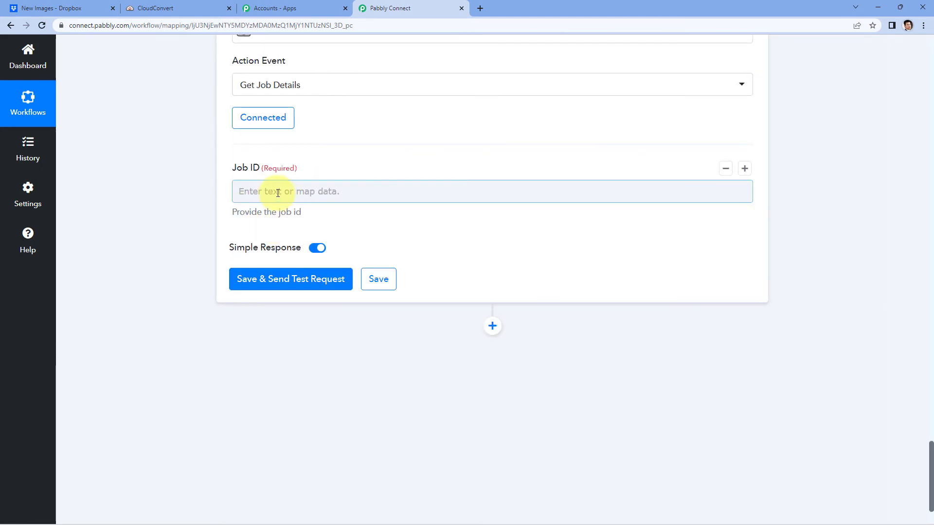
left_click(277, 193)
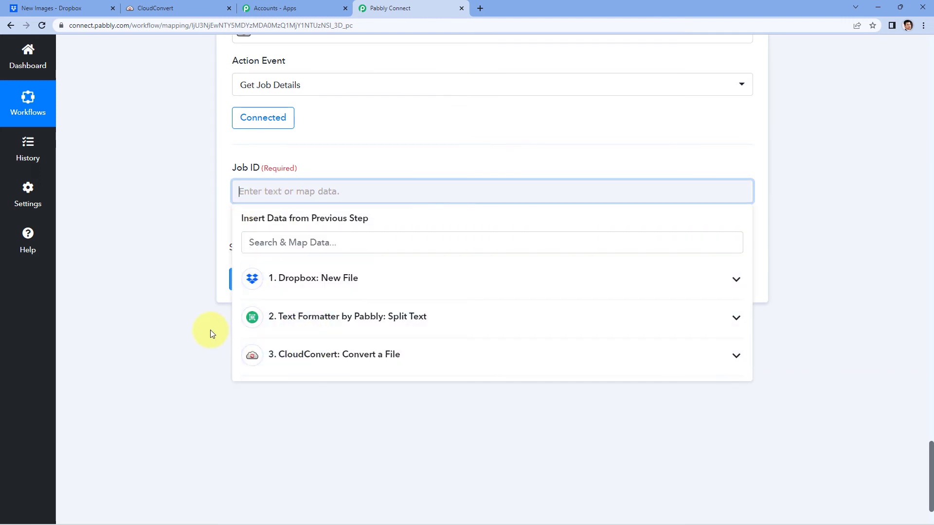
scroll(262, 297, "down", 2)
left_click(343, 273)
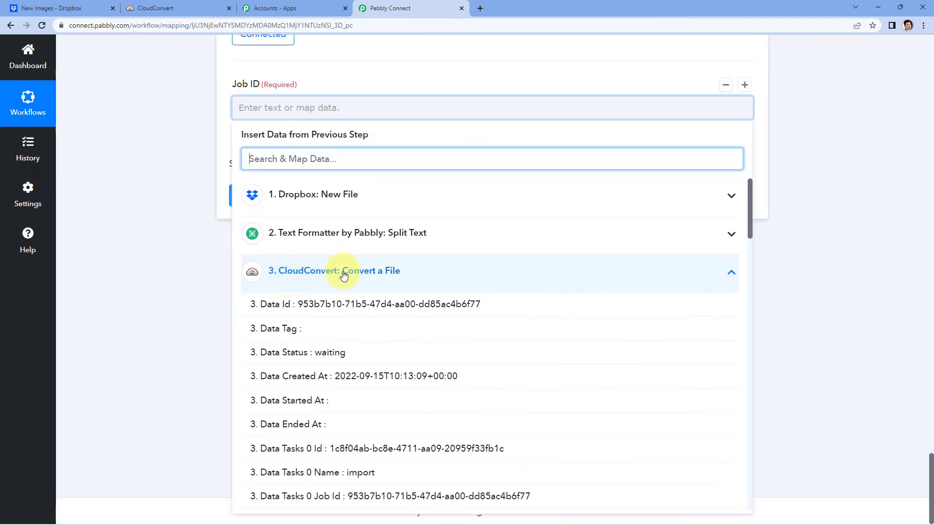
scroll(360, 355, "down", 2)
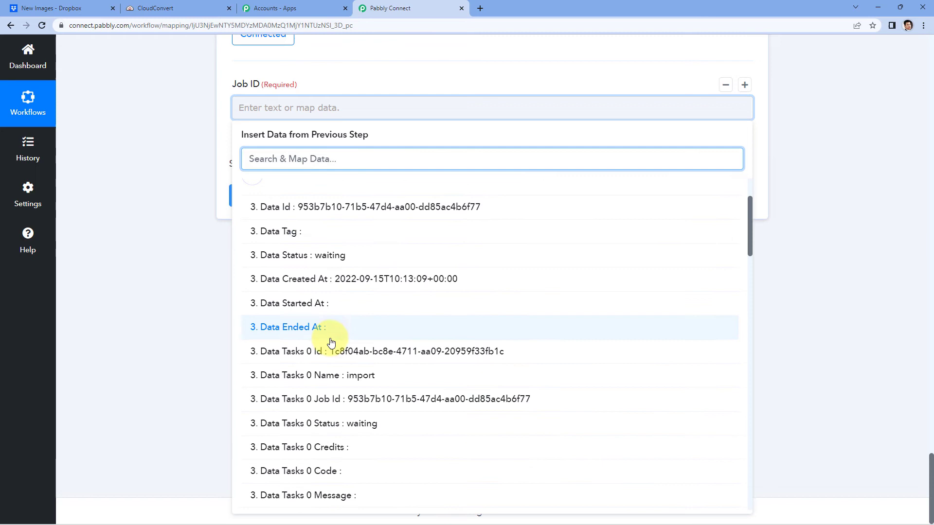
left_click(318, 400)
left_click(141, 194)
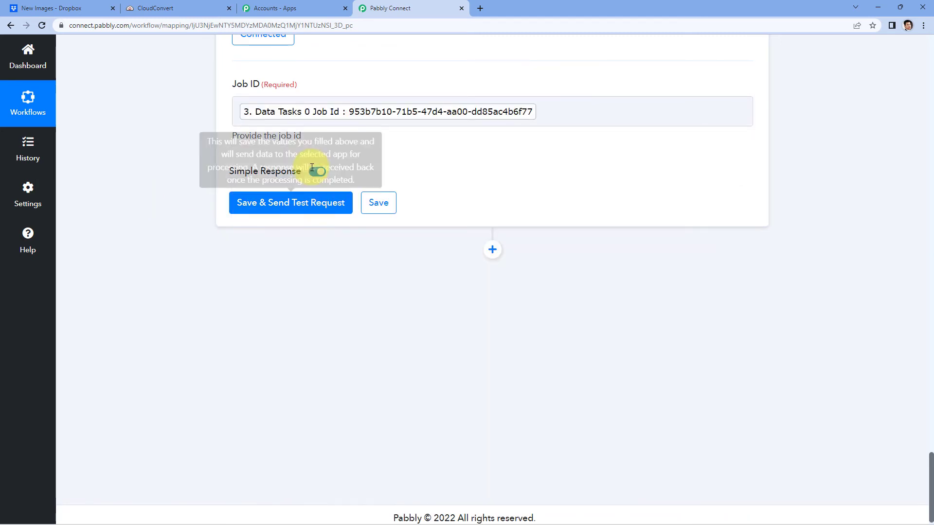
Save the Get Job Details step with a test request and look through the first entries of its response.
left_click(298, 210)
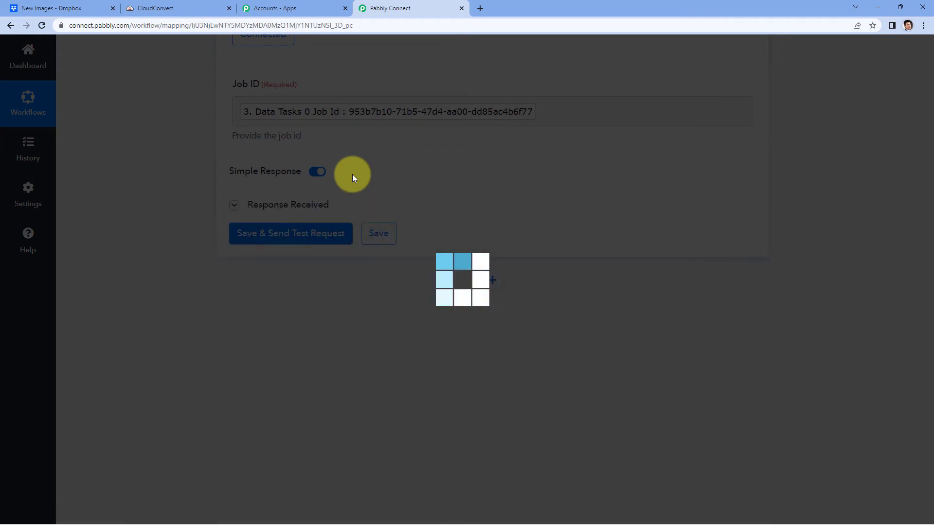
scroll(437, 192, "down", 1)
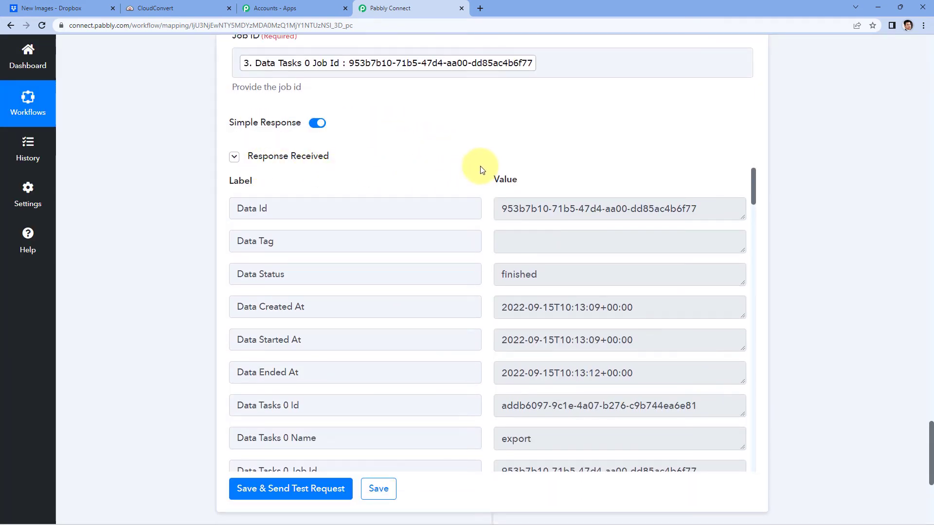
scroll(482, 169, "down", 1)
scroll(486, 202, "down", 4)
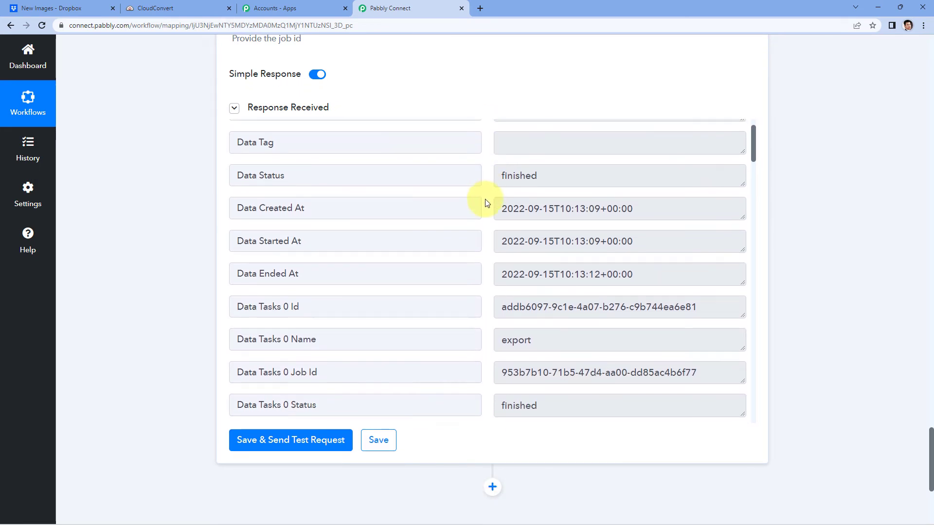
scroll(484, 204, "down", 3)
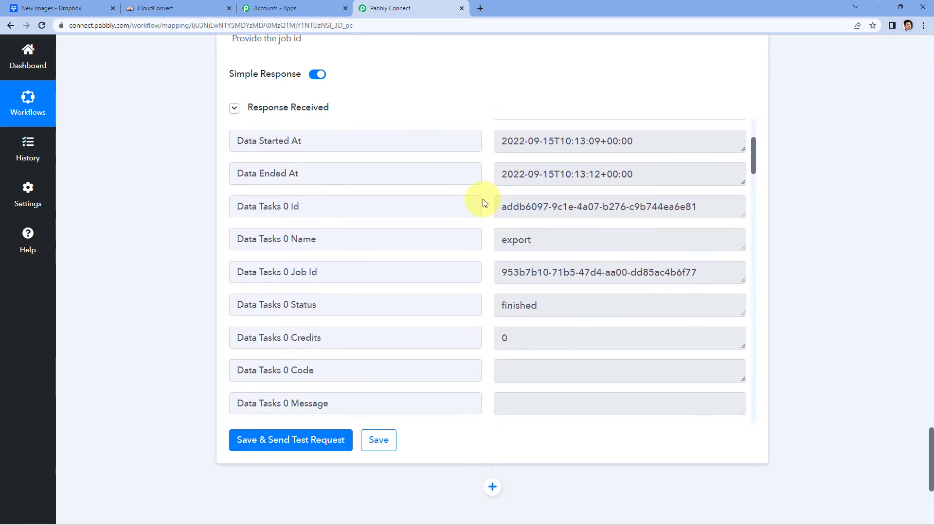
scroll(574, 180, "up", 4)
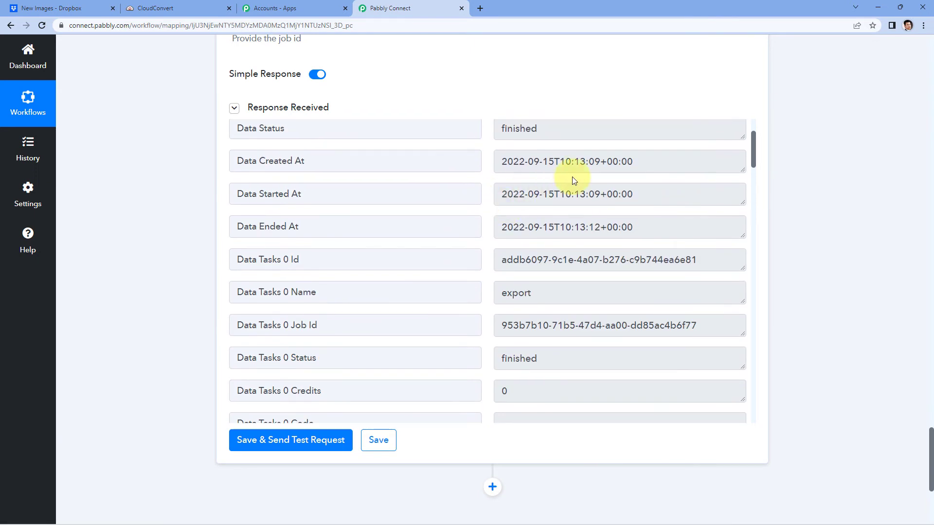
Examine the Data Created At, Data Started At and Data Tasks 0 Result Files 0 Filename values in the job details response.
left_click_drag(650, 162, 528, 162)
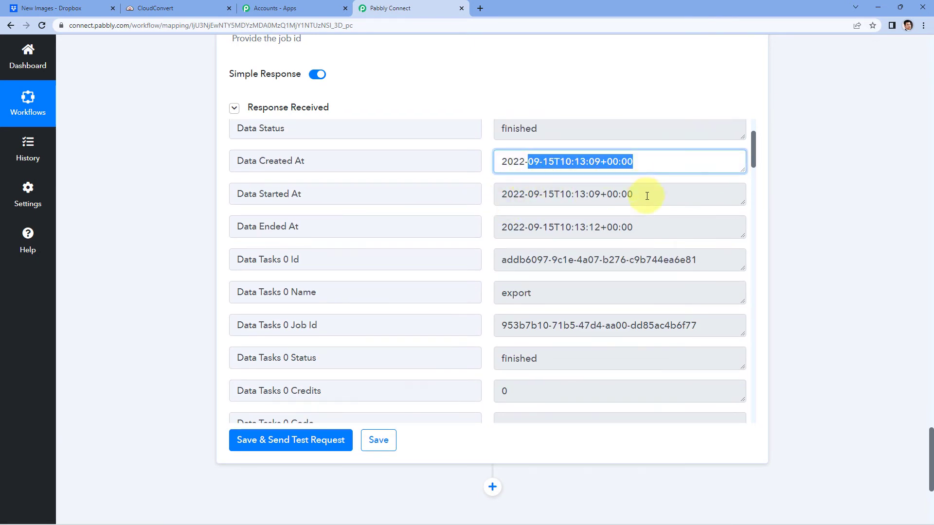
left_click_drag(647, 196, 480, 193)
left_click(488, 180)
scroll(486, 182, "down", 3)
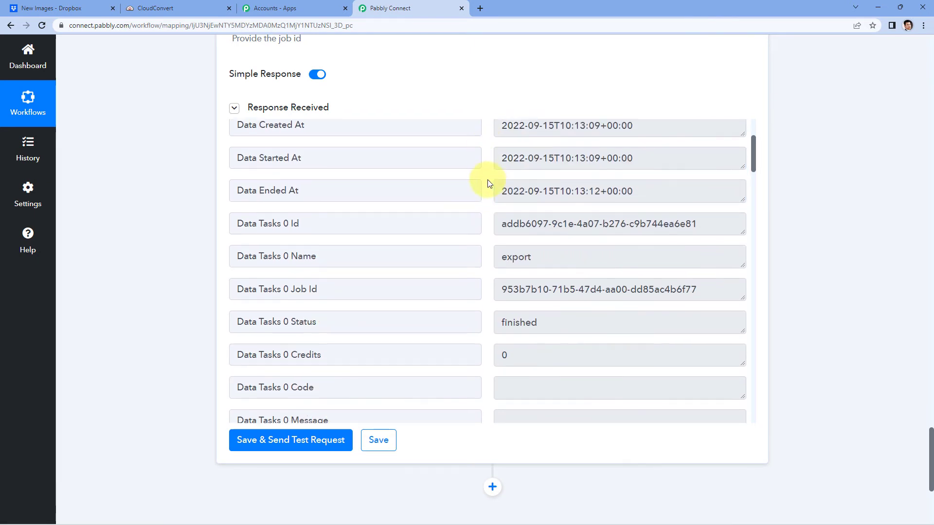
scroll(485, 187, "down", 1)
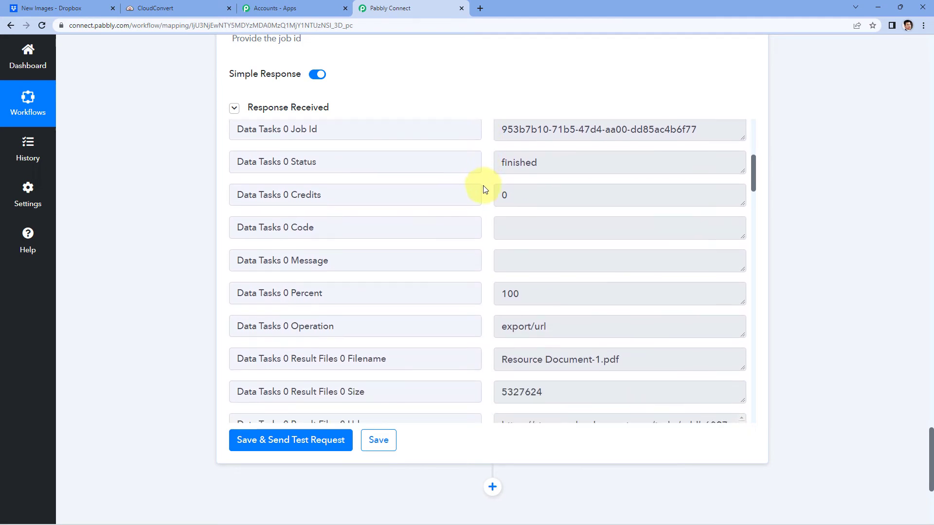
scroll(484, 188, "down", 3)
left_click_drag(659, 217, 490, 218)
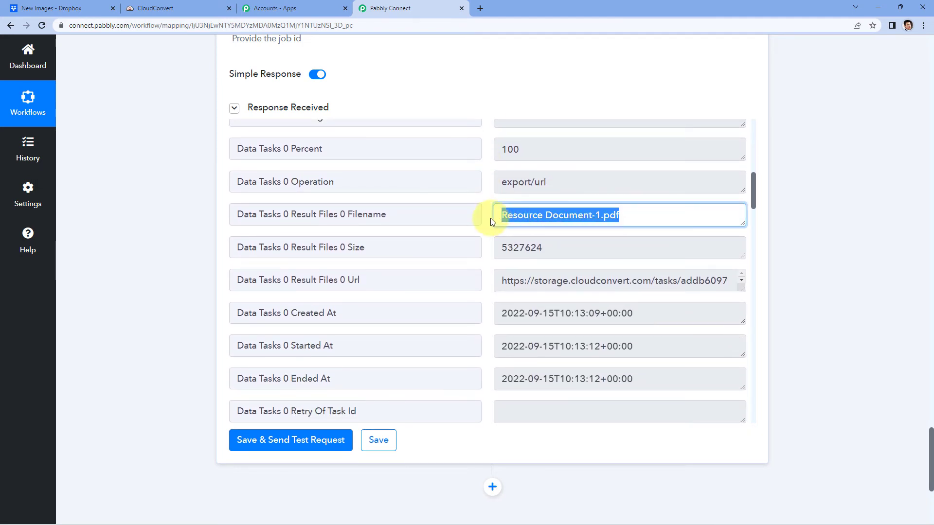
left_click(526, 215)
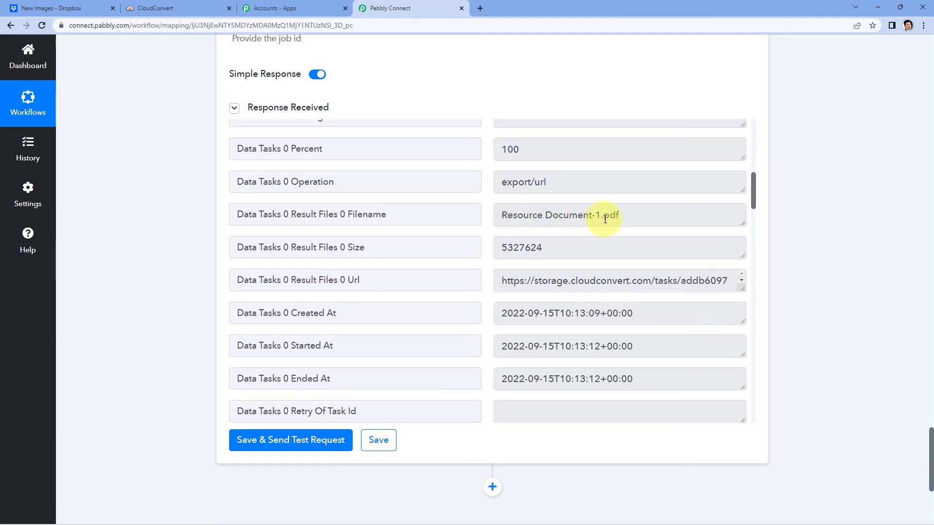
Compare with the earlier Convert a File response and review the convert task entries in the job details response.
scroll(807, 194, "up", 20)
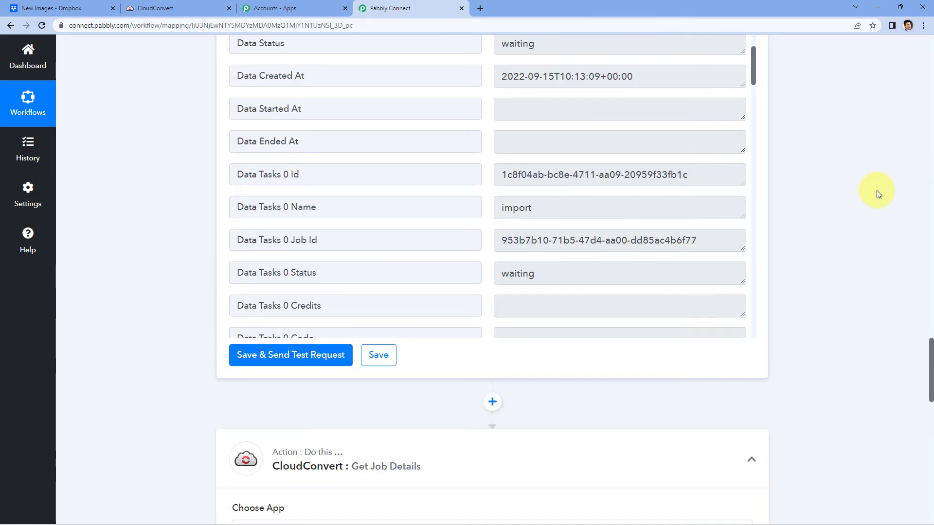
scroll(224, 214, "down", 12)
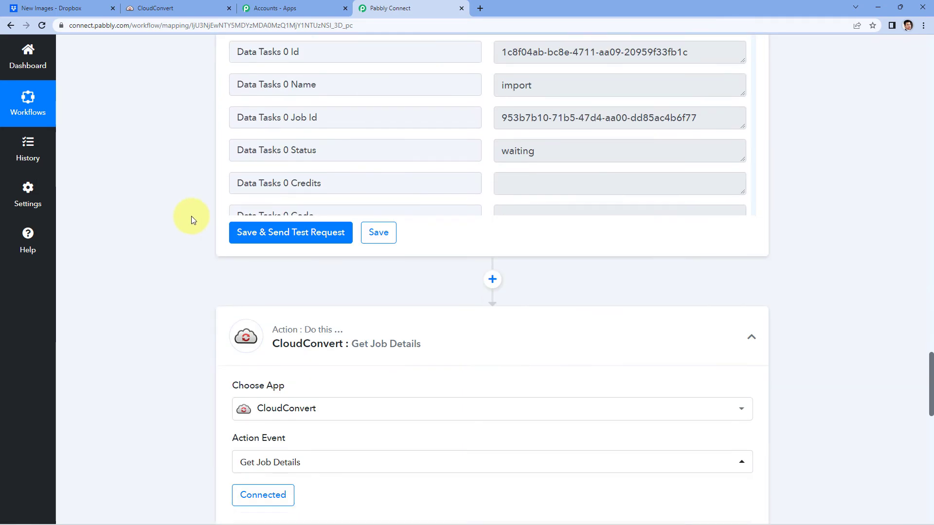
scroll(194, 212, "down", 8)
scroll(467, 139, "down", 5)
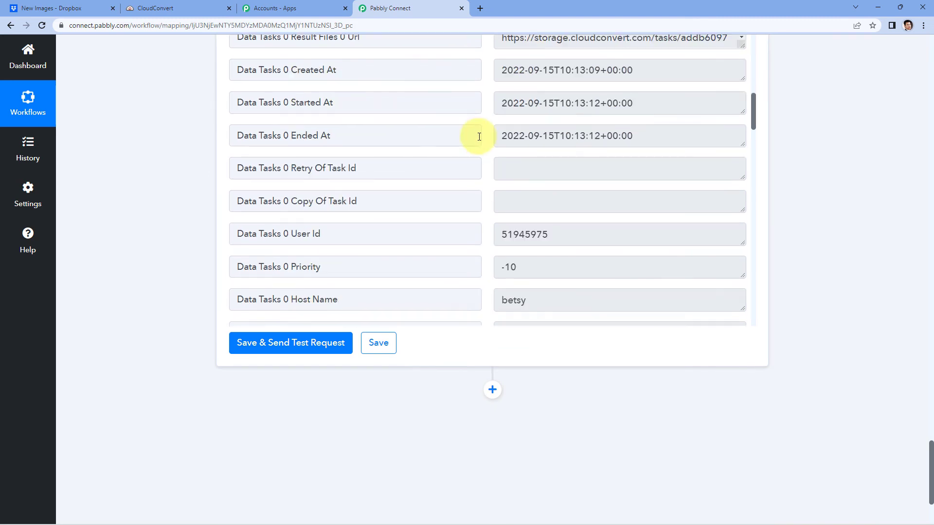
scroll(803, 156, "up", 2)
scroll(507, 179, "down", 6)
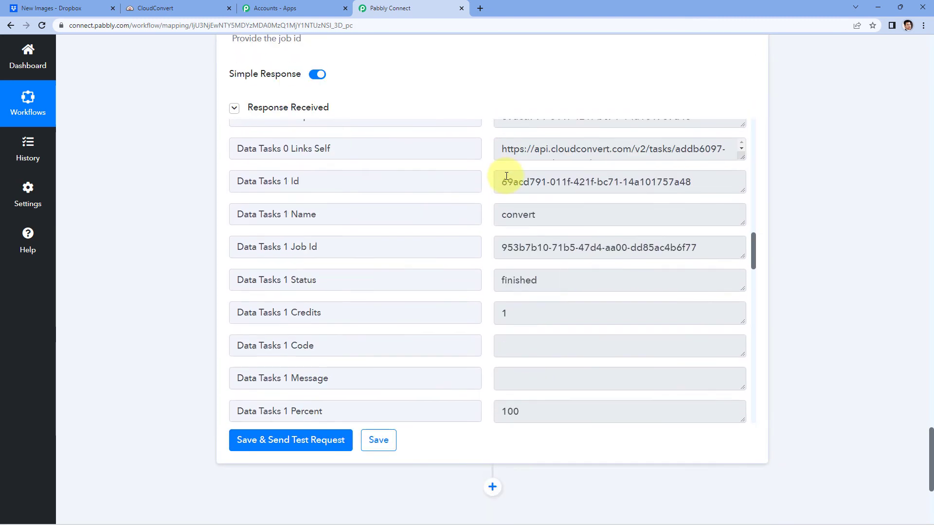
scroll(505, 179, "down", 8)
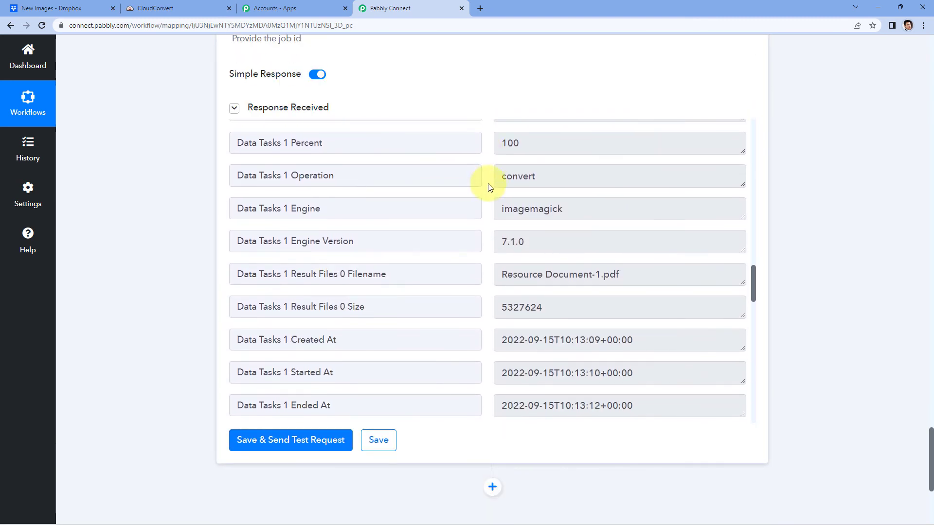
Enlarge the Data Tasks 0 Result Files 0 Url value in the job details response and copy the complete link.
scroll(493, 228, "up", 12)
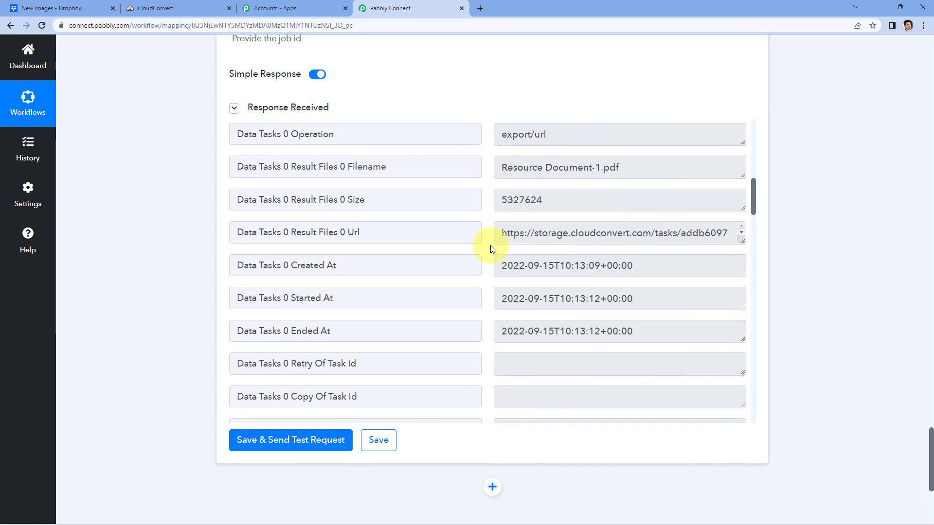
left_click_drag(438, 232, 257, 232)
left_click(464, 231)
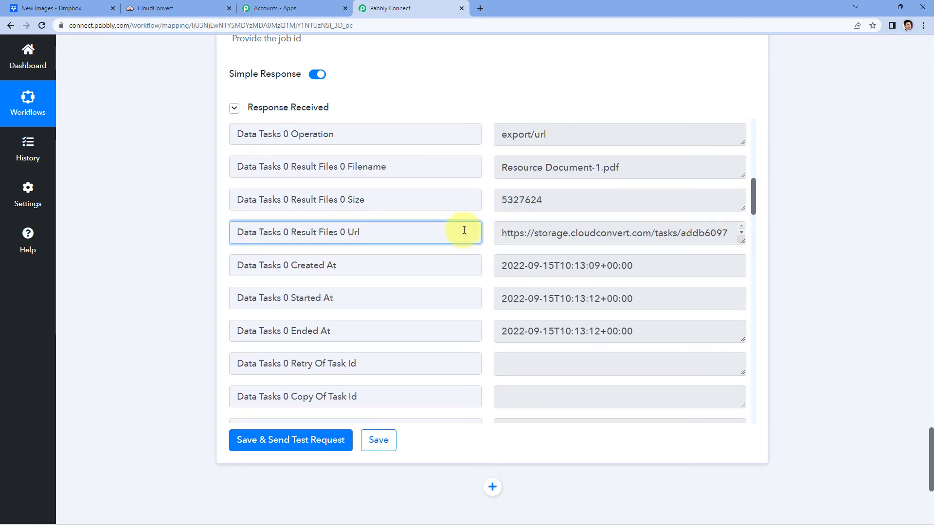
left_click_drag(741, 240, 742, 373)
left_click_drag(643, 362, 500, 223)
key("ctrl+c")
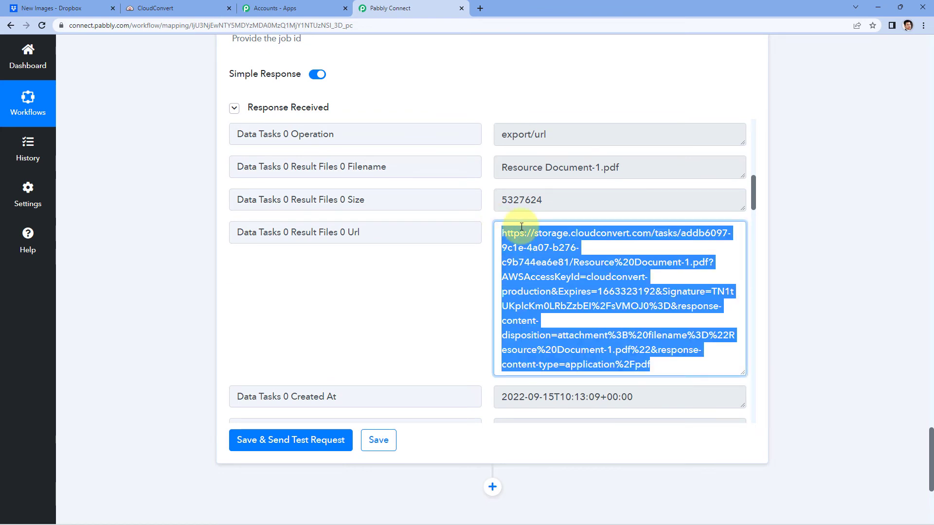
Open the copied link in a new browser tab to download the converted PDF, and return to the workflow with that tab closed.
left_click(480, 9)
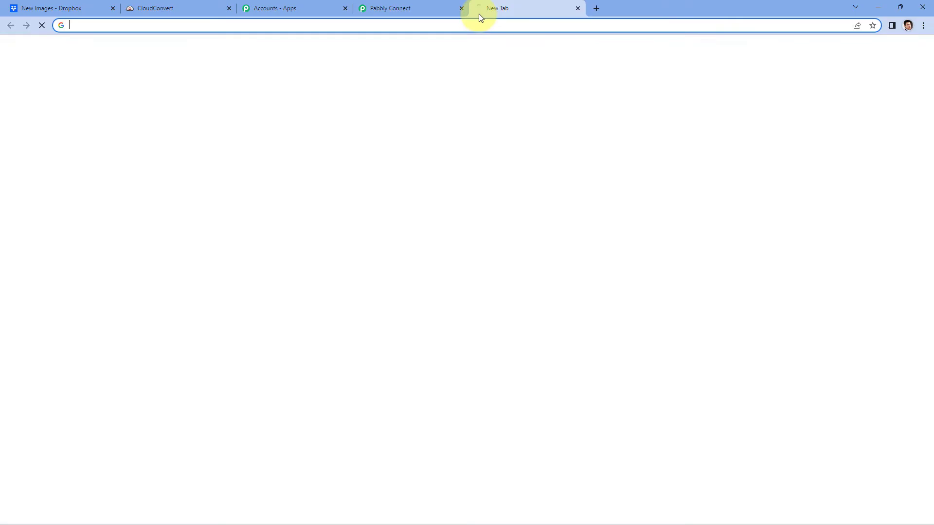
key("ctrl+v")
key("Return")
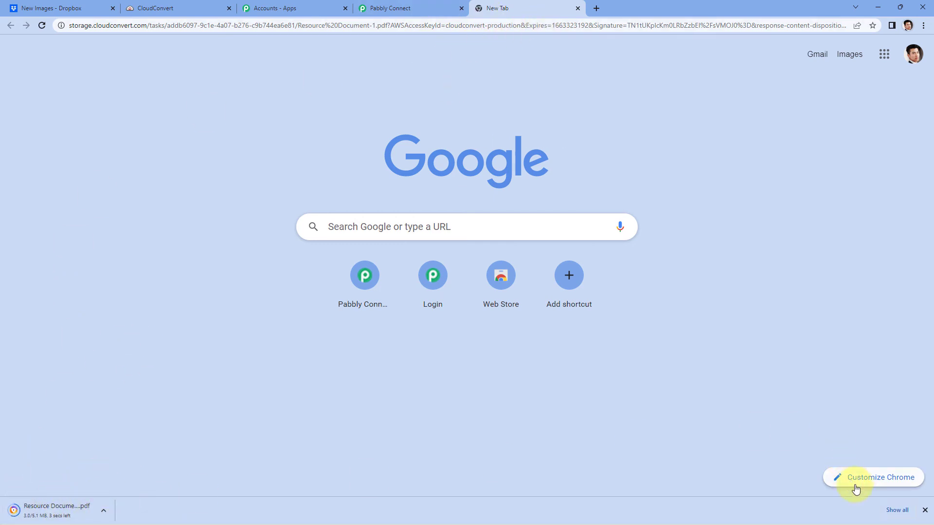
left_click(924, 510)
left_click(407, 7)
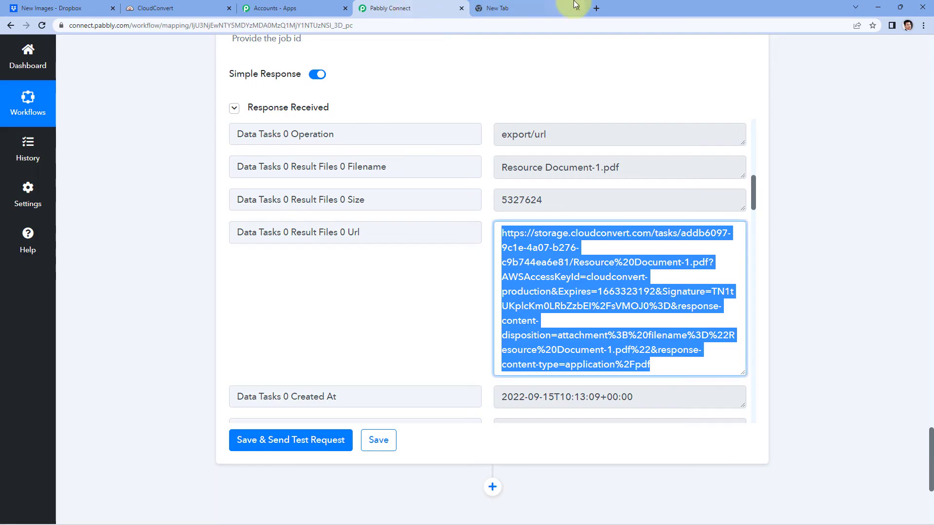
left_click(577, 8)
Highlight the complete Data Tasks 0 Result Files 0 Url value in the job details response to review the link.
left_click(500, 103)
scroll(486, 146, "up", 2)
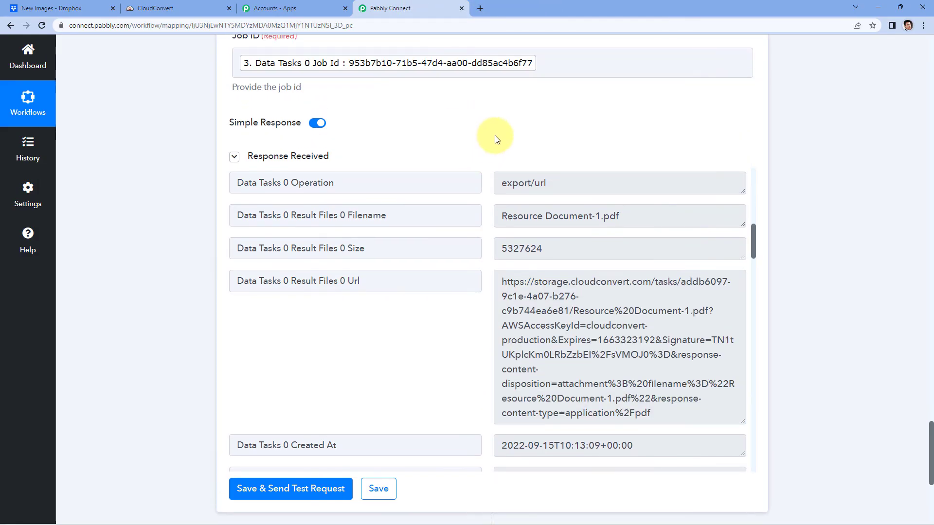
scroll(467, 195, "down", 2)
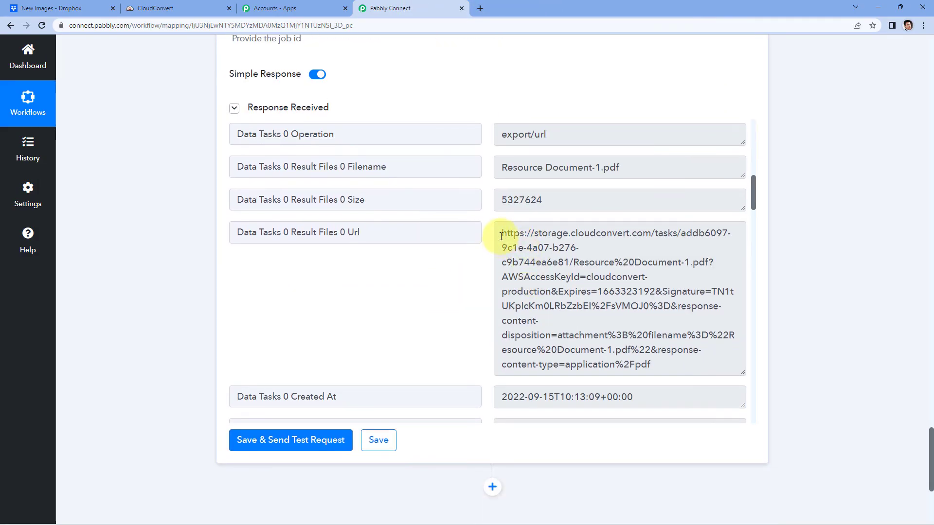
left_click_drag(501, 236, 650, 374)
left_click(666, 370)
Add a new action step below Get Job Details and choose Dropbox as its app.
scroll(764, 331, "down", 2)
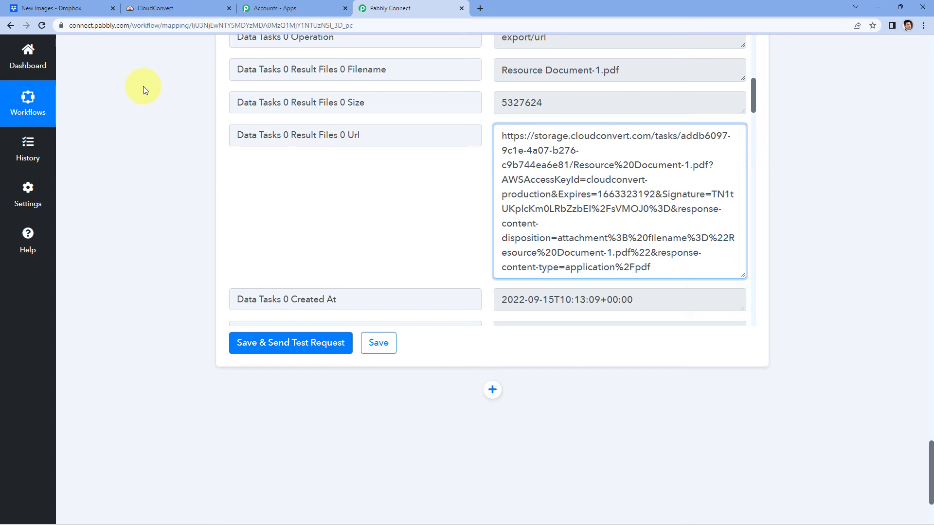
scroll(183, 159, "down", 3)
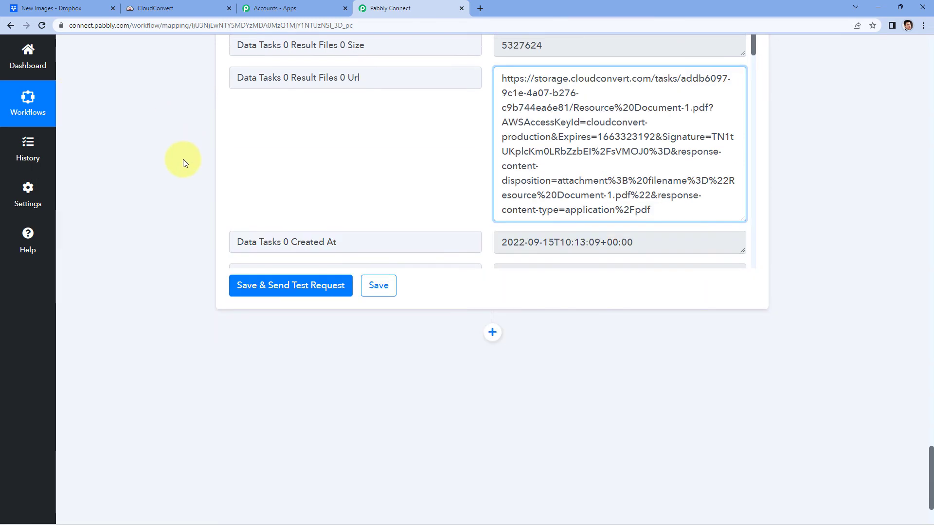
left_click(493, 243)
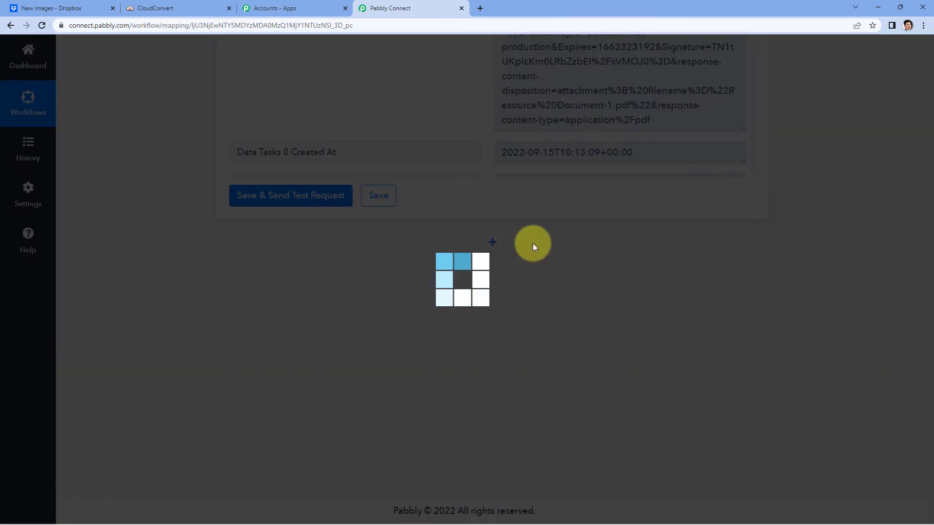
scroll(136, 277, "down", 3)
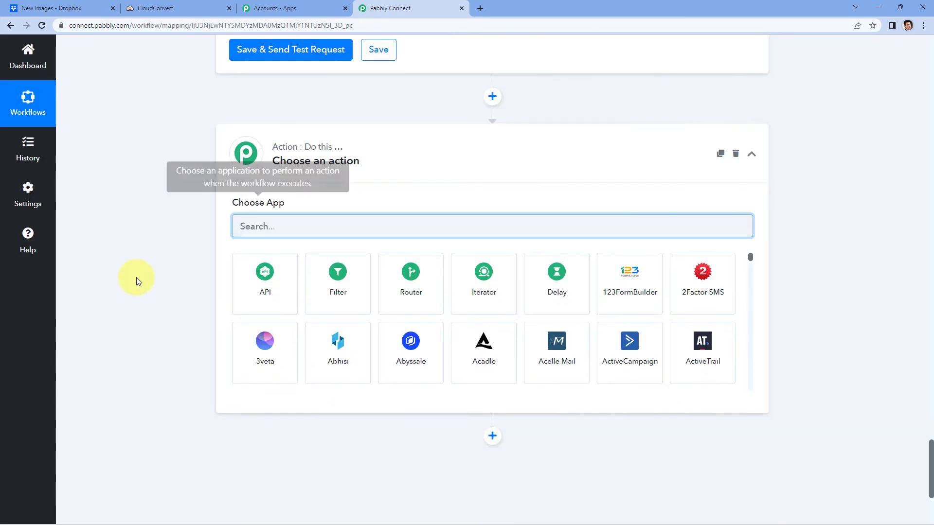
type("D")
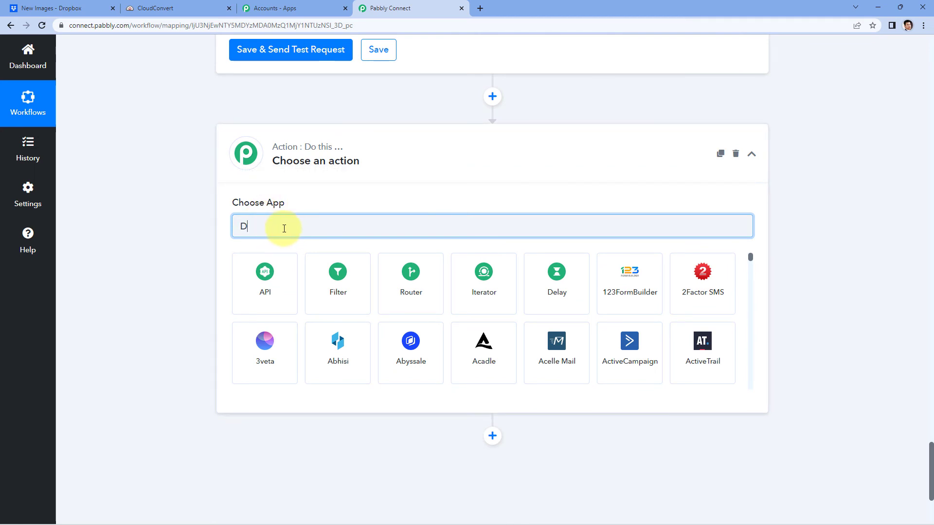
type("rob")
key("BackSpace")
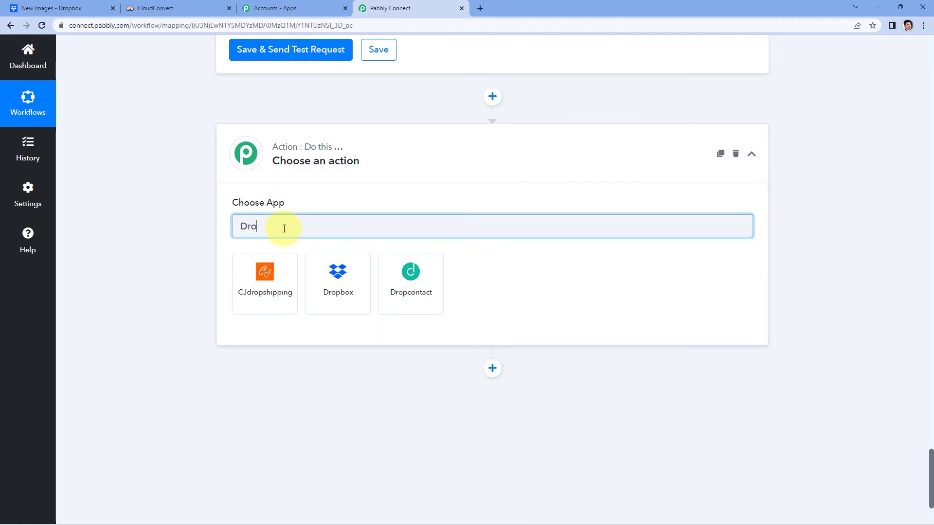
left_click(314, 269)
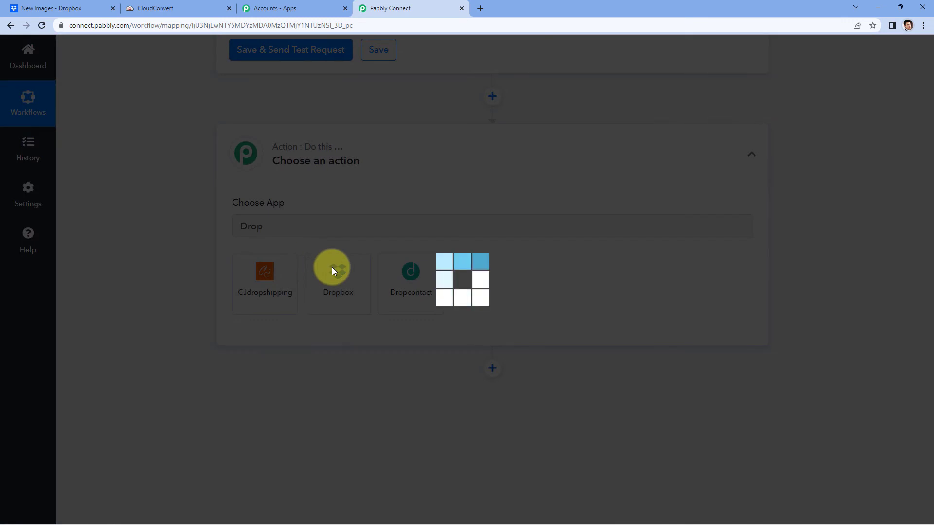
scroll(333, 255, "down", 1)
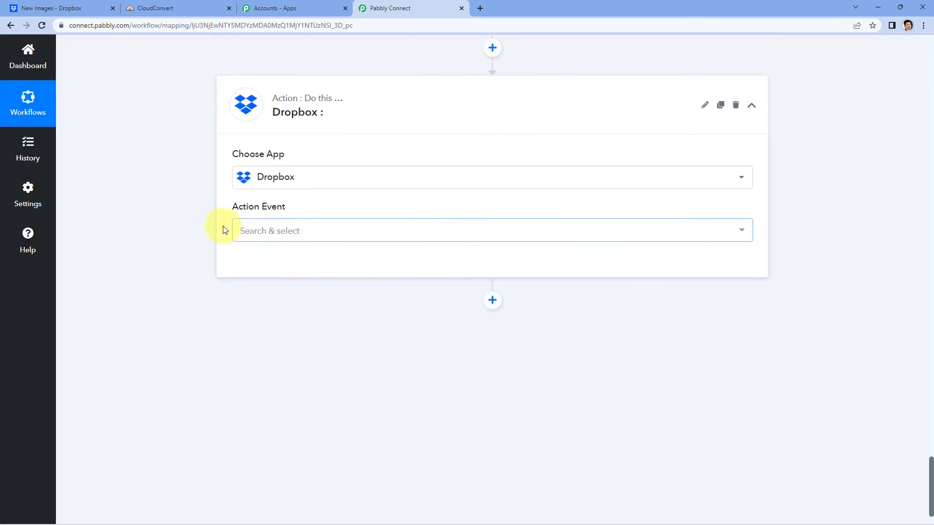
Set the Dropbox action event to Upload File and connect it through the existing connection Dropbox #31.
left_click(314, 231)
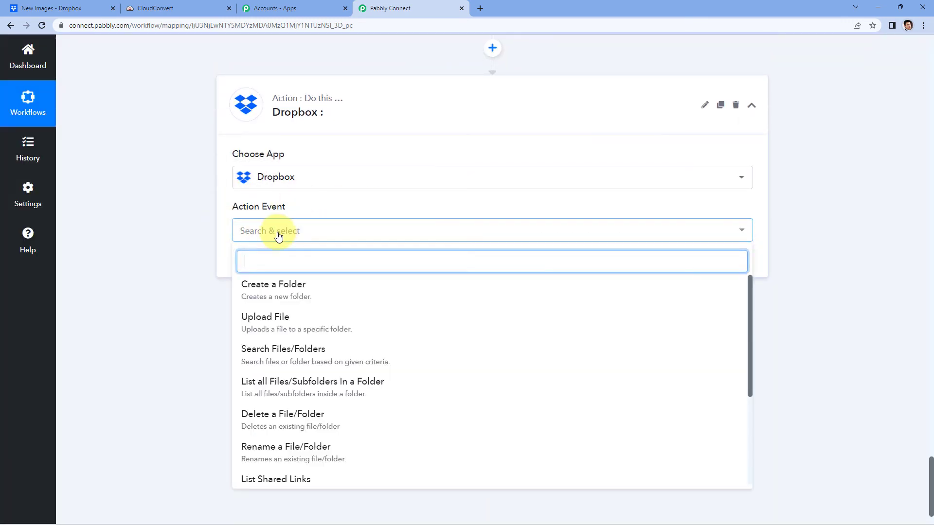
scroll(206, 233, "down", 1)
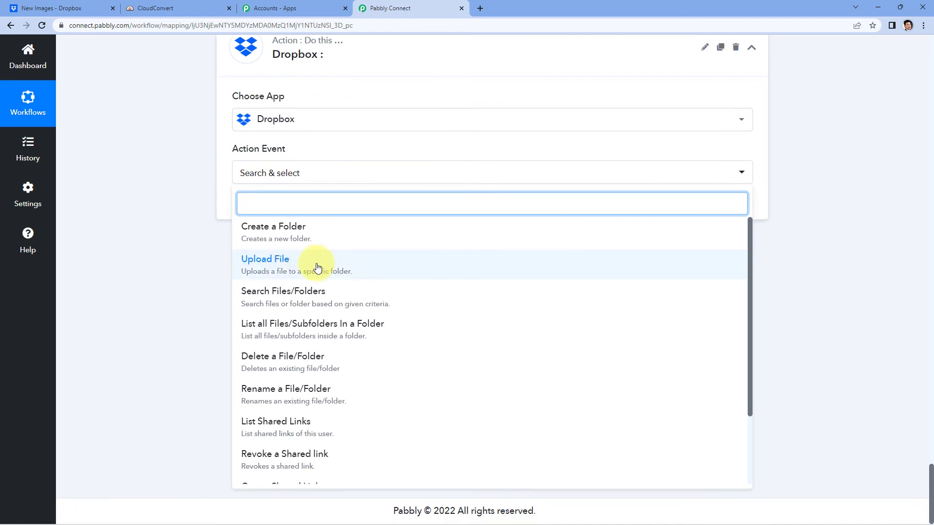
left_click(317, 268)
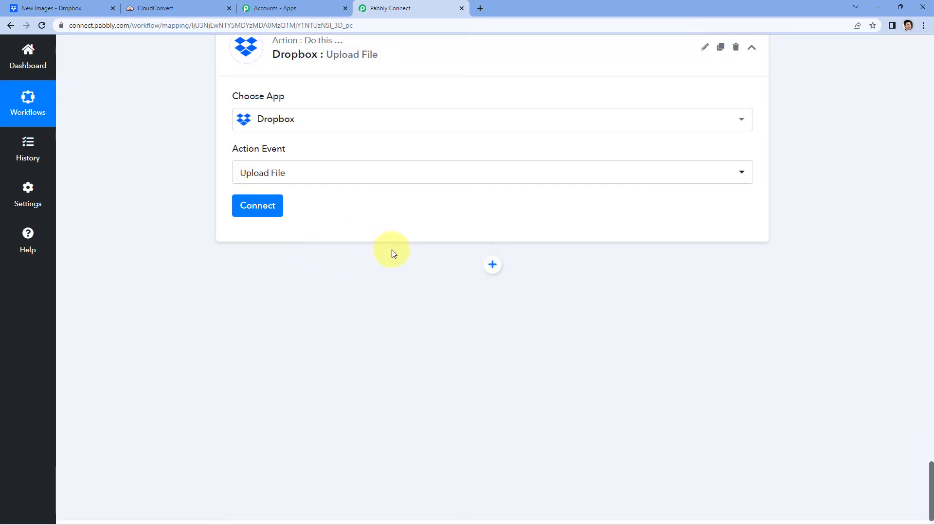
left_click(267, 208)
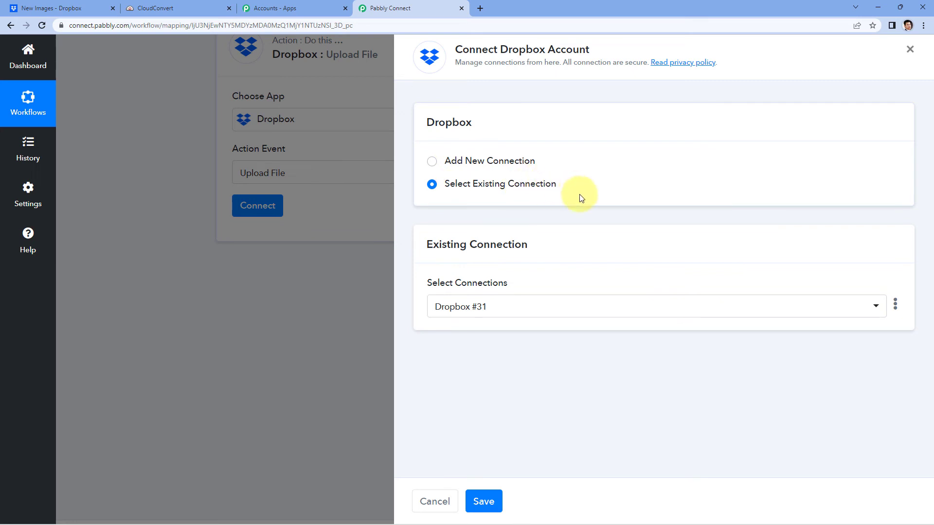
left_click(481, 501)
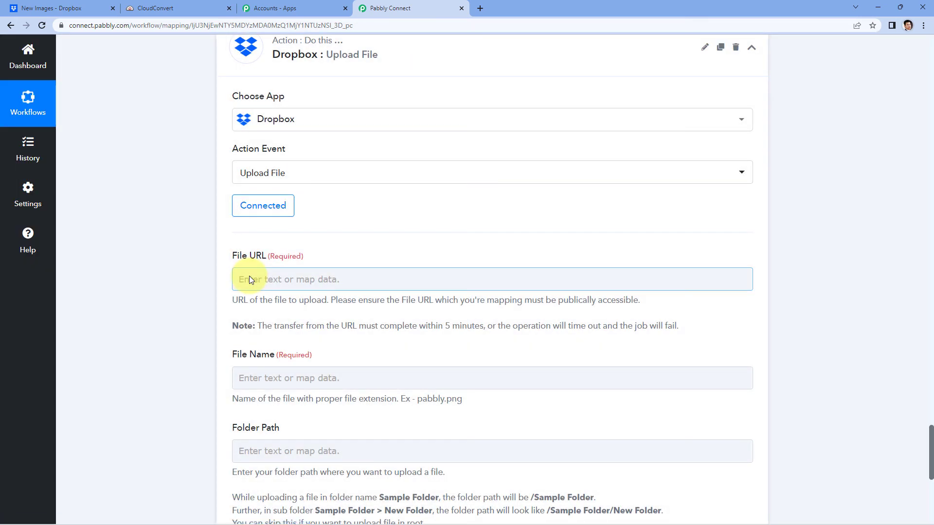
Check the Upload File fields against the Get Job Details response, examining the Data Tasks 0 Result Files 0 Url name and value.
scroll(189, 260, "down", 1)
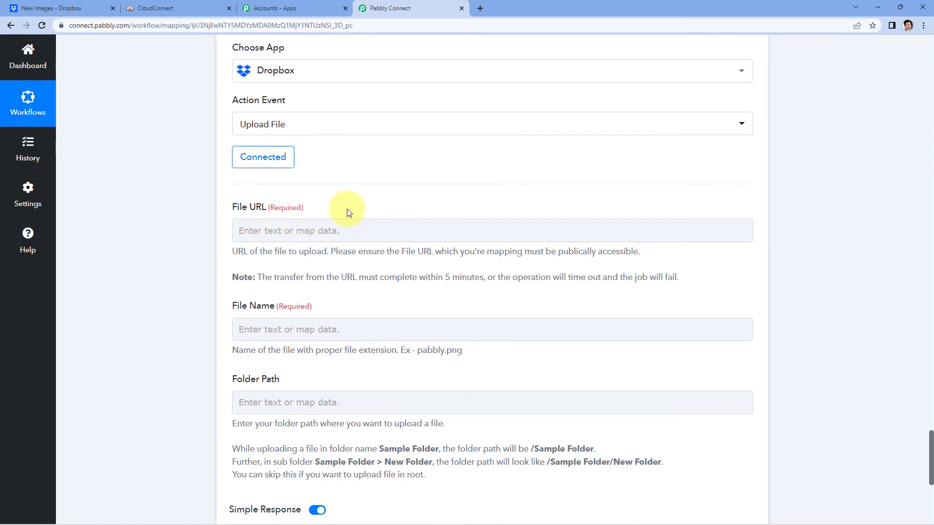
scroll(402, 196, "up", 5)
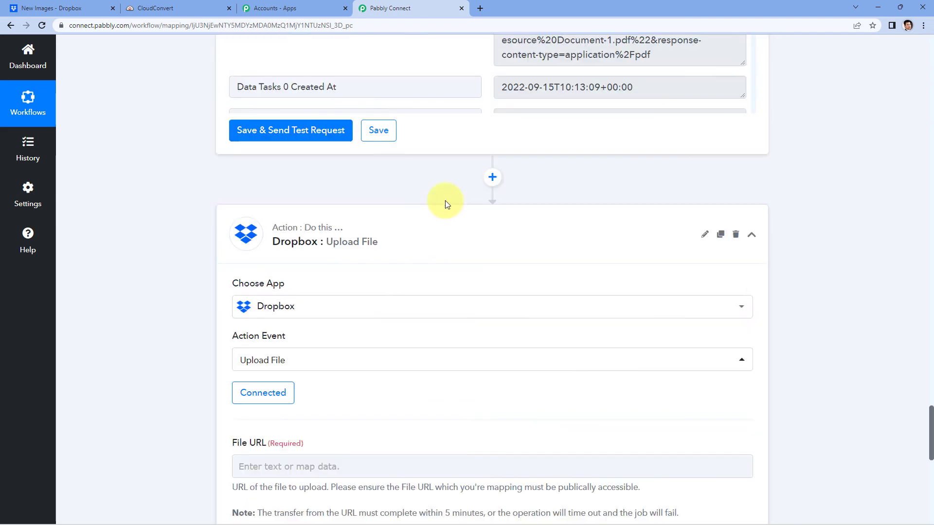
scroll(445, 201, "up", 5)
left_click(498, 173)
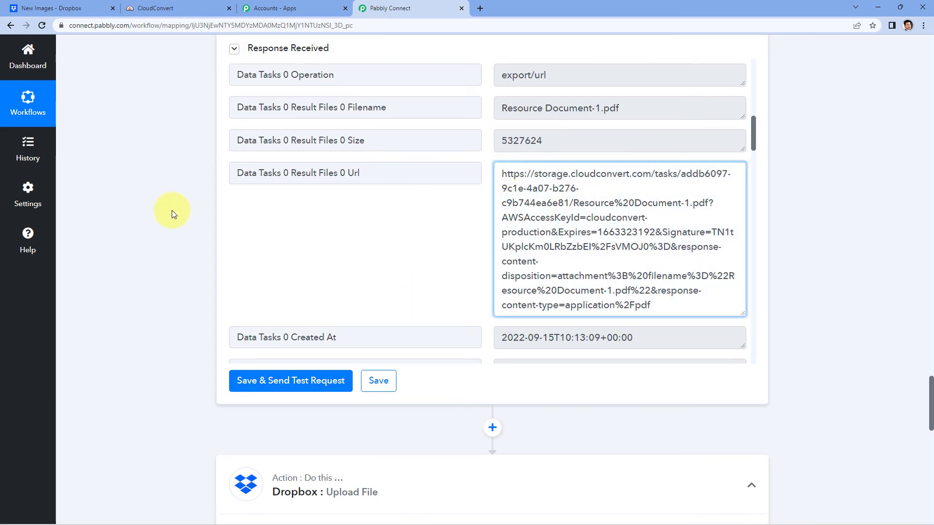
scroll(171, 210, "up", 9)
scroll(274, 274, "down", 5)
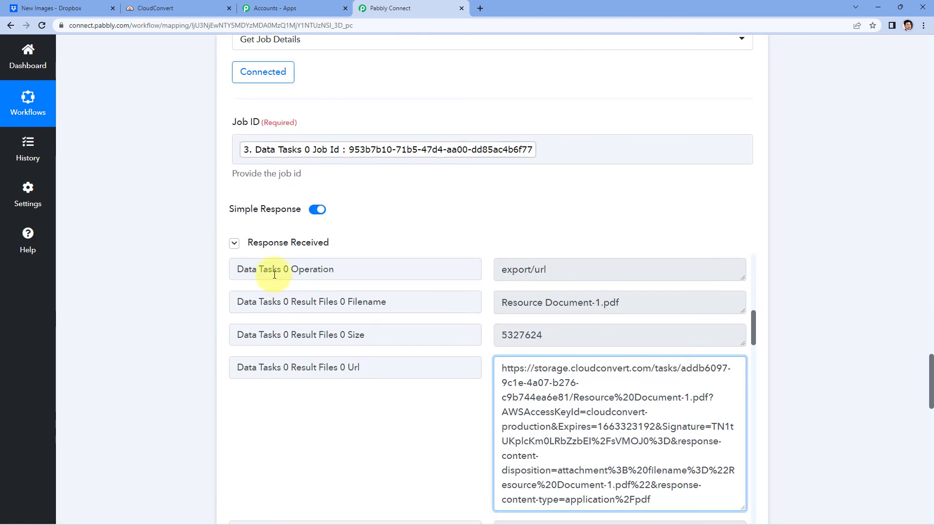
scroll(392, 225, "down", 3)
left_click_drag(438, 223, 294, 224)
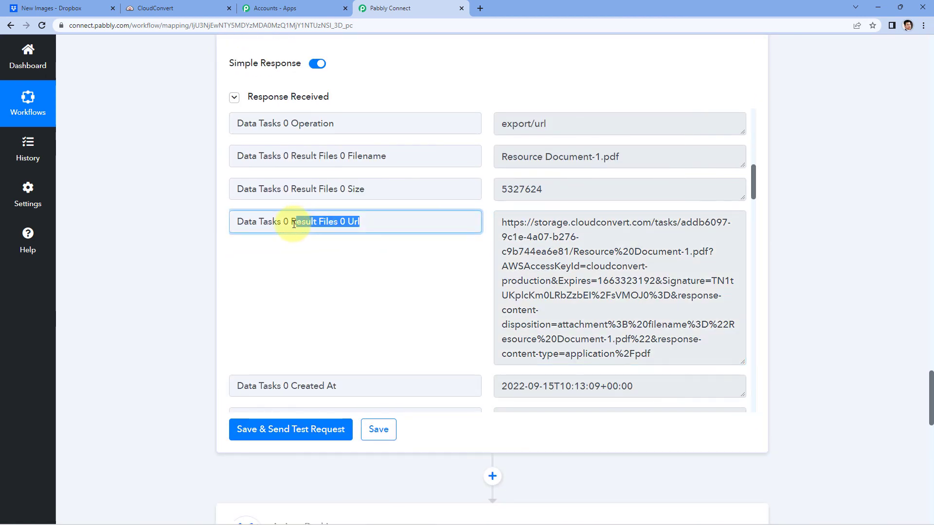
left_click(504, 221)
left_click_drag(501, 222, 674, 357)
scroll(189, 254, "down", 6)
scroll(189, 255, "down", 12)
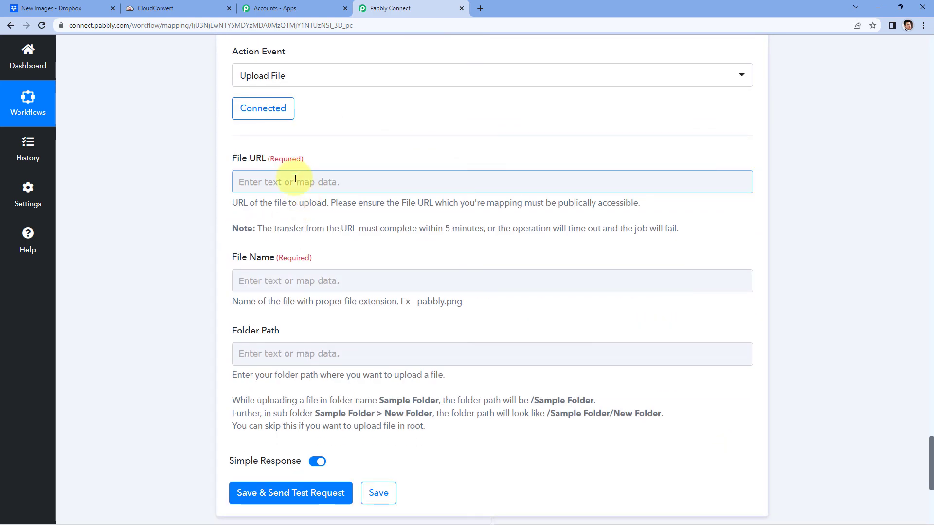
Map the Upload File step's File URL to Data Tasks 0 Result Files 0 Url from CloudConvert: Get Job Details.
left_click(295, 179)
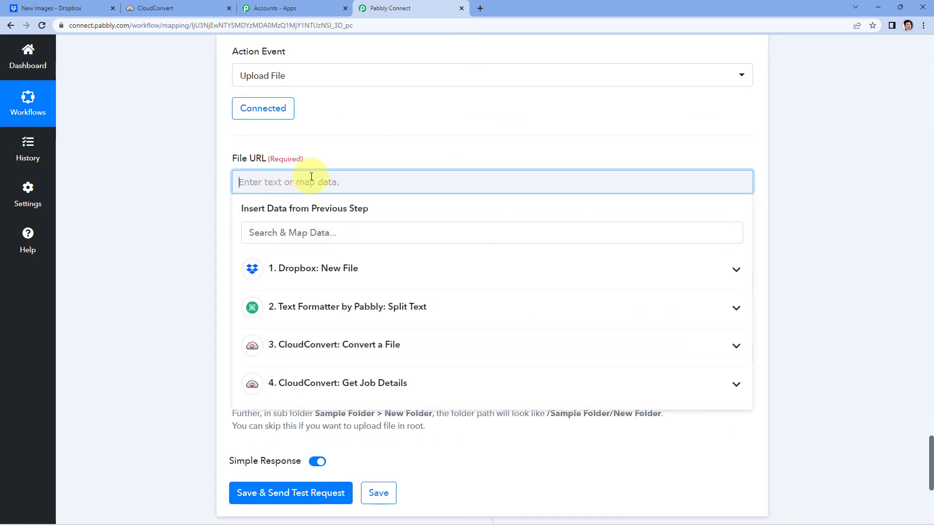
scroll(307, 181, "down", 1)
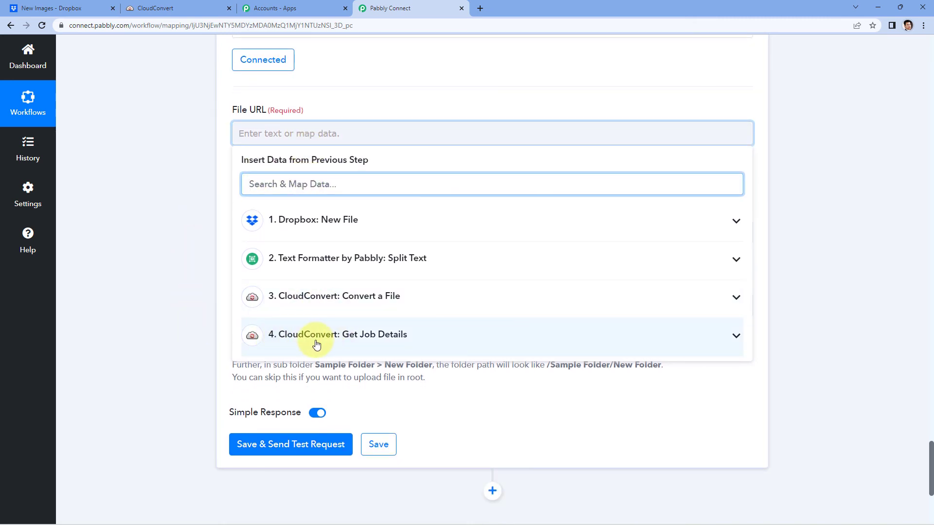
left_click(321, 342)
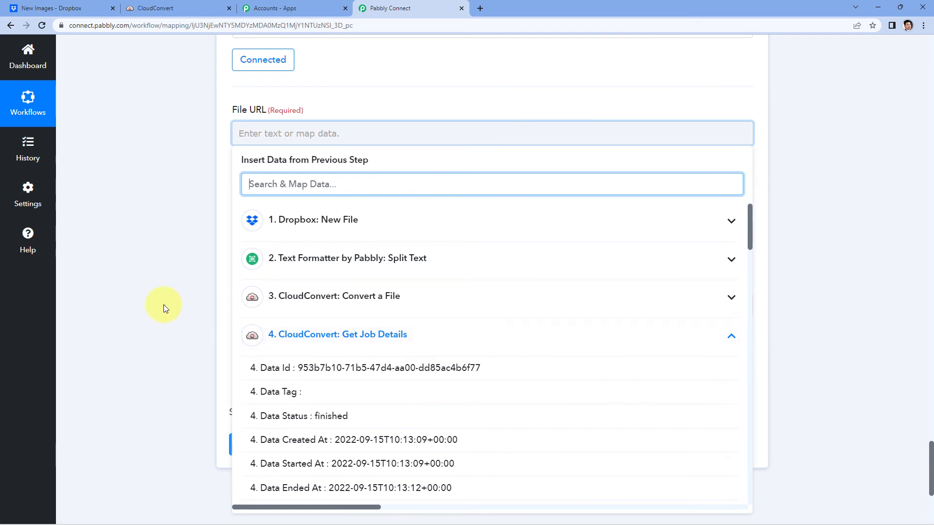
scroll(204, 303, "down", 3)
scroll(359, 292, "down", 6)
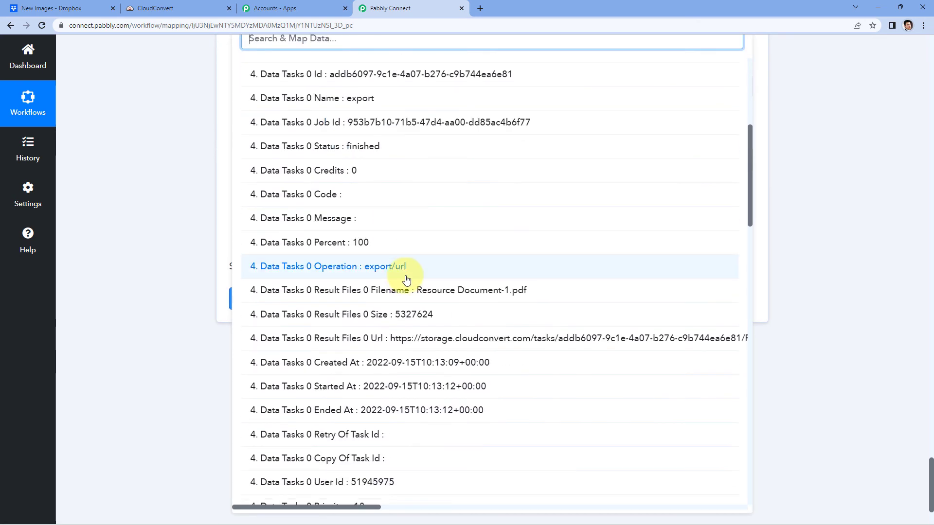
scroll(407, 279, "down", 1)
left_click(355, 294)
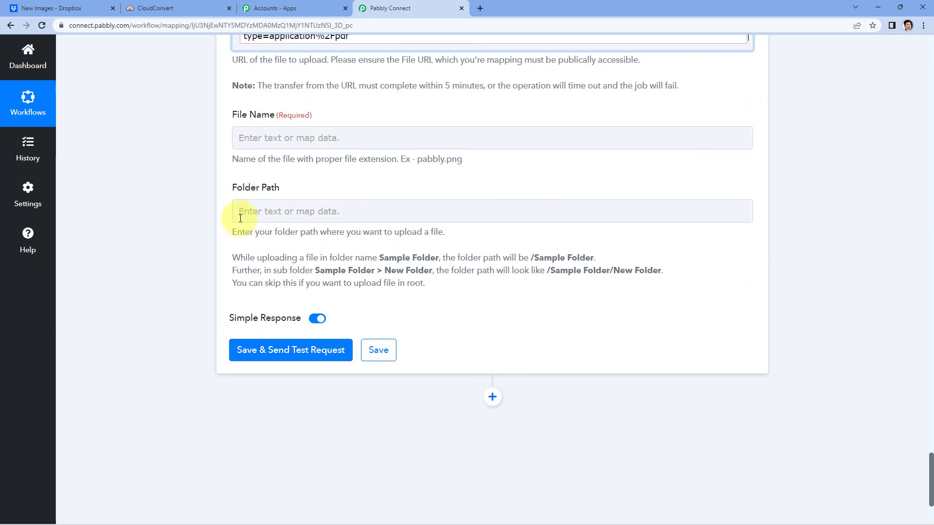
Map the File Name to Data Tasks 0 Result Files 0 Filename from the Get Job Details step.
scroll(205, 185, "up", 2)
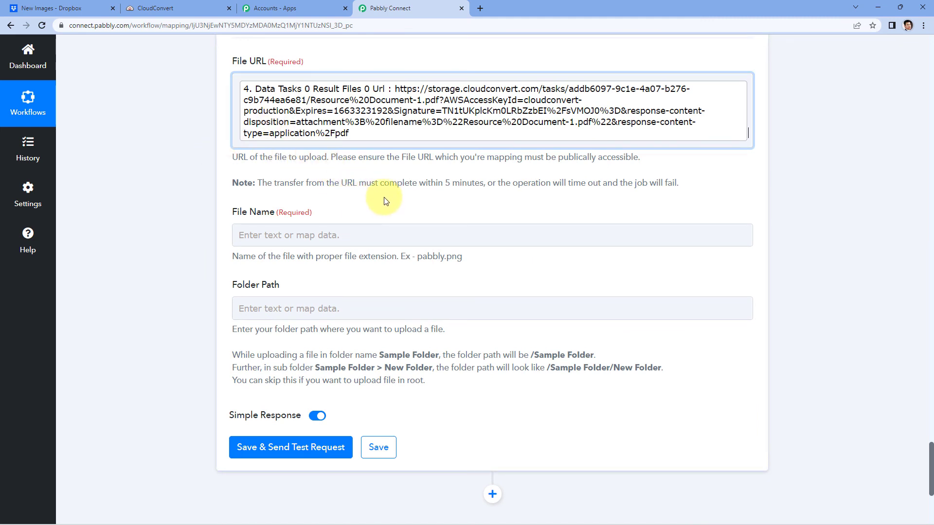
left_click(245, 235)
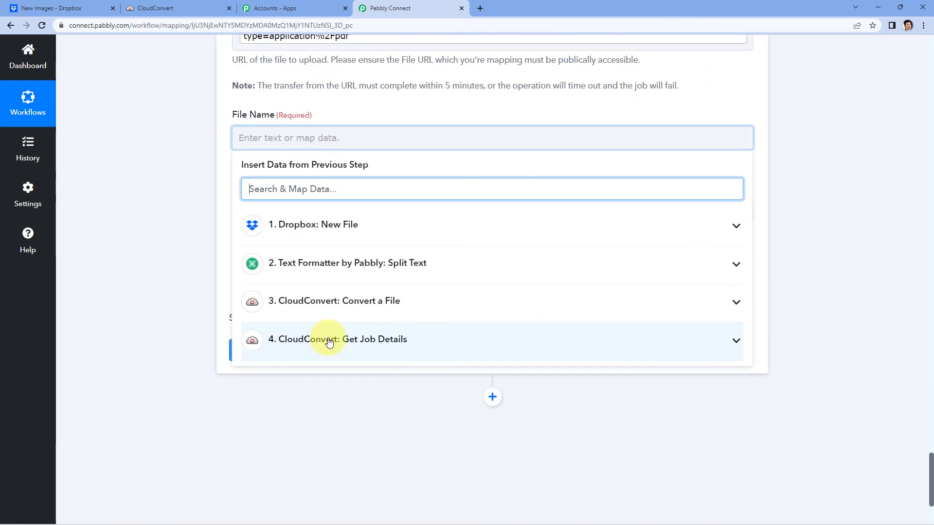
left_click(352, 342)
scroll(199, 303, "down", 3)
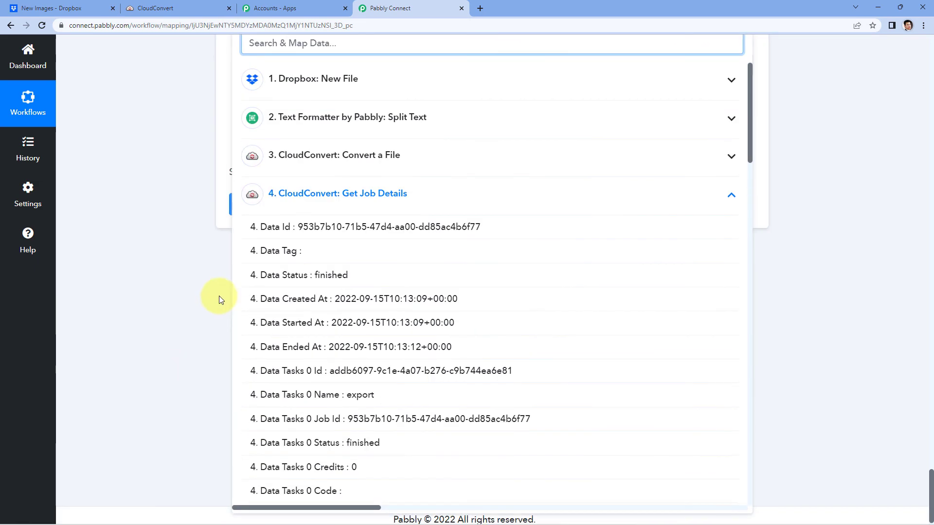
scroll(312, 271, "down", 2)
scroll(365, 267, "down", 3)
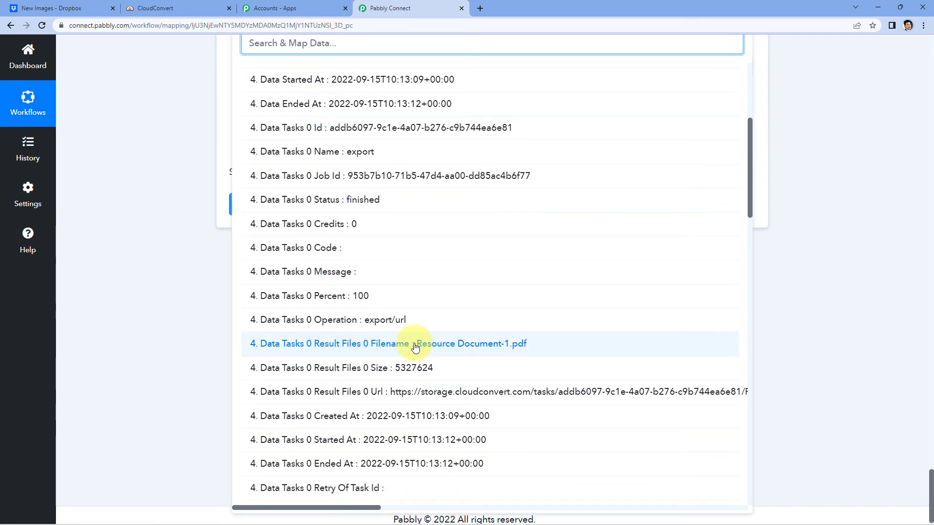
left_click(392, 349)
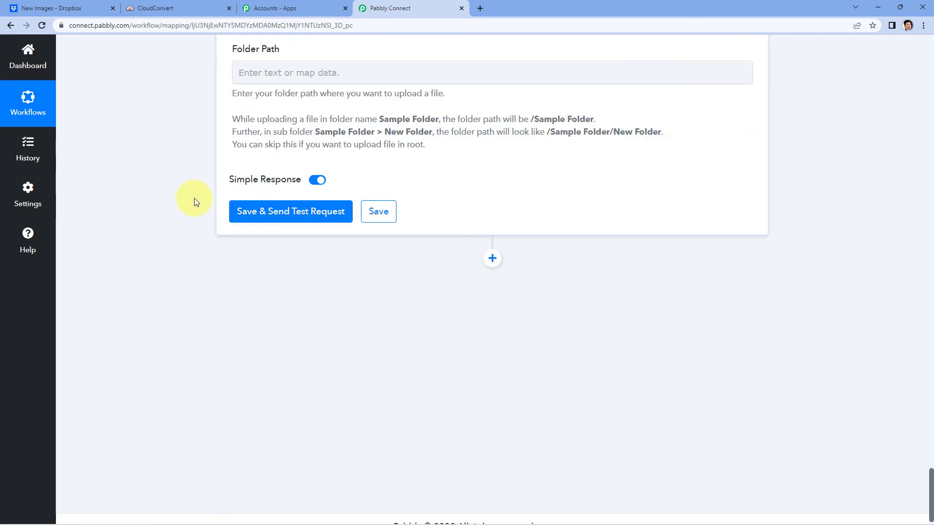
scroll(199, 188, "up", 4)
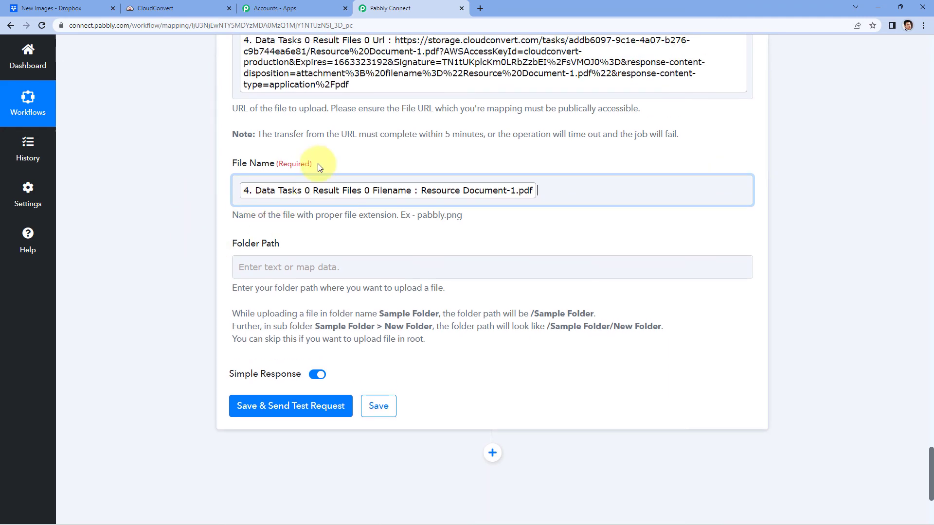
Switch to Dropbox, open the Converted to PDF Files folder and copy its name with the preceding slash.
left_click(322, 159)
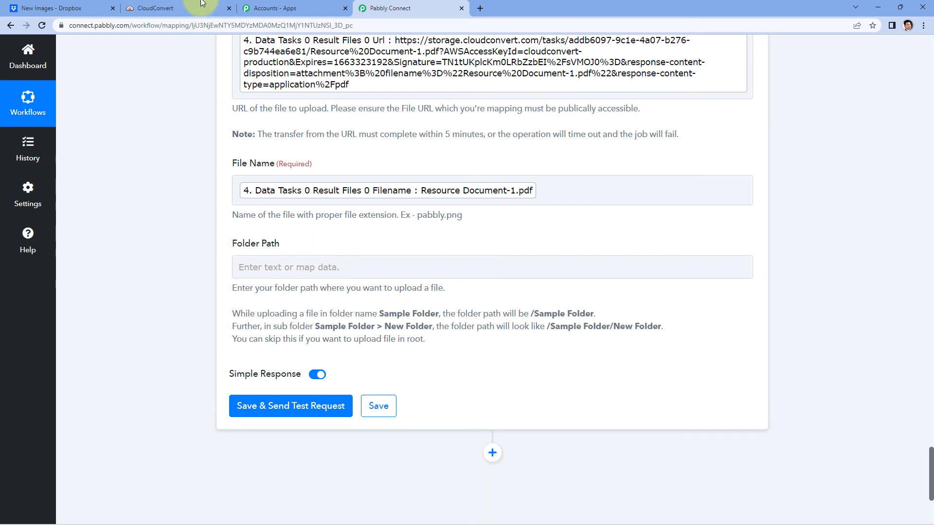
left_click(47, 5)
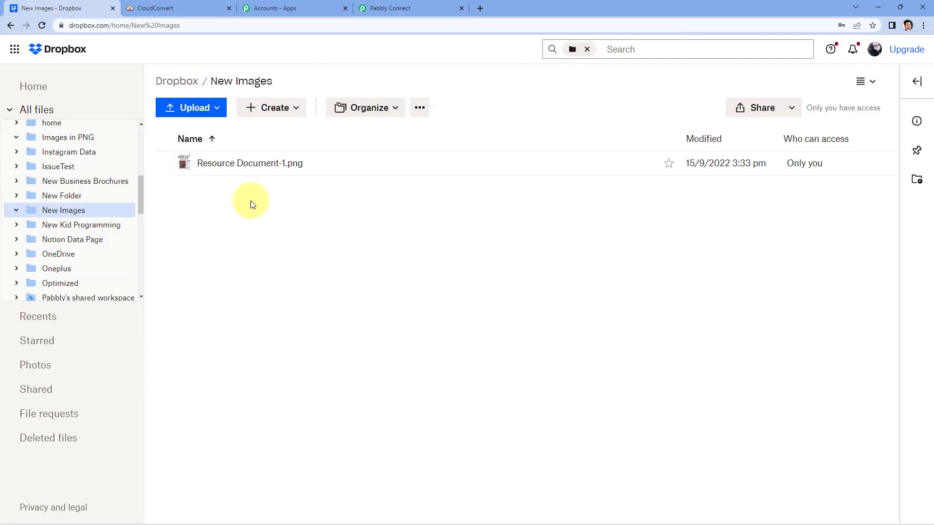
left_click(178, 80)
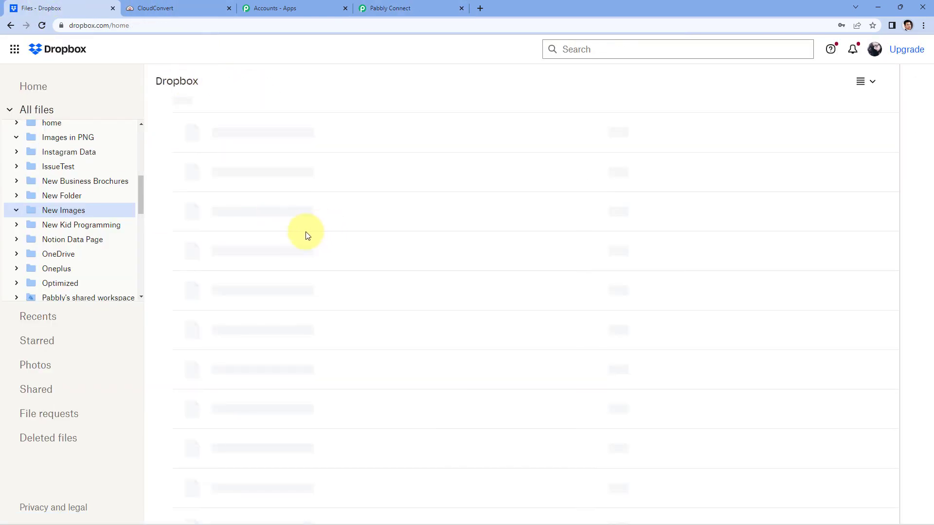
scroll(303, 289, "down", 4)
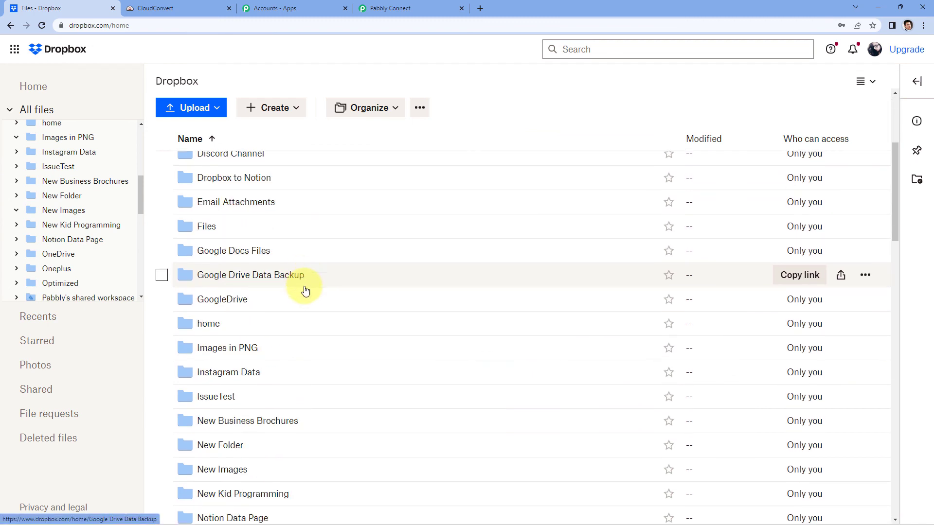
scroll(305, 290, "down", 3)
scroll(305, 286, "up", 7)
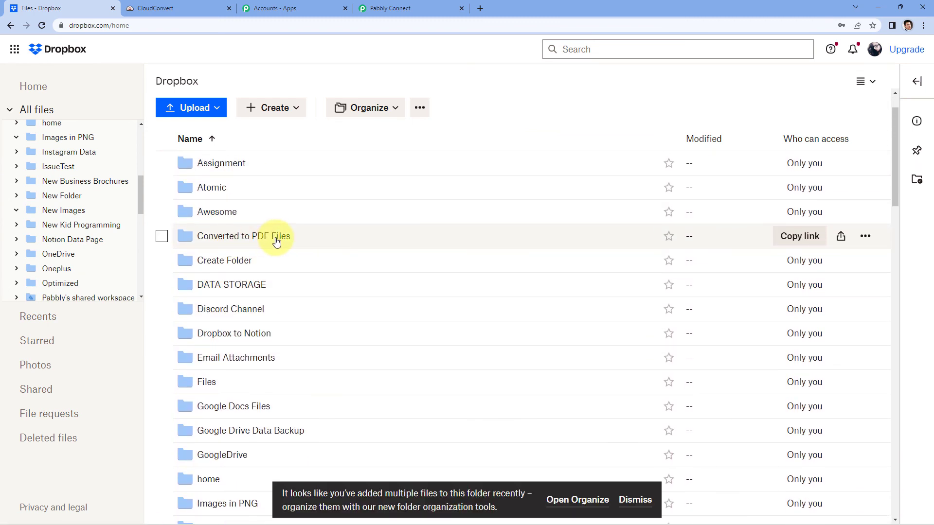
left_click(268, 243)
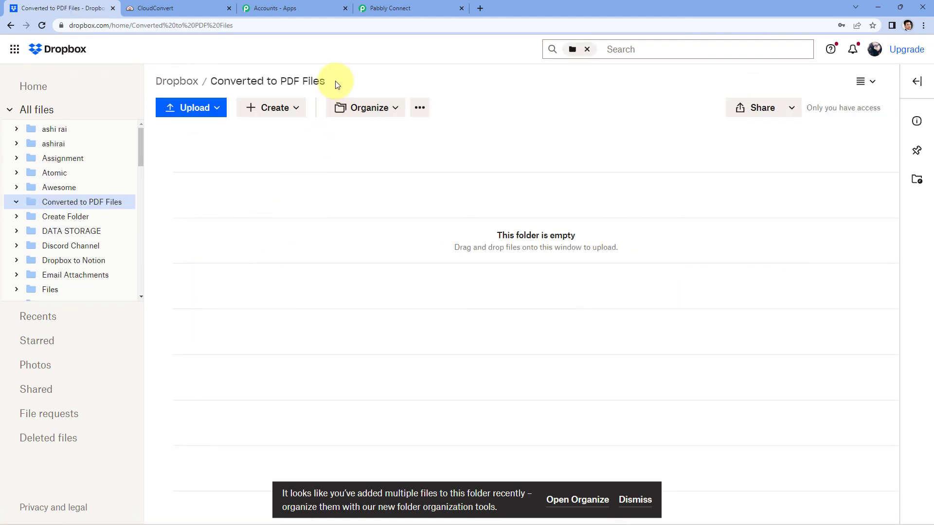
left_click_drag(326, 80, 203, 79)
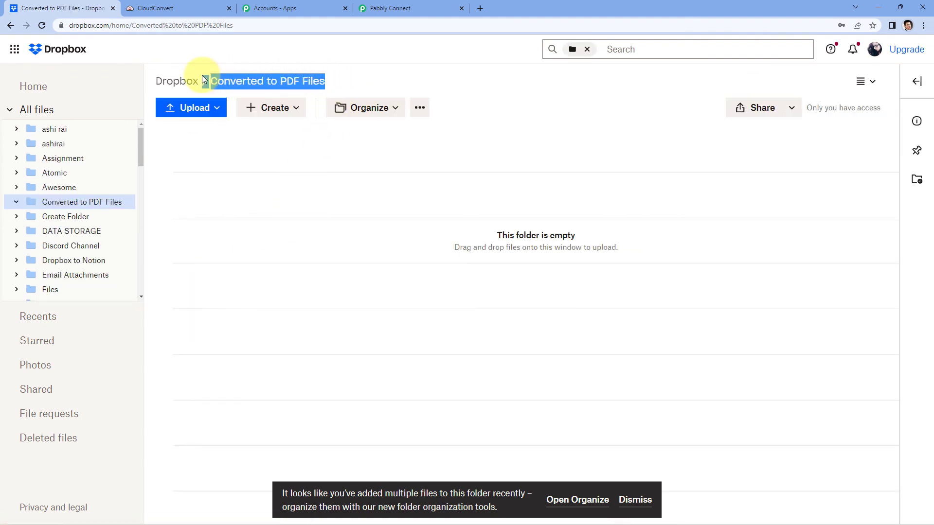
right_click(244, 86)
left_click(276, 92)
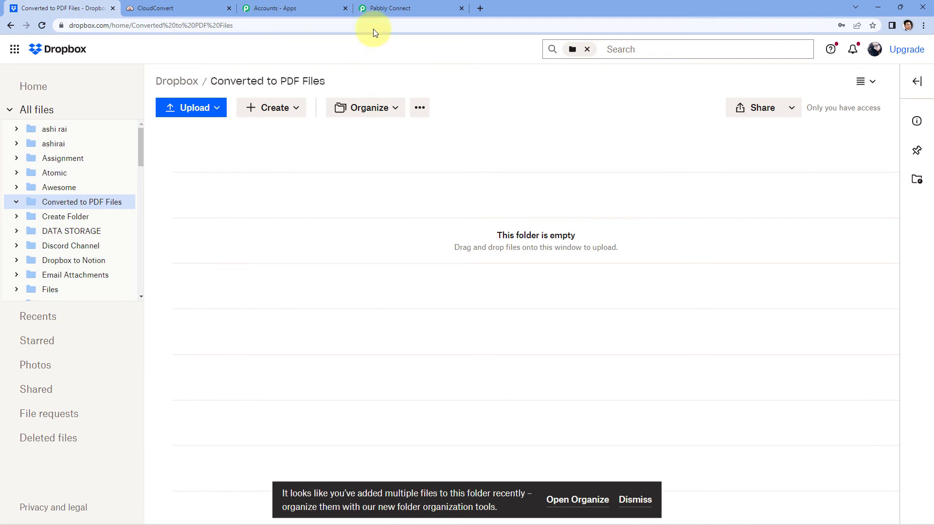
Return to Pabbly Connect and set the Upload File step's Folder Path to /Converted to PDF Files.
left_click(389, 8)
left_click(288, 266)
right_click(288, 266)
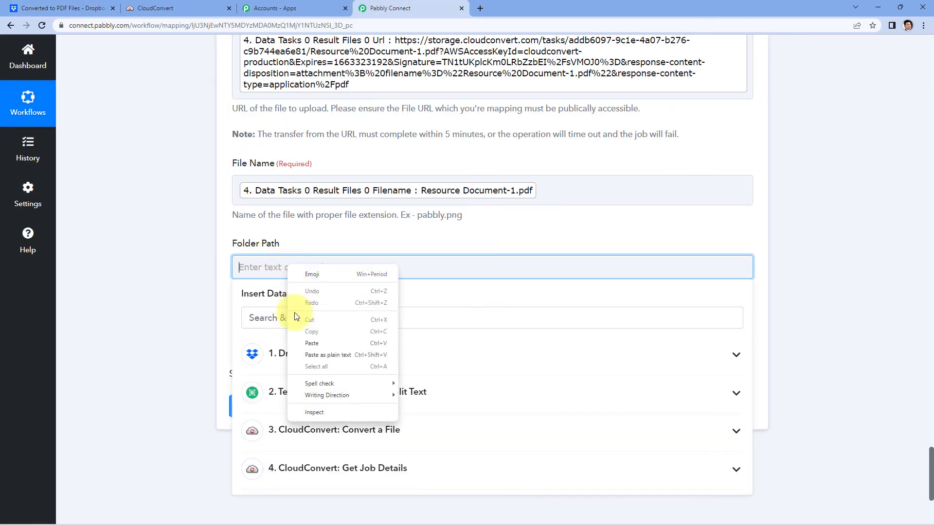
left_click(311, 357)
left_click(218, 302)
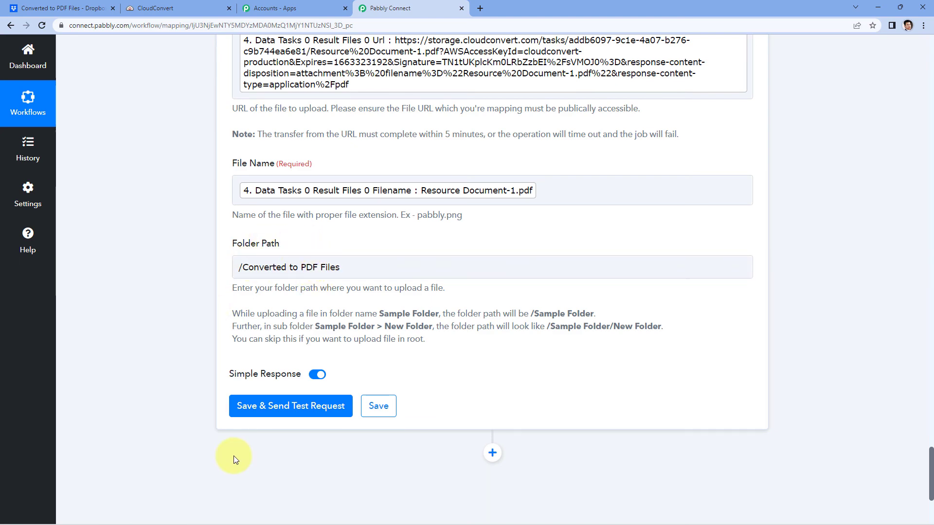
Save the Dropbox Upload File step, send its test request and review the received response against the mapped fields.
left_click(300, 408)
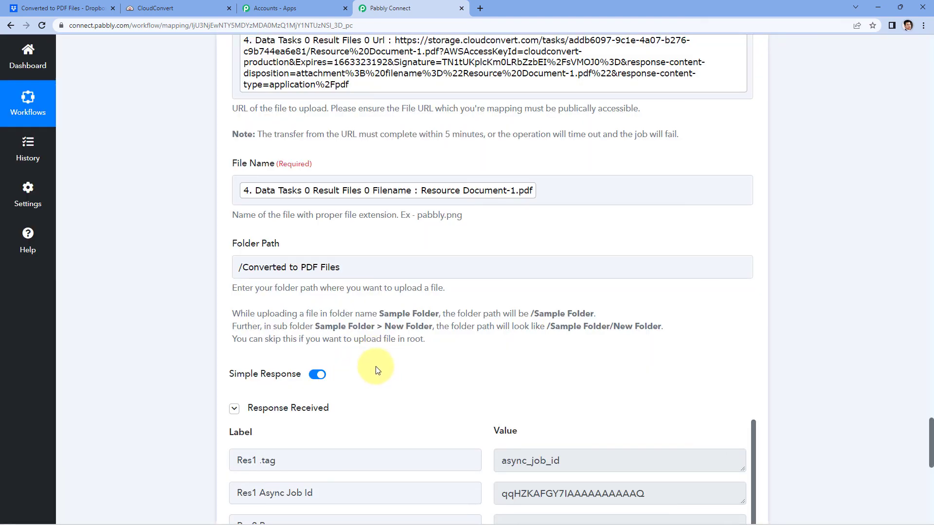
scroll(376, 371, "down", 3)
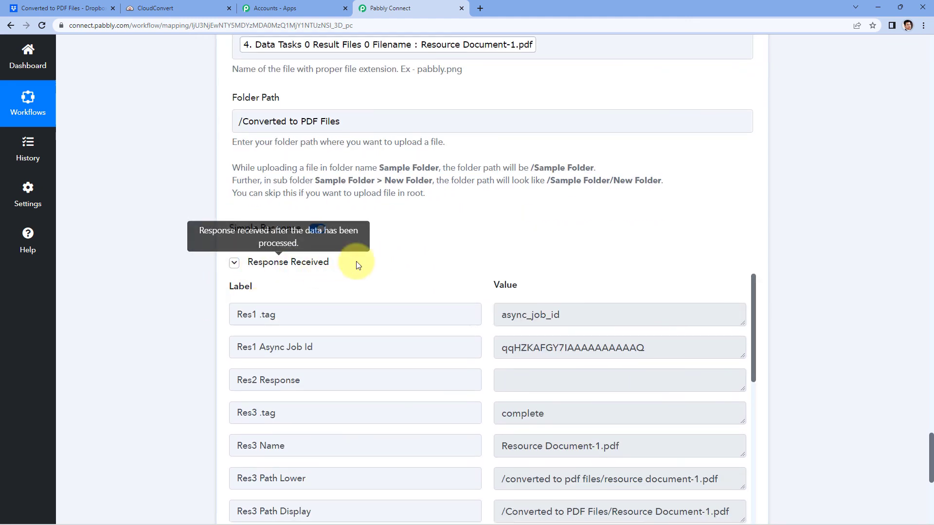
scroll(431, 280, "down", 2)
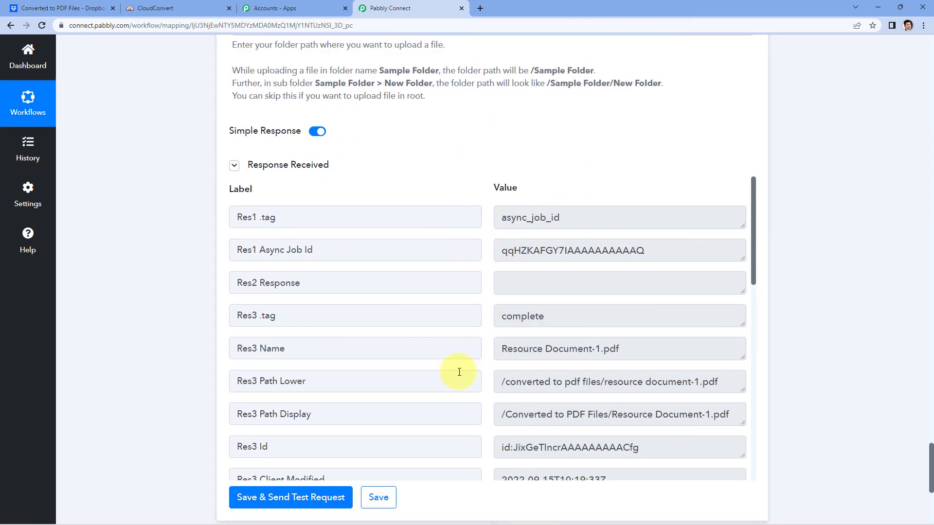
scroll(462, 374, "down", 1)
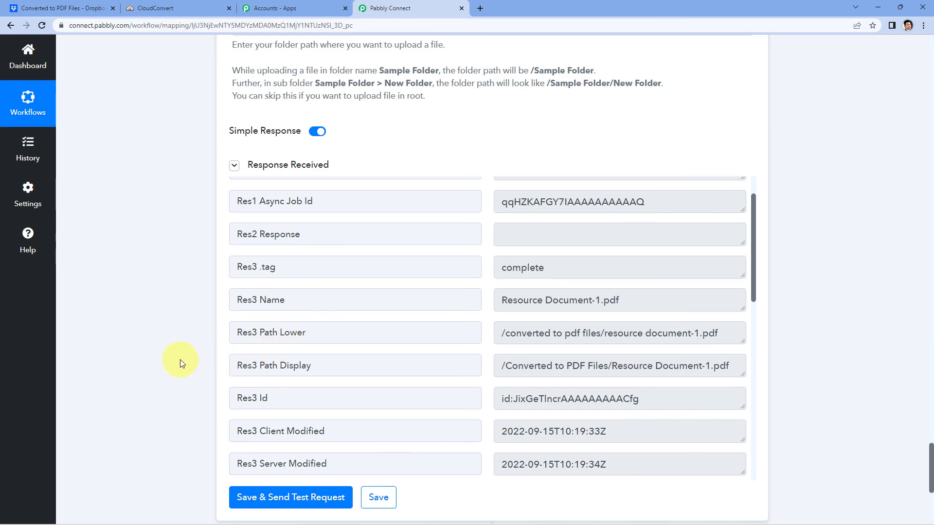
scroll(190, 358, "up", 8)
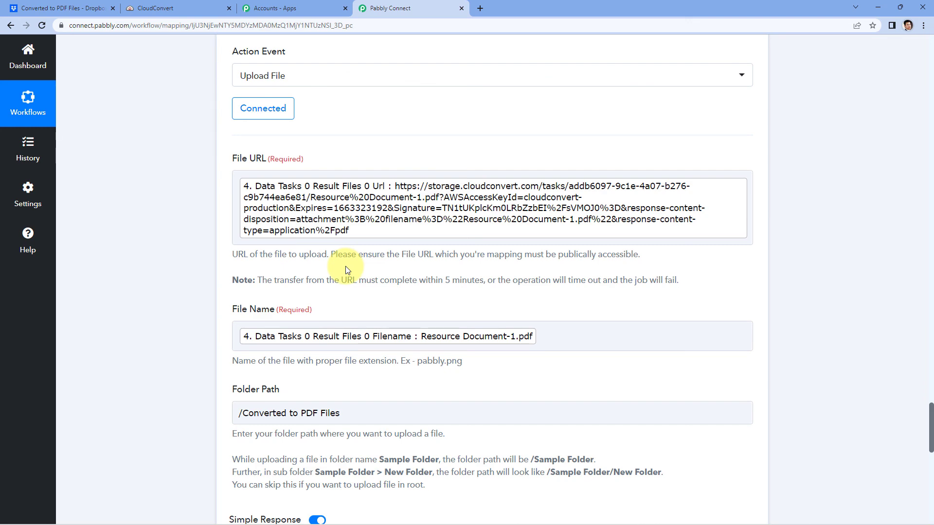
scroll(139, 170, "down", 1)
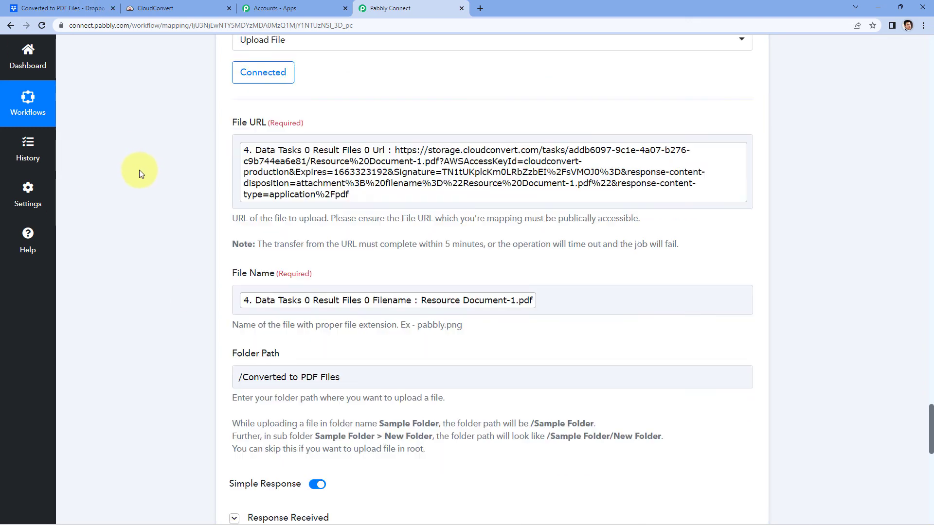
scroll(139, 170, "down", 5)
Switch to Dropbox, preview Resource Document-1.pdf in the Converted to PDF Files folder and return to the folder listing.
left_click(66, 6)
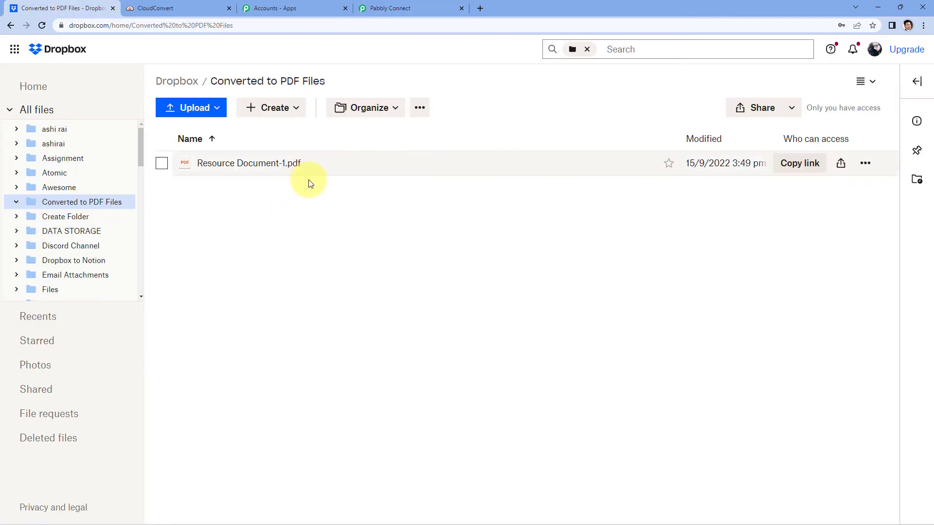
left_click(258, 166)
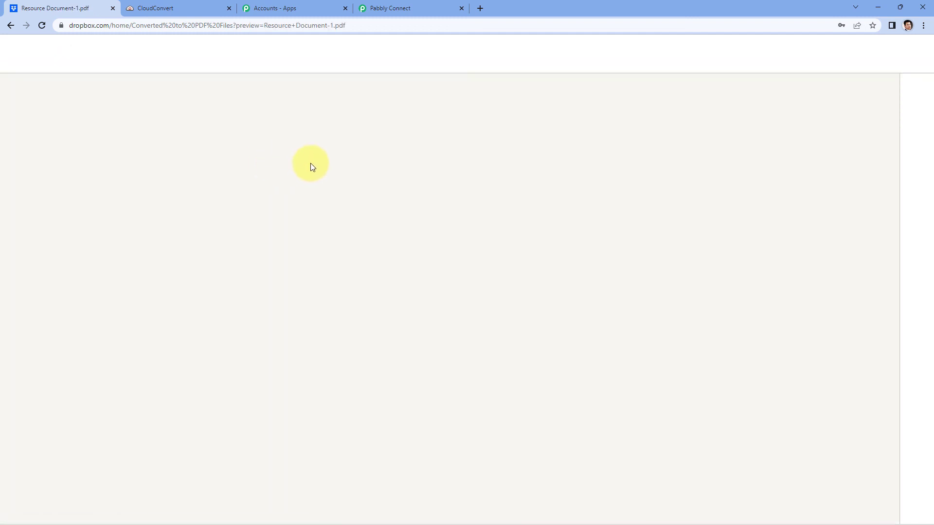
scroll(399, 195, "down", 5)
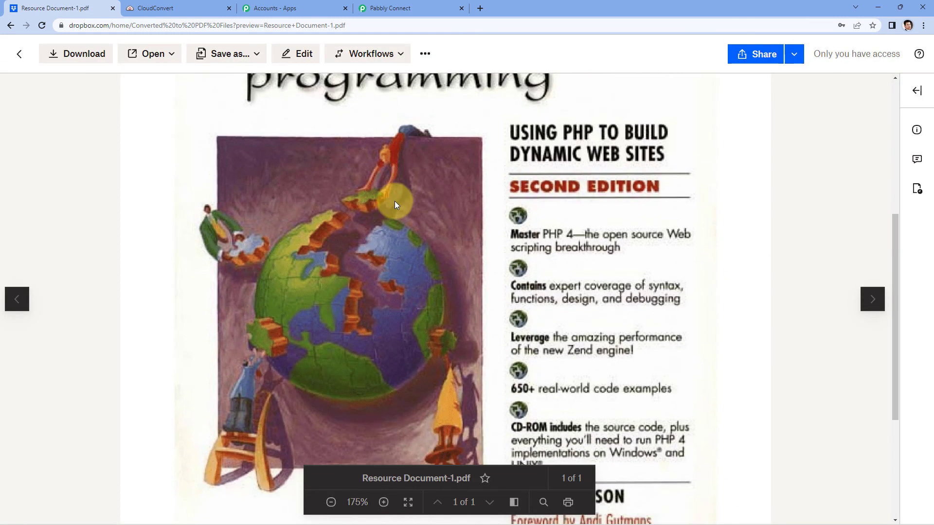
scroll(380, 180, "up", 5)
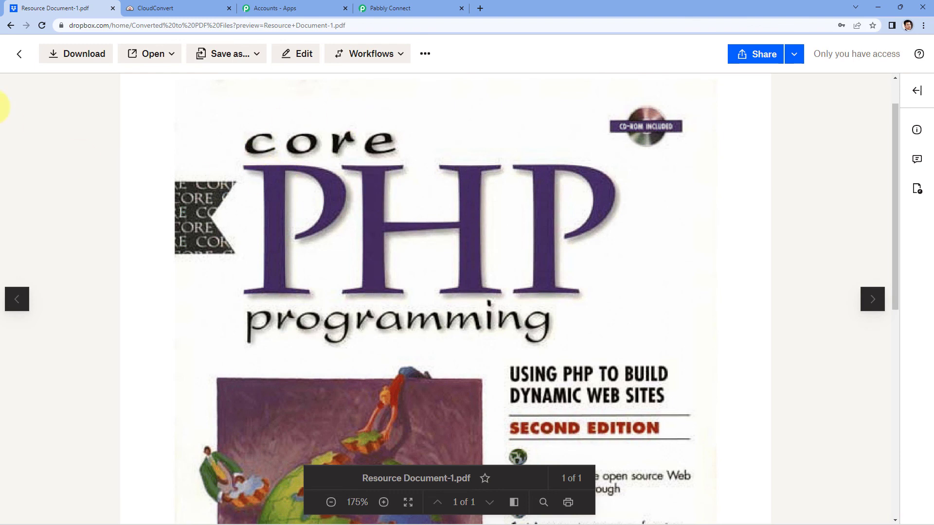
left_click(20, 54)
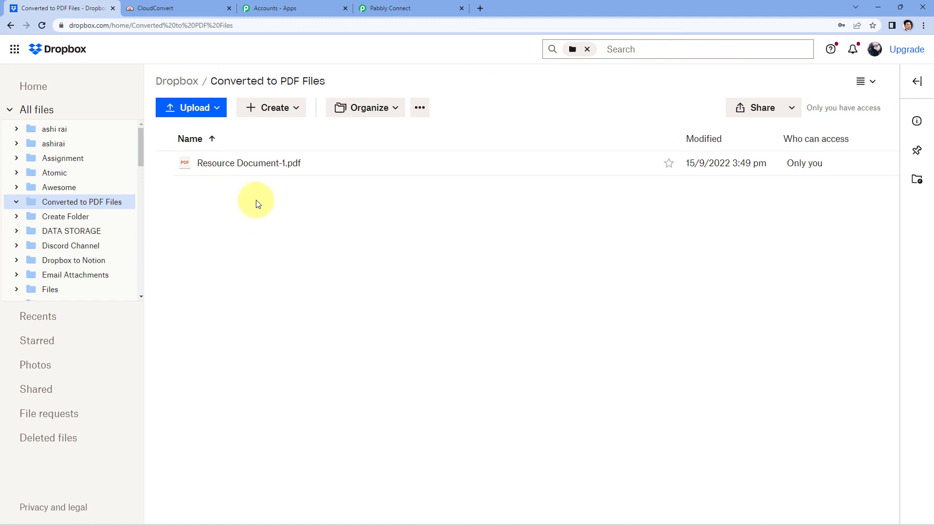
Return to Pabbly Connect and collapse the Dropbox Upload File, CloudConvert Get Job Details and Convert a File steps.
left_click(440, 11)
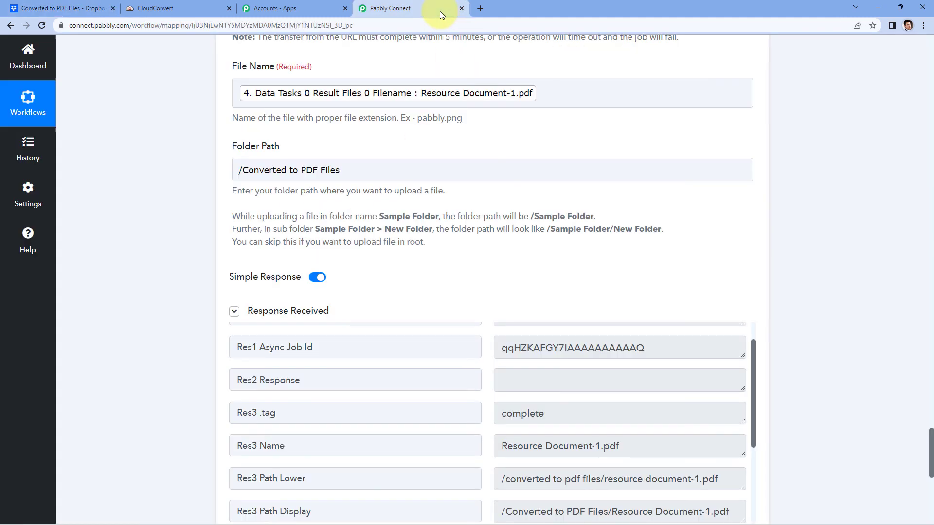
scroll(790, 202, "up", 8)
scroll(778, 223, "up", 3)
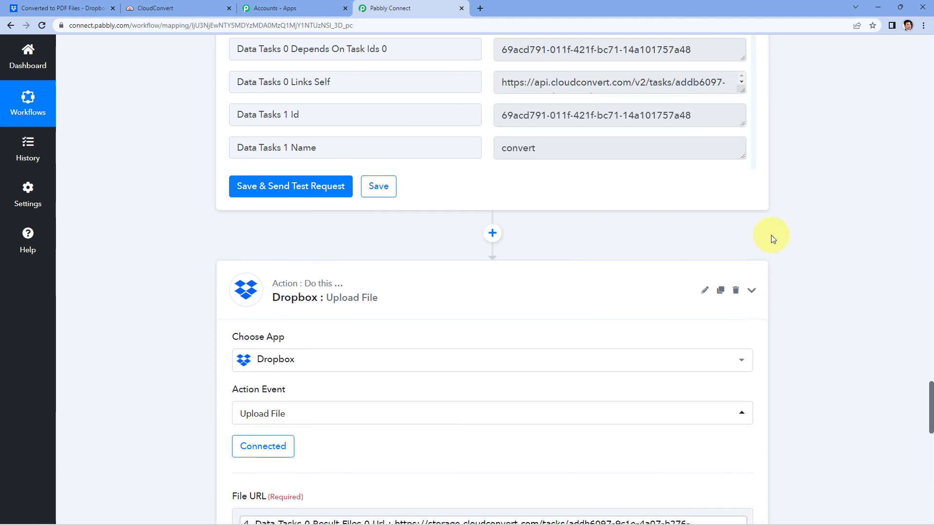
scroll(771, 233, "up", 14)
left_click(751, 154)
scroll(779, 209, "up", 10)
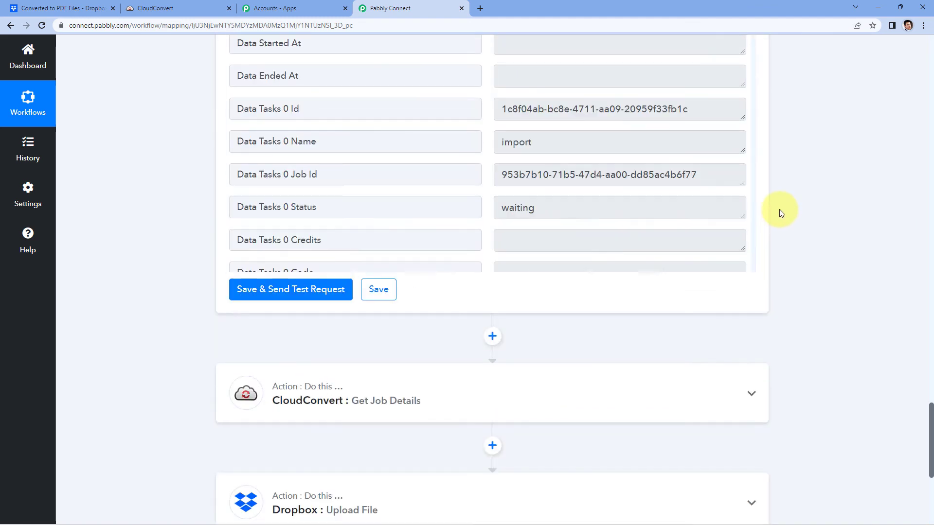
scroll(770, 198, "up", 7)
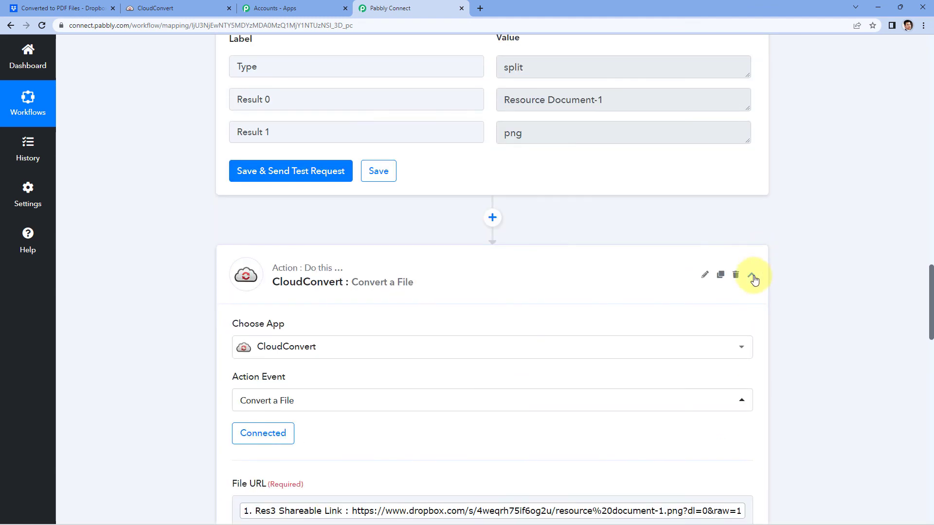
left_click(753, 277)
Collapse the Text Formatter Split Text step and the Dropbox New File trigger at the start of the workflow.
scroll(779, 239, "up", 9)
scroll(777, 237, "up", 5)
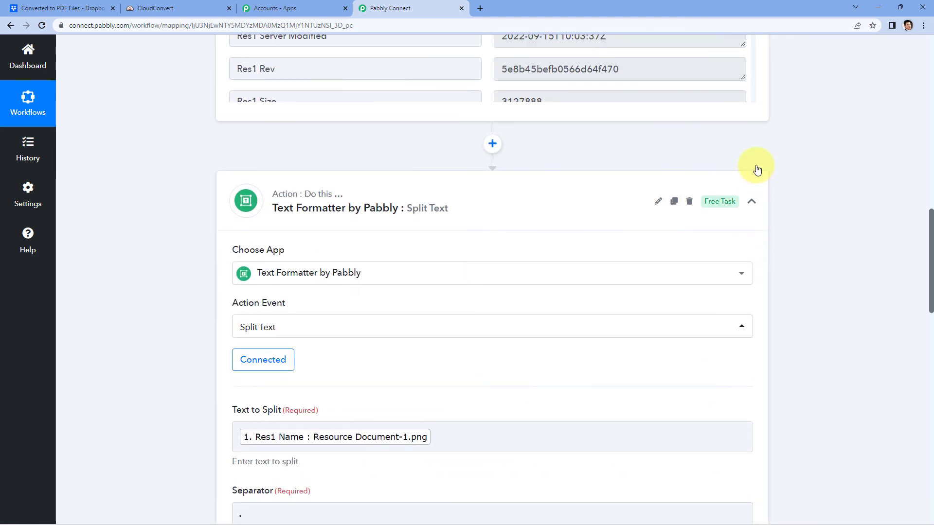
left_click(751, 204)
scroll(772, 215, "up", 5)
scroll(773, 215, "up", 8)
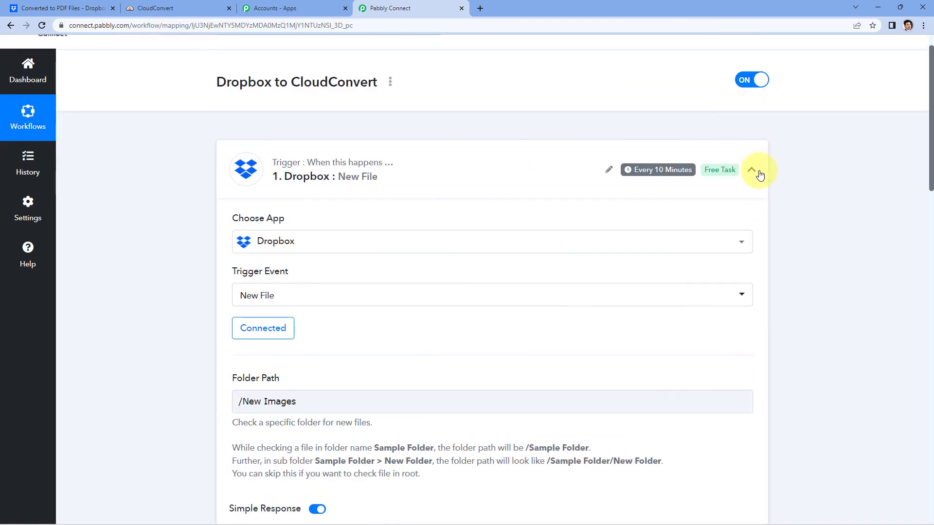
left_click(753, 173)
scroll(168, 186, "up", 1)
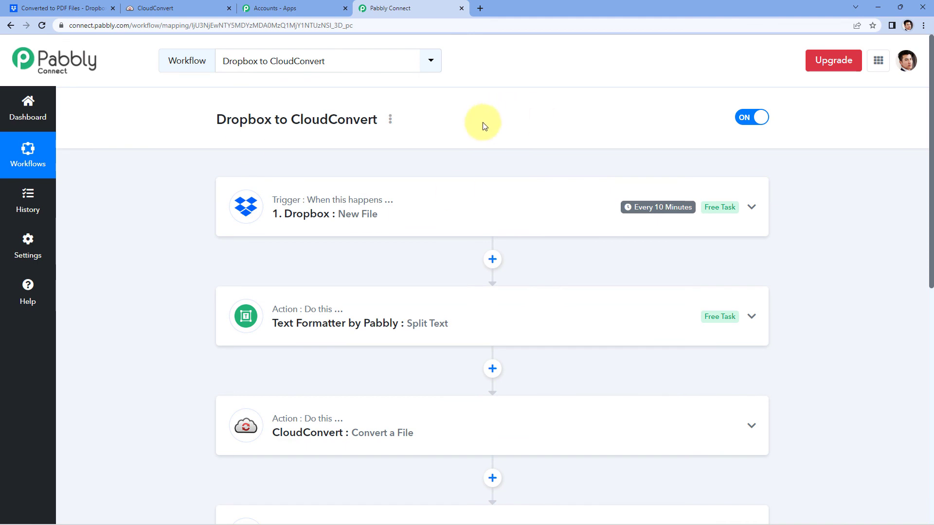